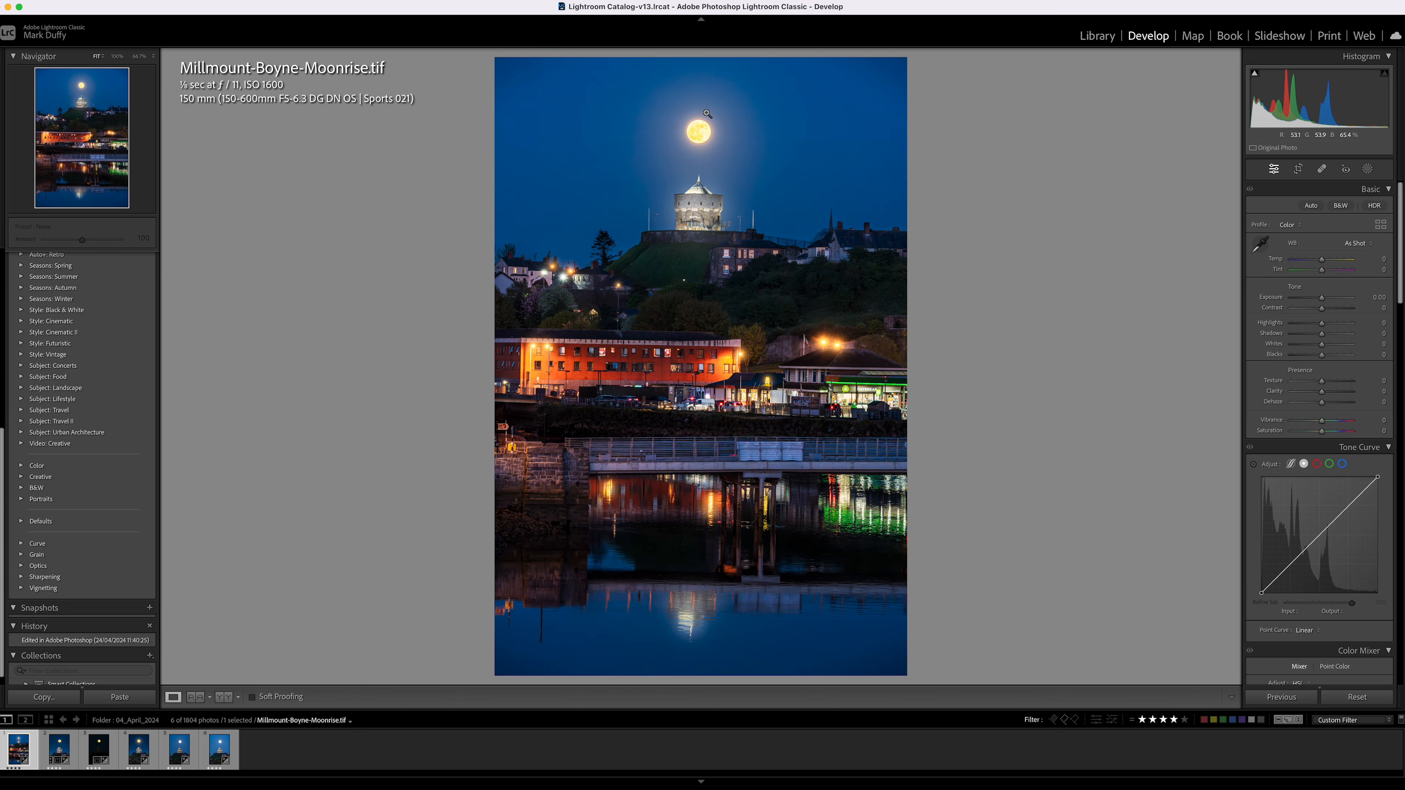
Look through Millmount-Boyne-Moonrise.tif, CIM08878-Enhanced-NR.dng and the dark source exposure CIM08878.ARW
left_click(53, 750)
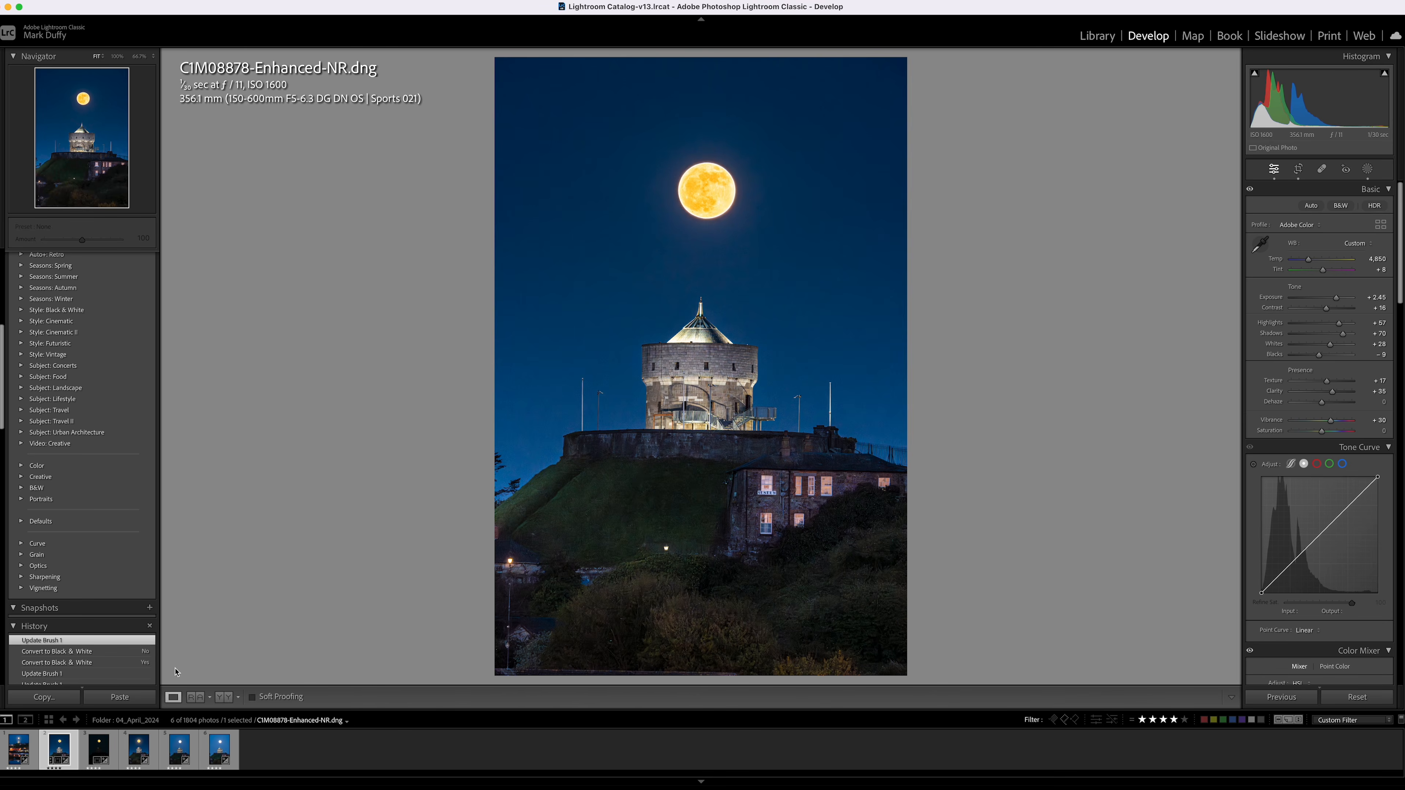
left_click(89, 752)
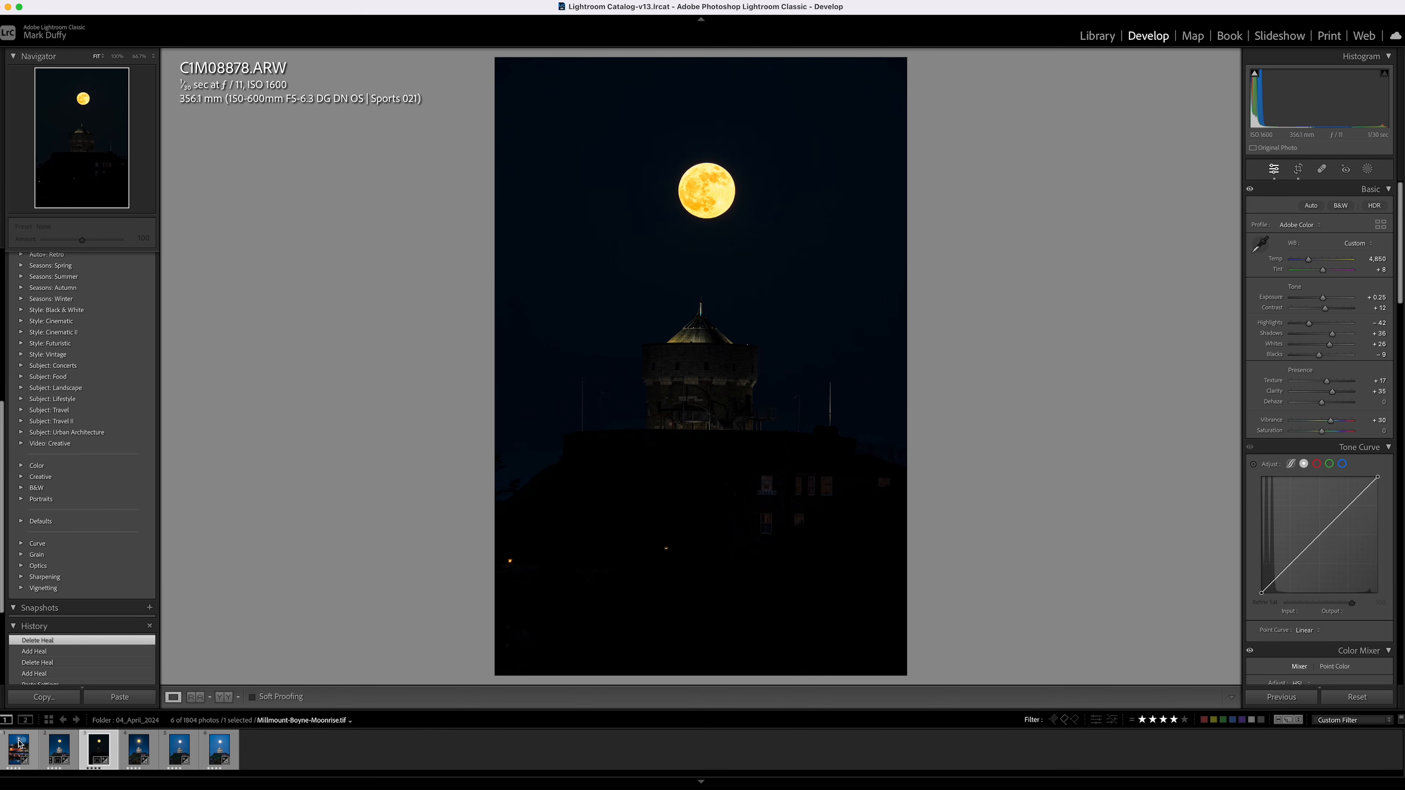
left_click(19, 743)
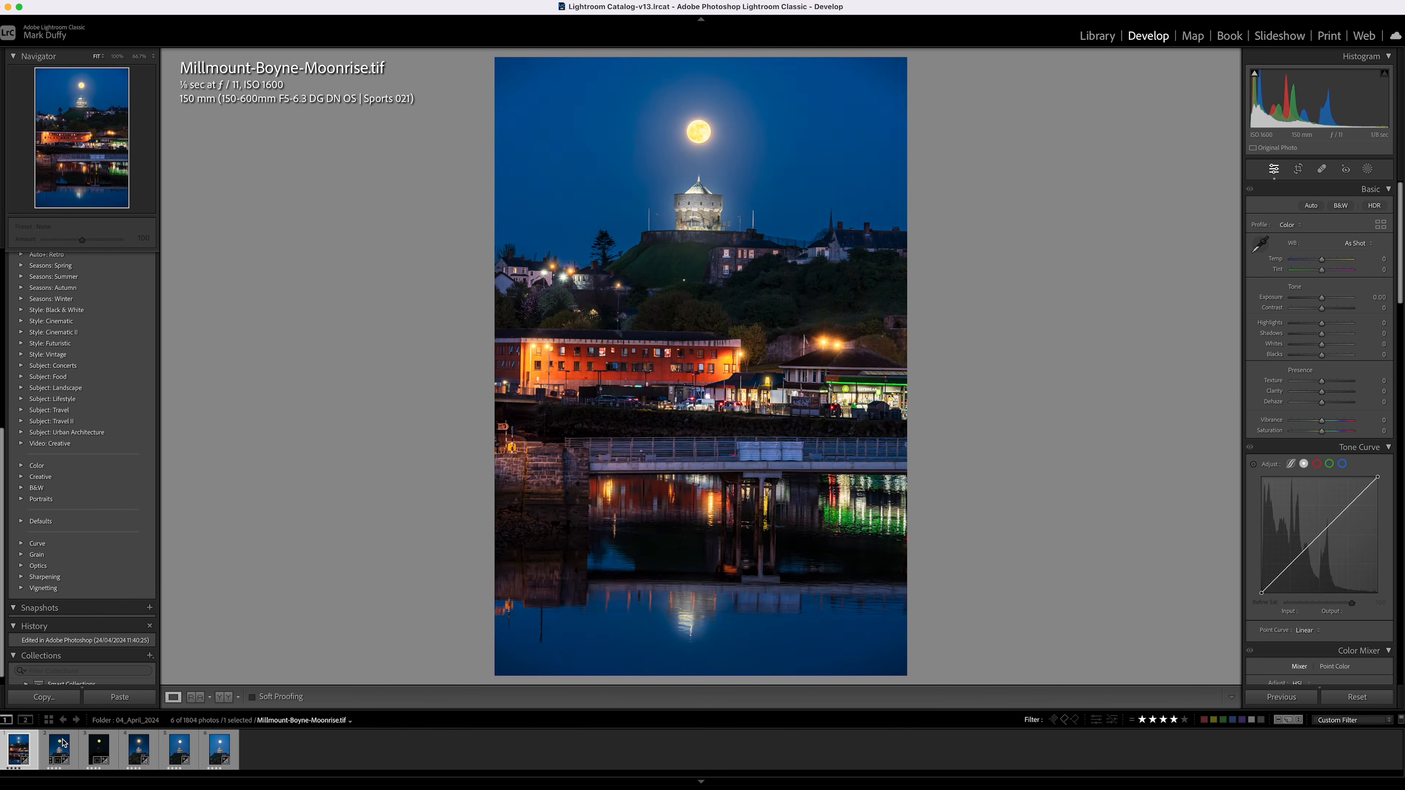
left_click(100, 750)
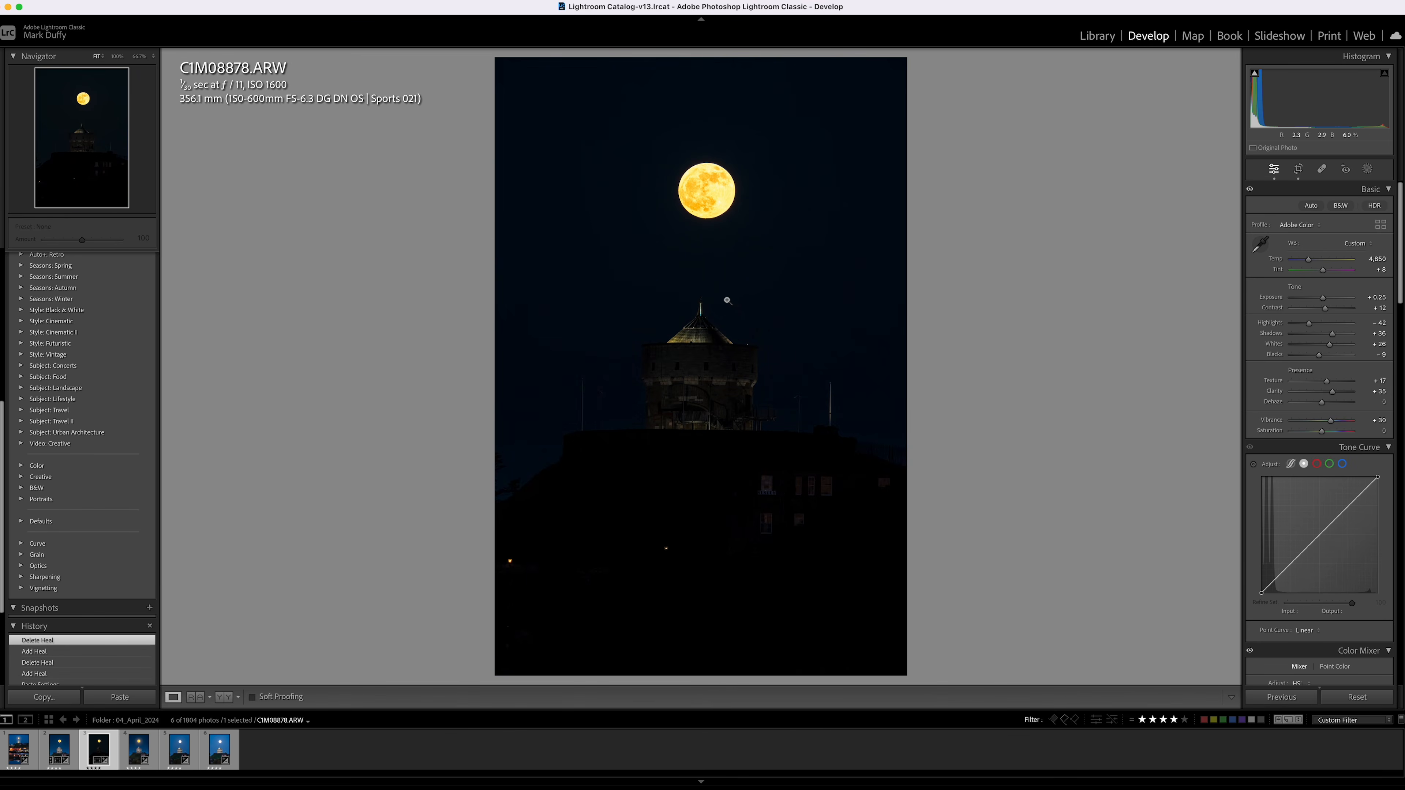
Compare the before and after views of CIM08878.ARW and check its crop settings without changing them
key("backslash")
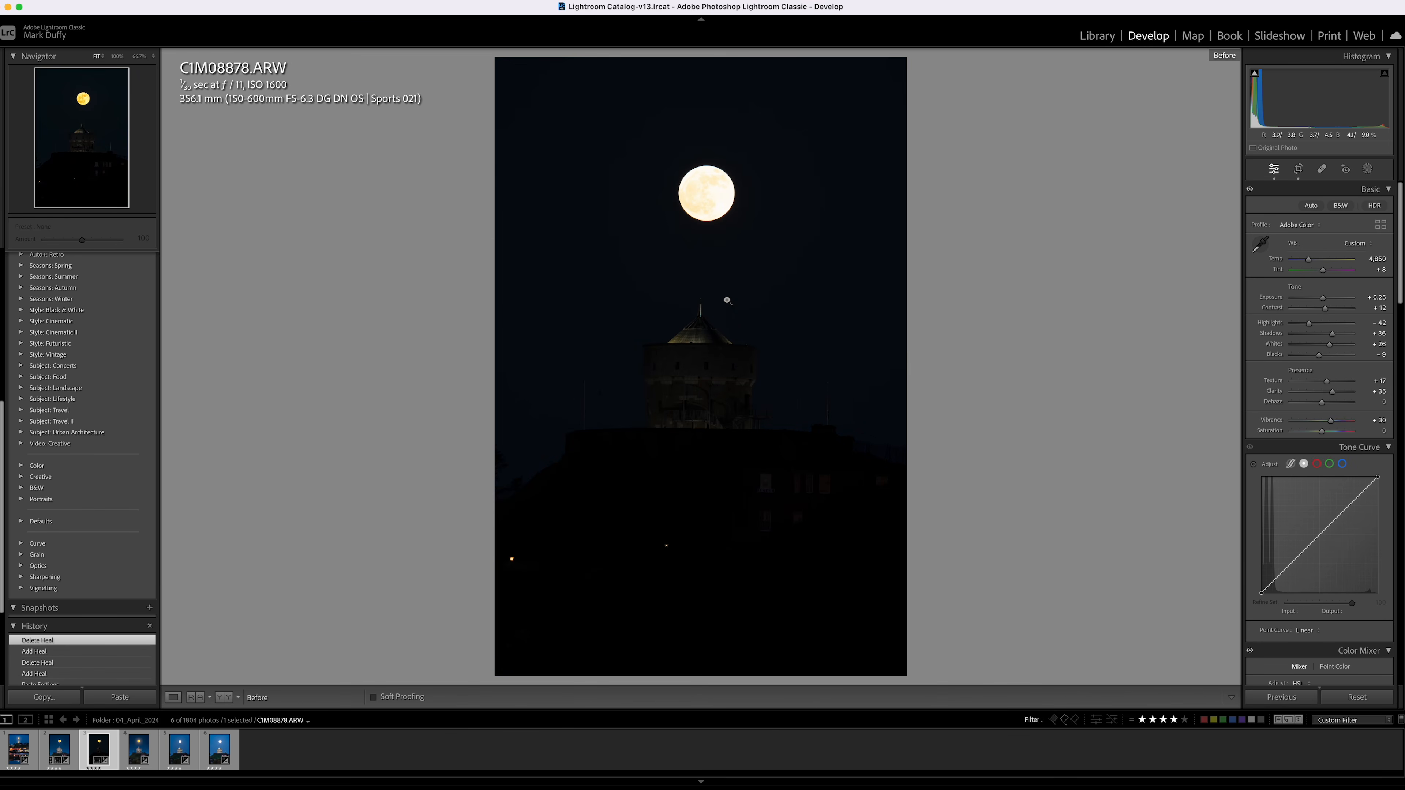
key("backslash")
key("backslash")
key("backslash")
key("backslash")
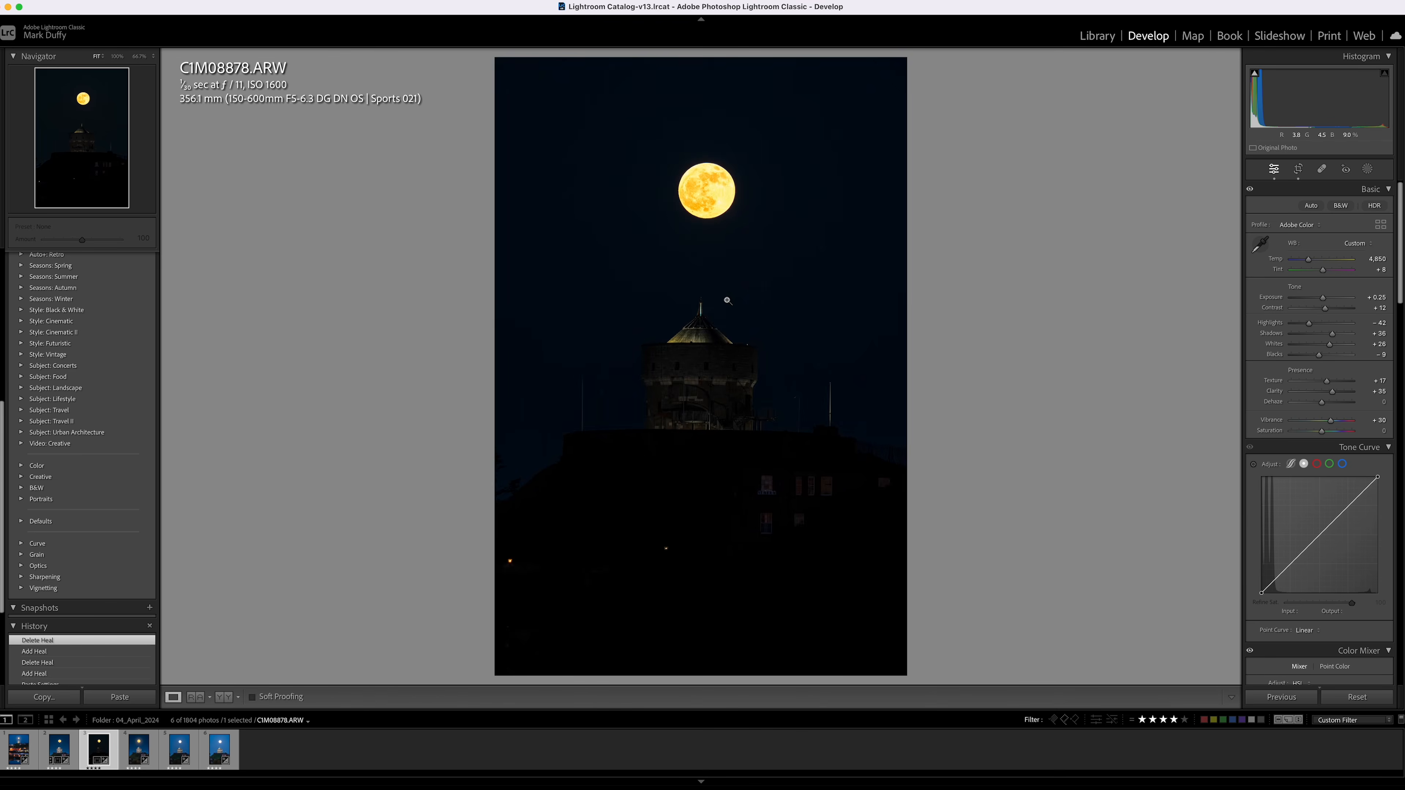
key("backslash")
left_click(1298, 170)
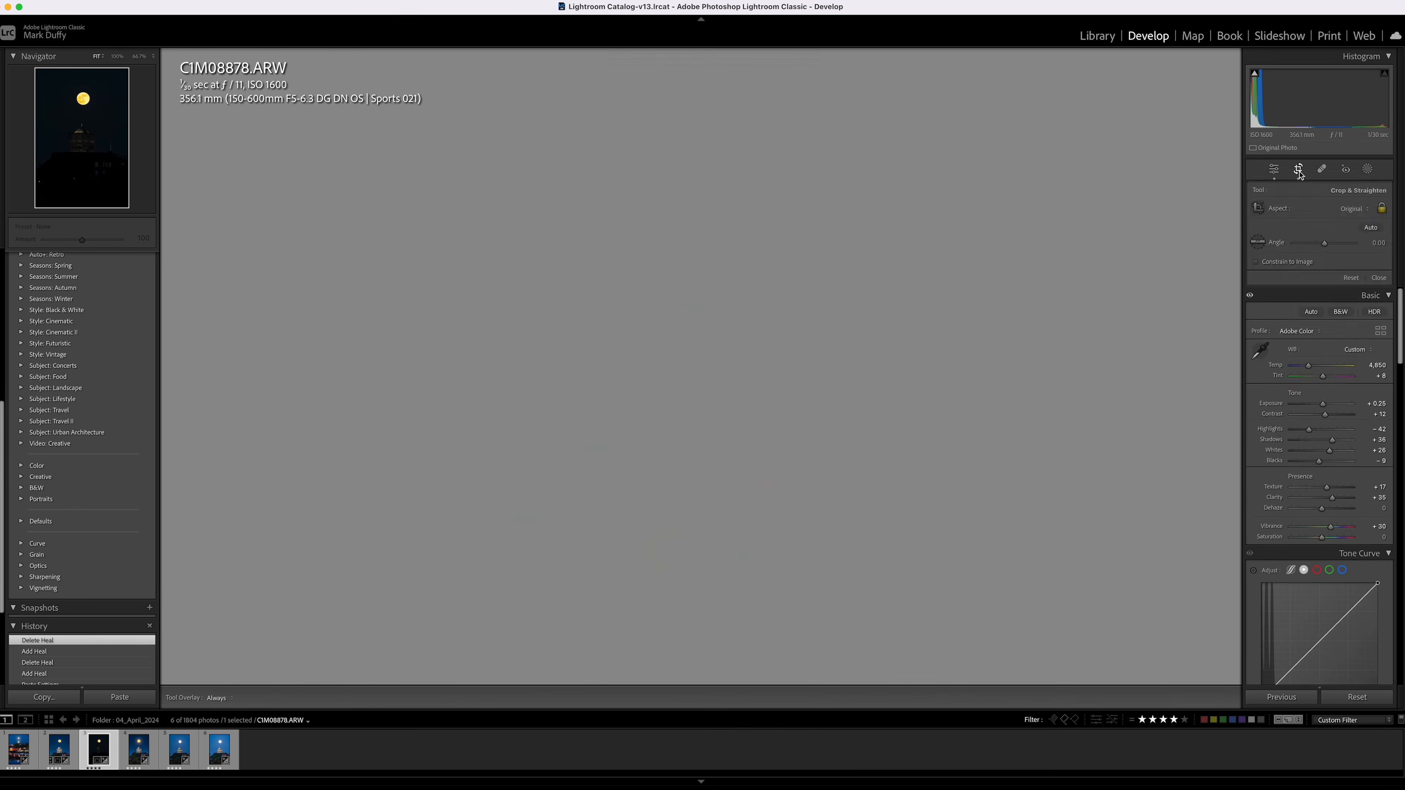
left_click(1298, 169)
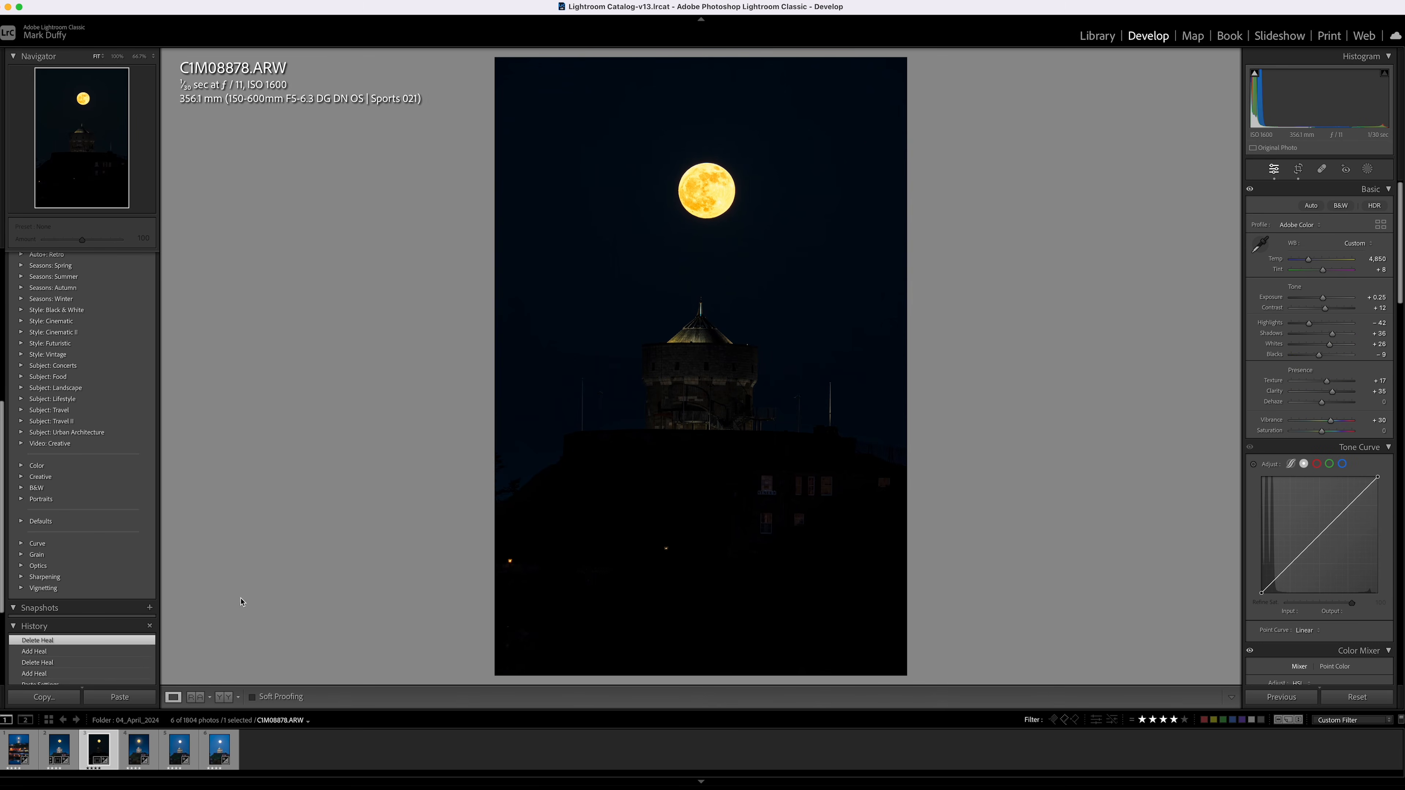
Compare CIM08878-Enhanced-NR.dng with CIM08878.ARW and examine the raw file's tower and hill close up
left_click(51, 749)
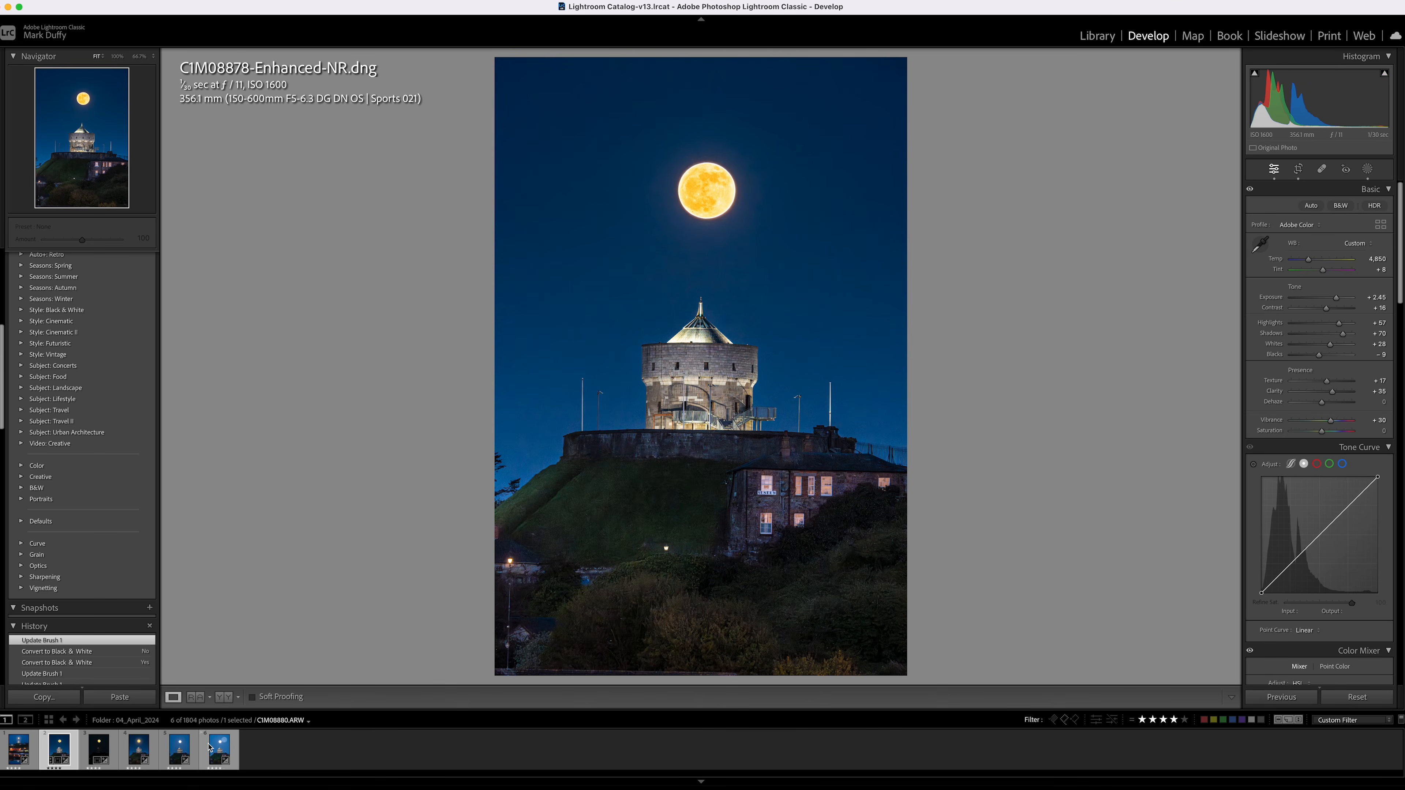
left_click(95, 751)
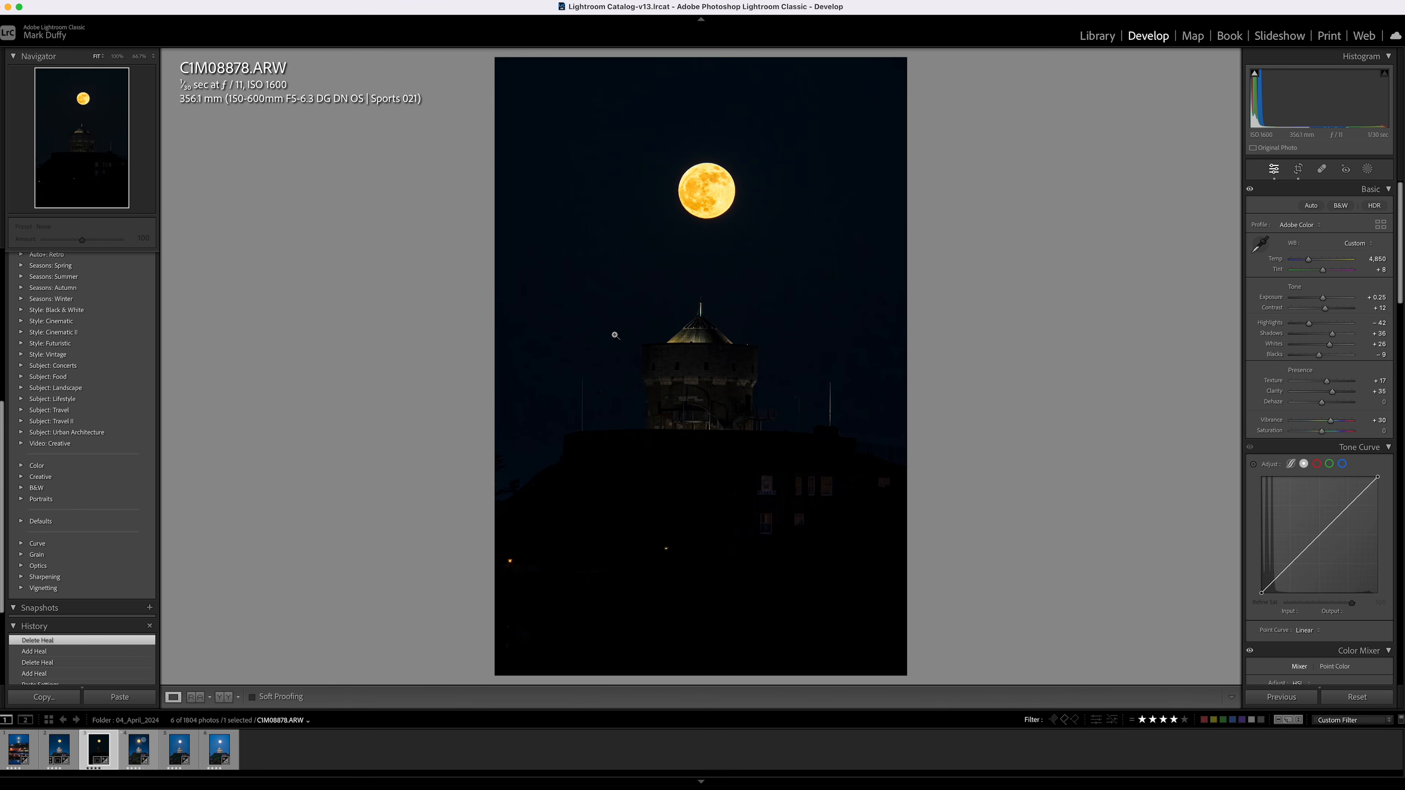
left_click(669, 341)
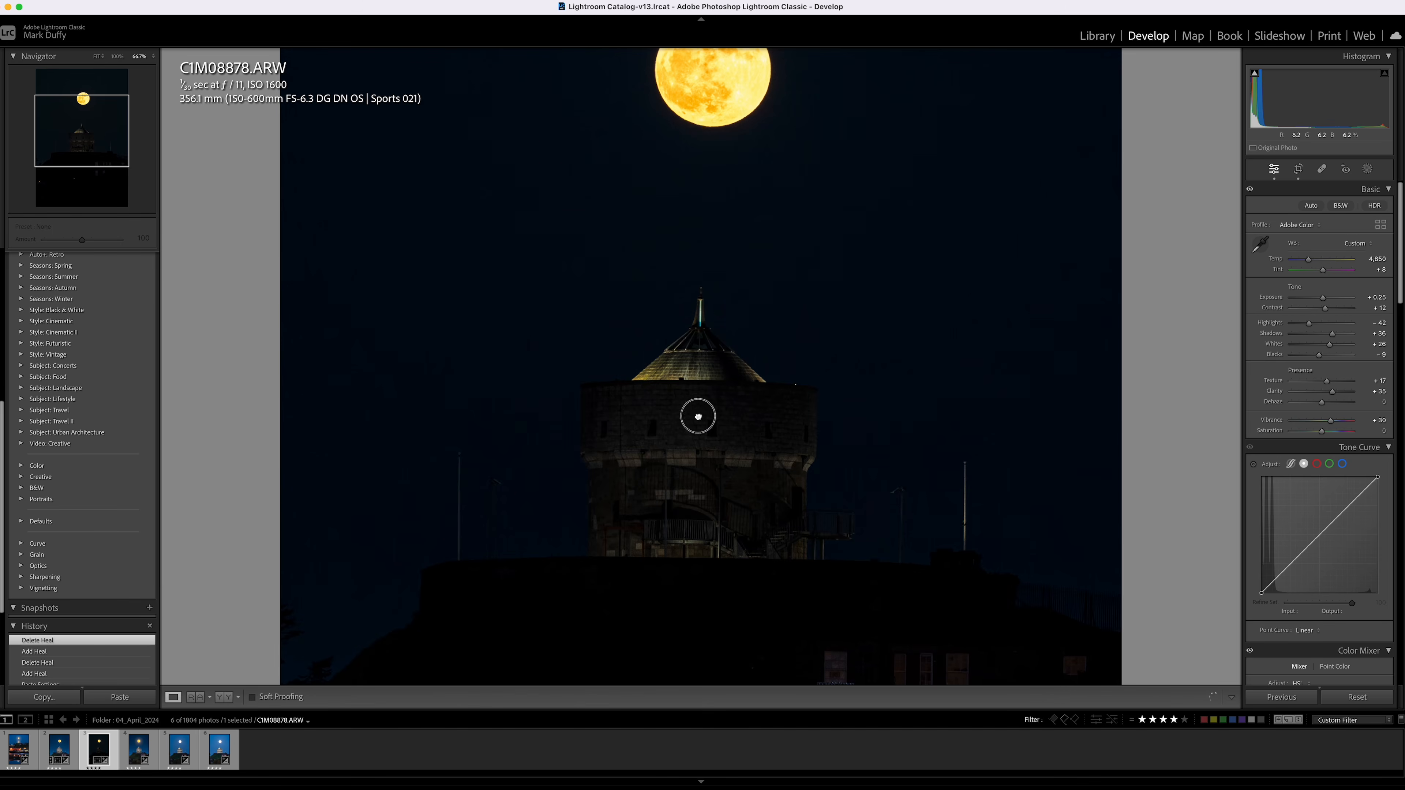
left_click_drag(696, 414, 705, 276)
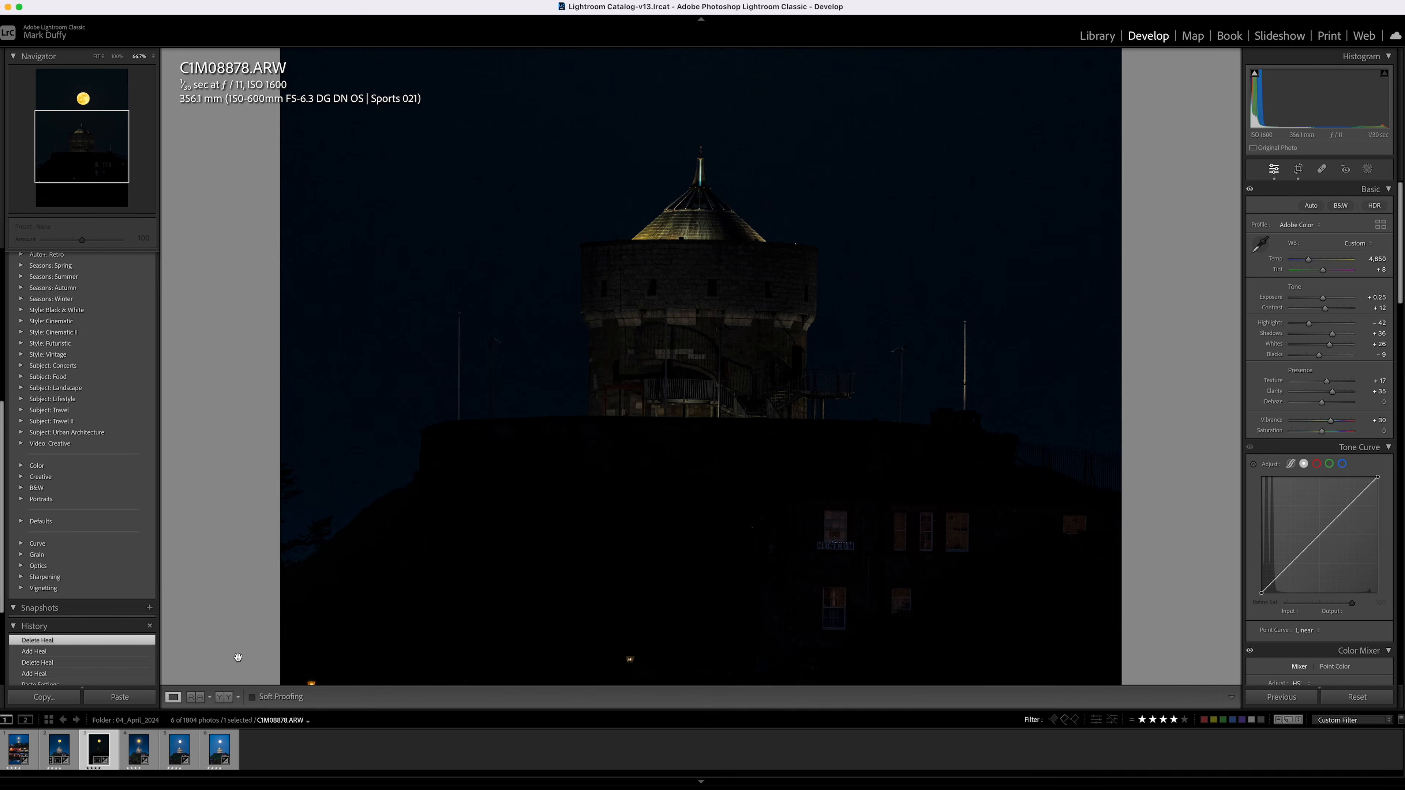
left_click(289, 620)
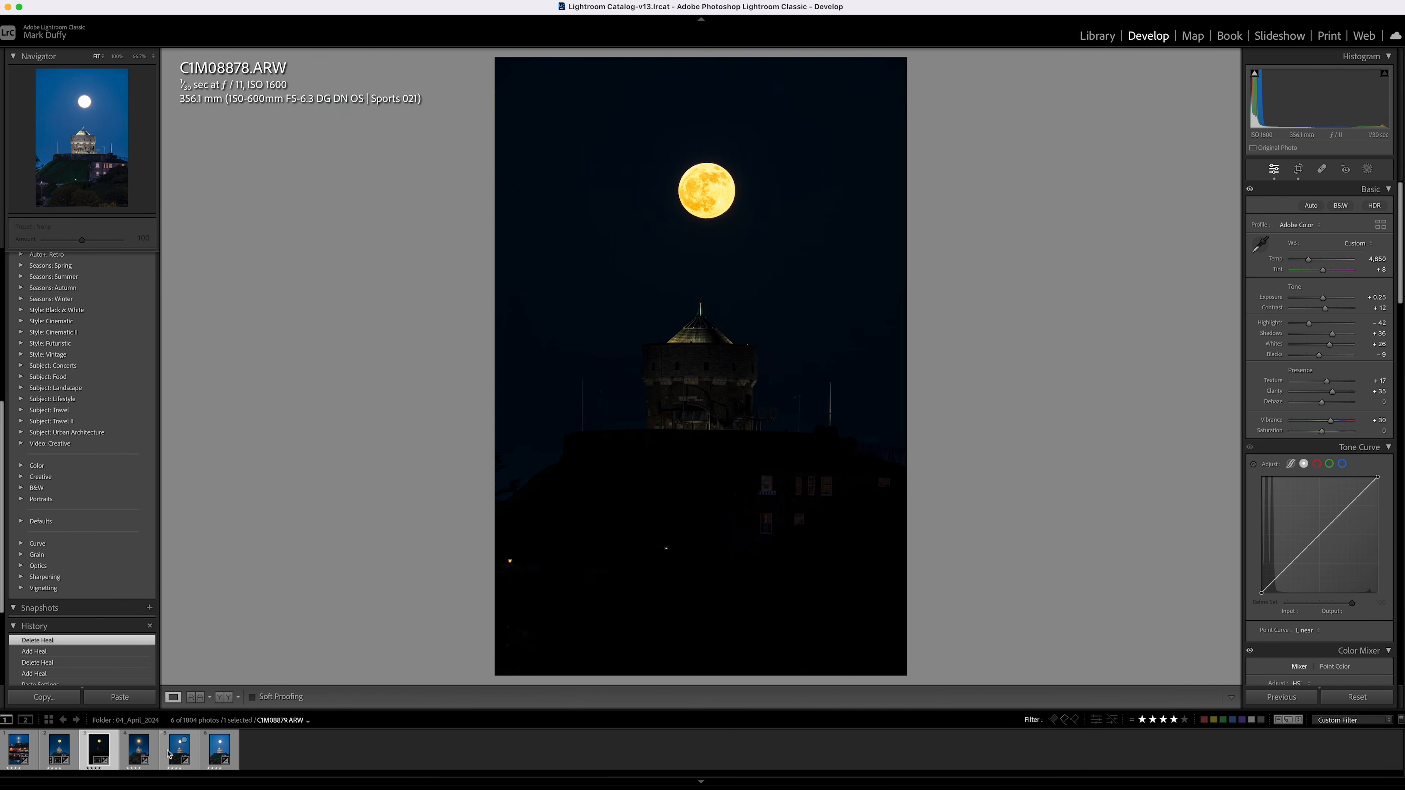
Examine the tower and hill close up in the brighter exposures CIM08879.ARW and CIM08880.ARW
left_click(169, 753)
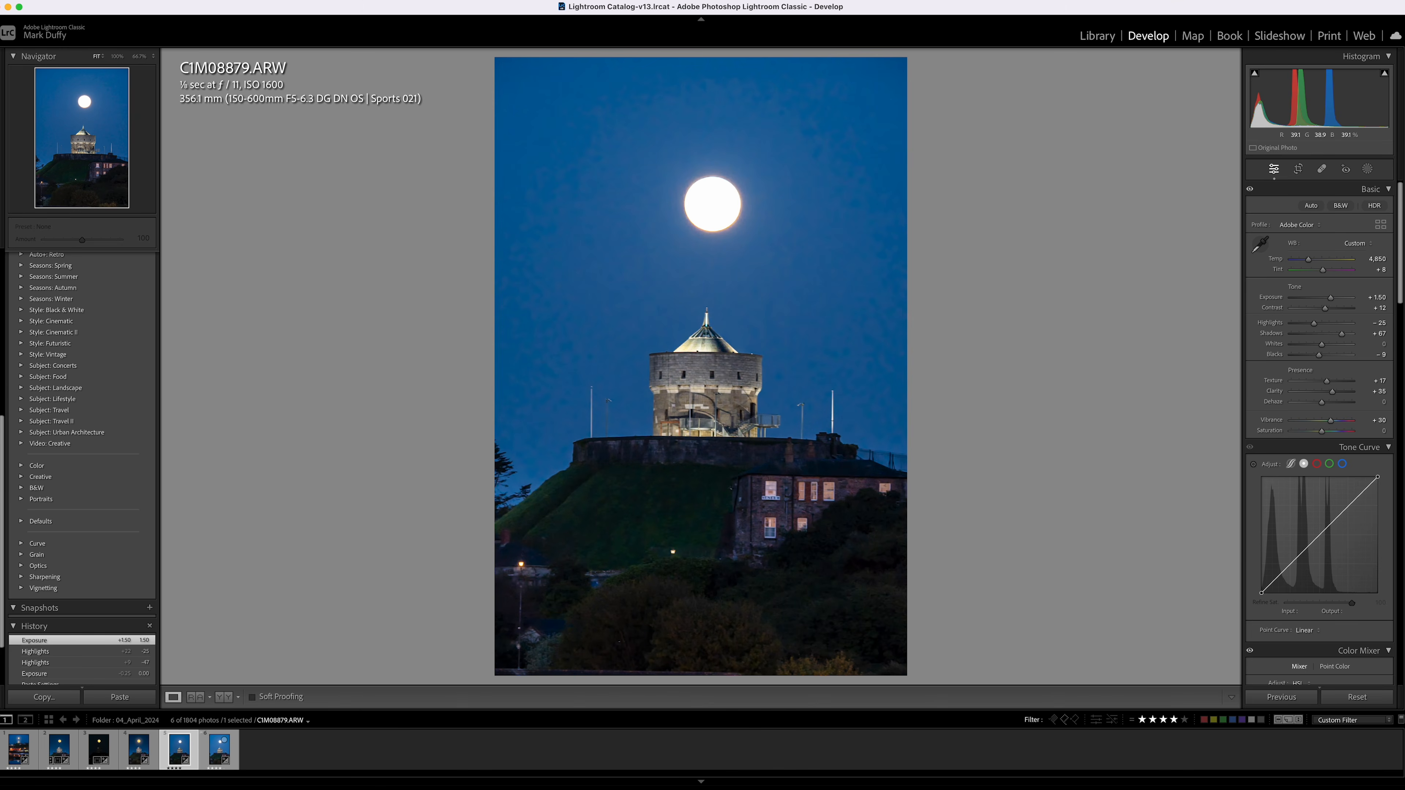
left_click(721, 374)
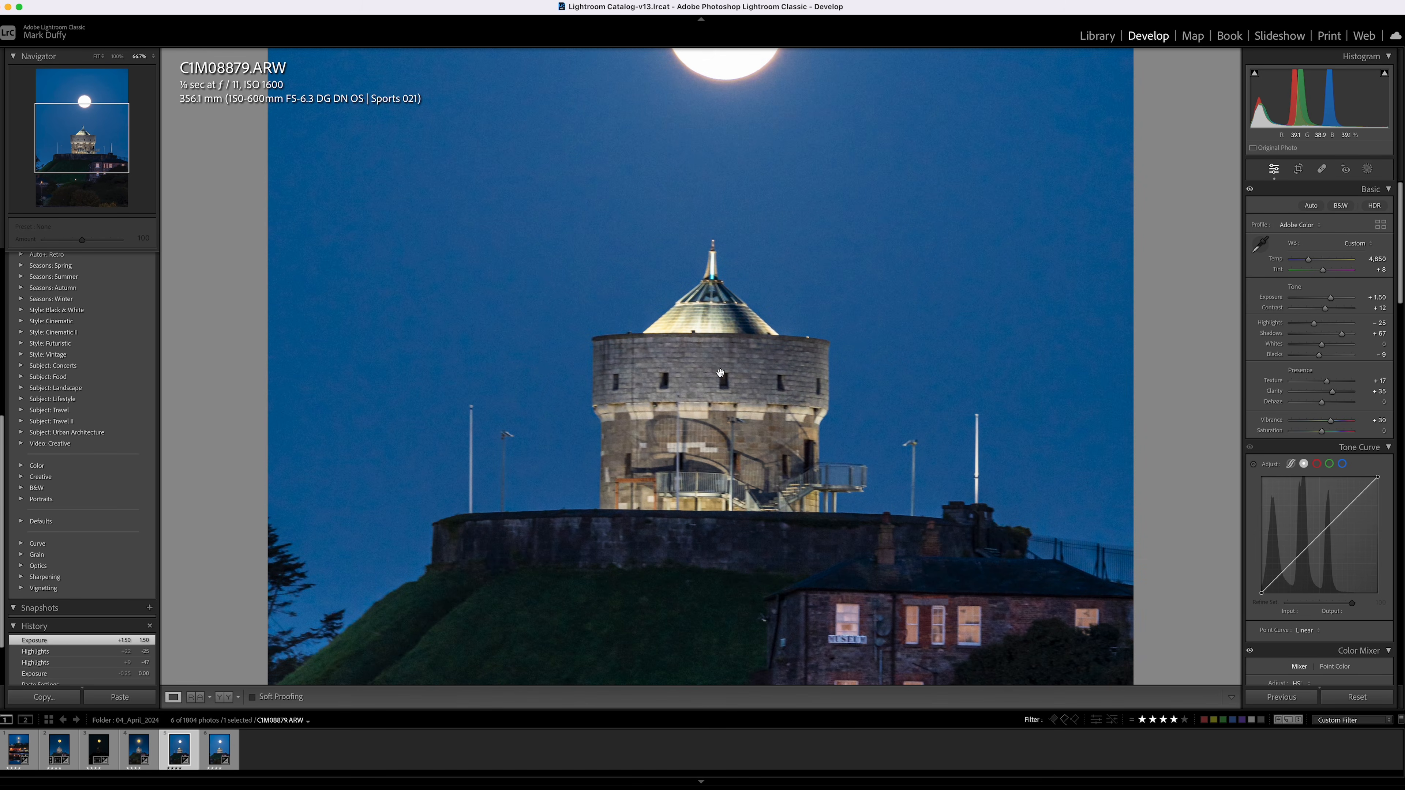
scroll(772, 491, "down", 3)
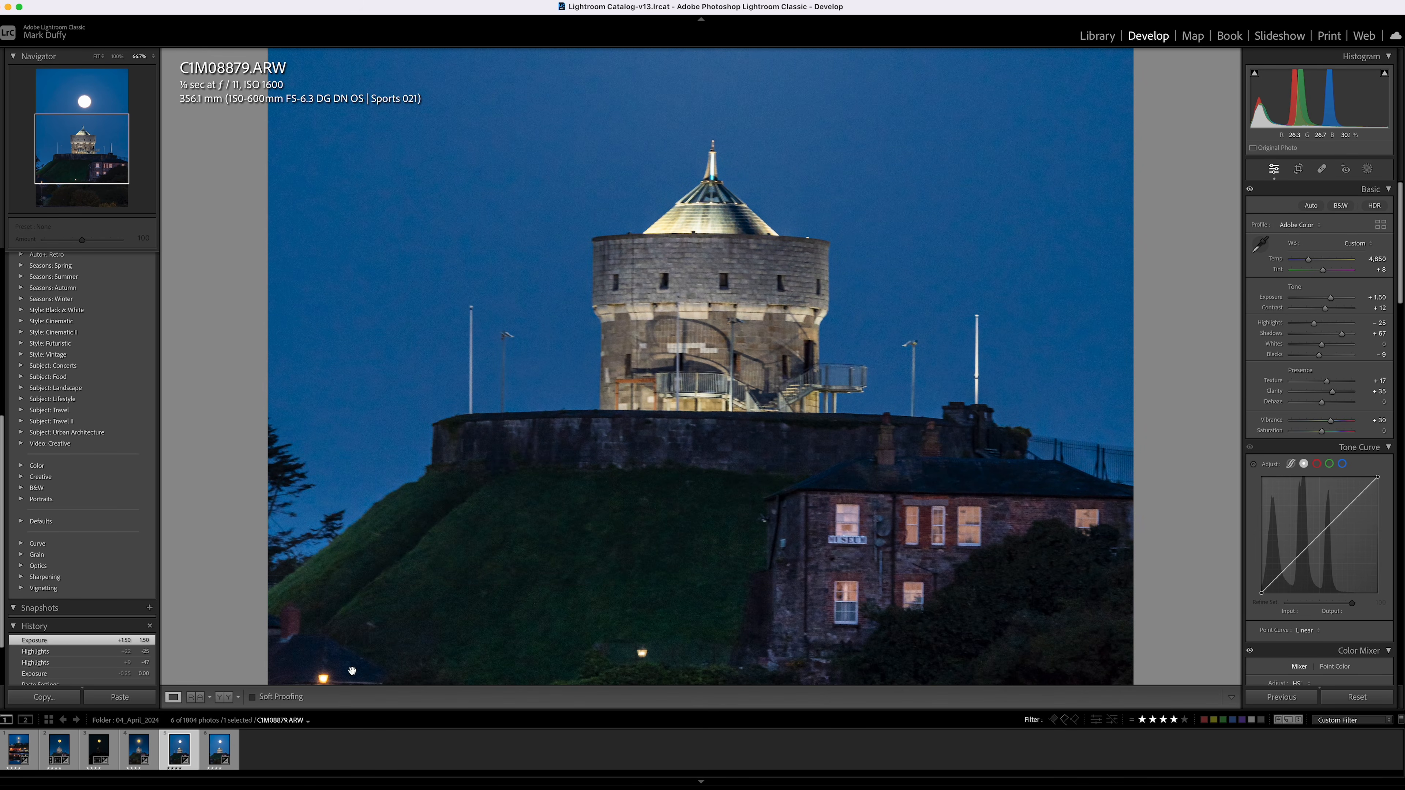
left_click(221, 748)
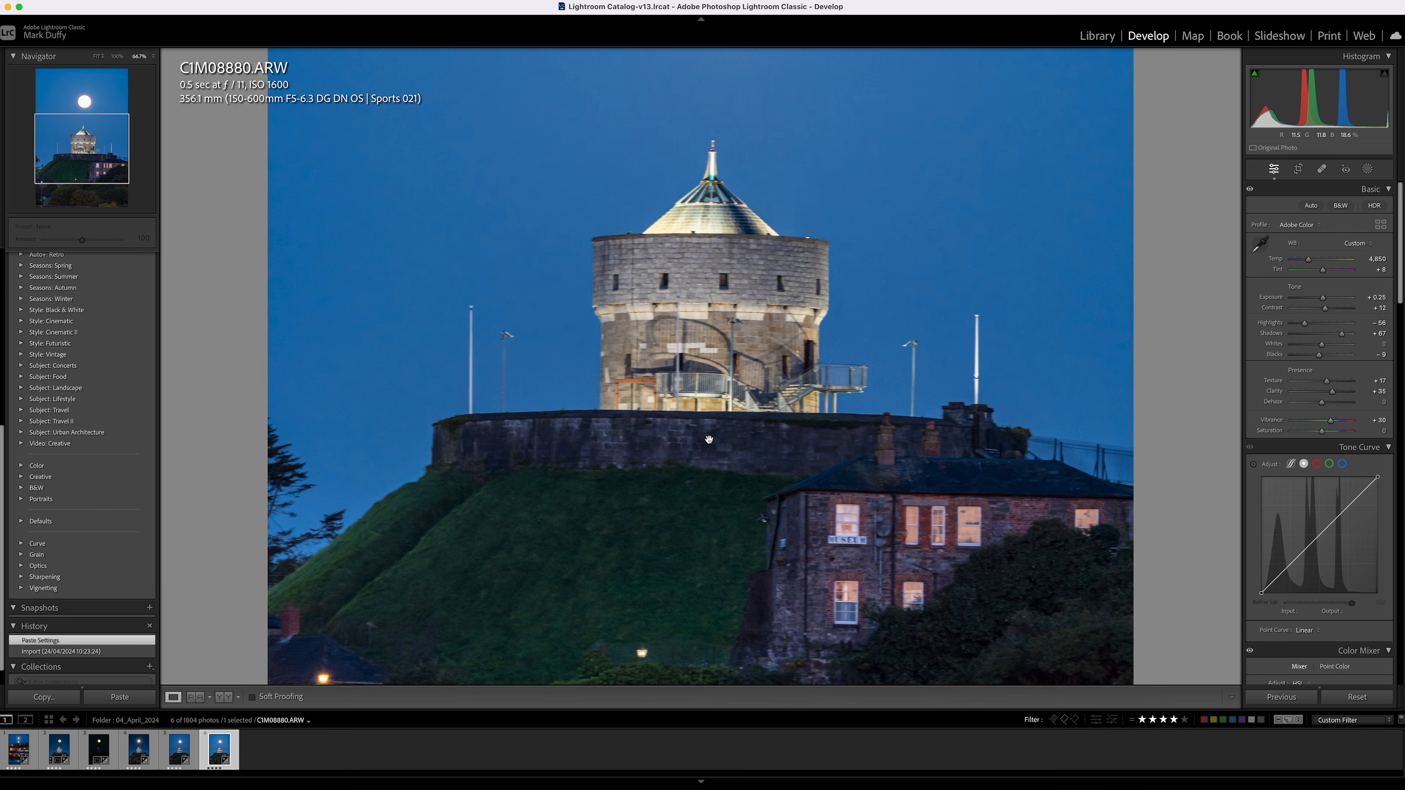
Compare the tower's exposure across the three bracketed raw files, ending on a full view of CIM08878.ARW
left_click(90, 753)
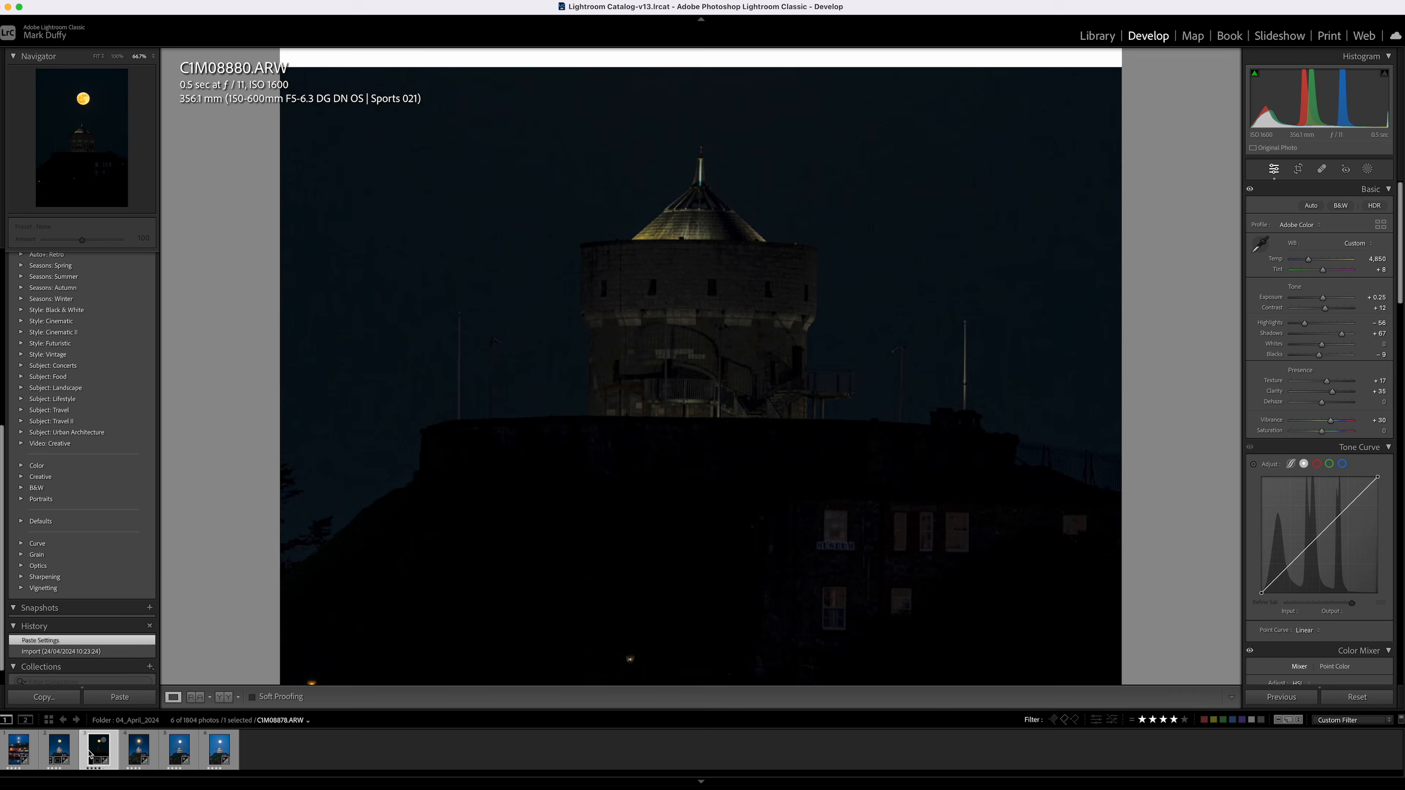
left_click(165, 754)
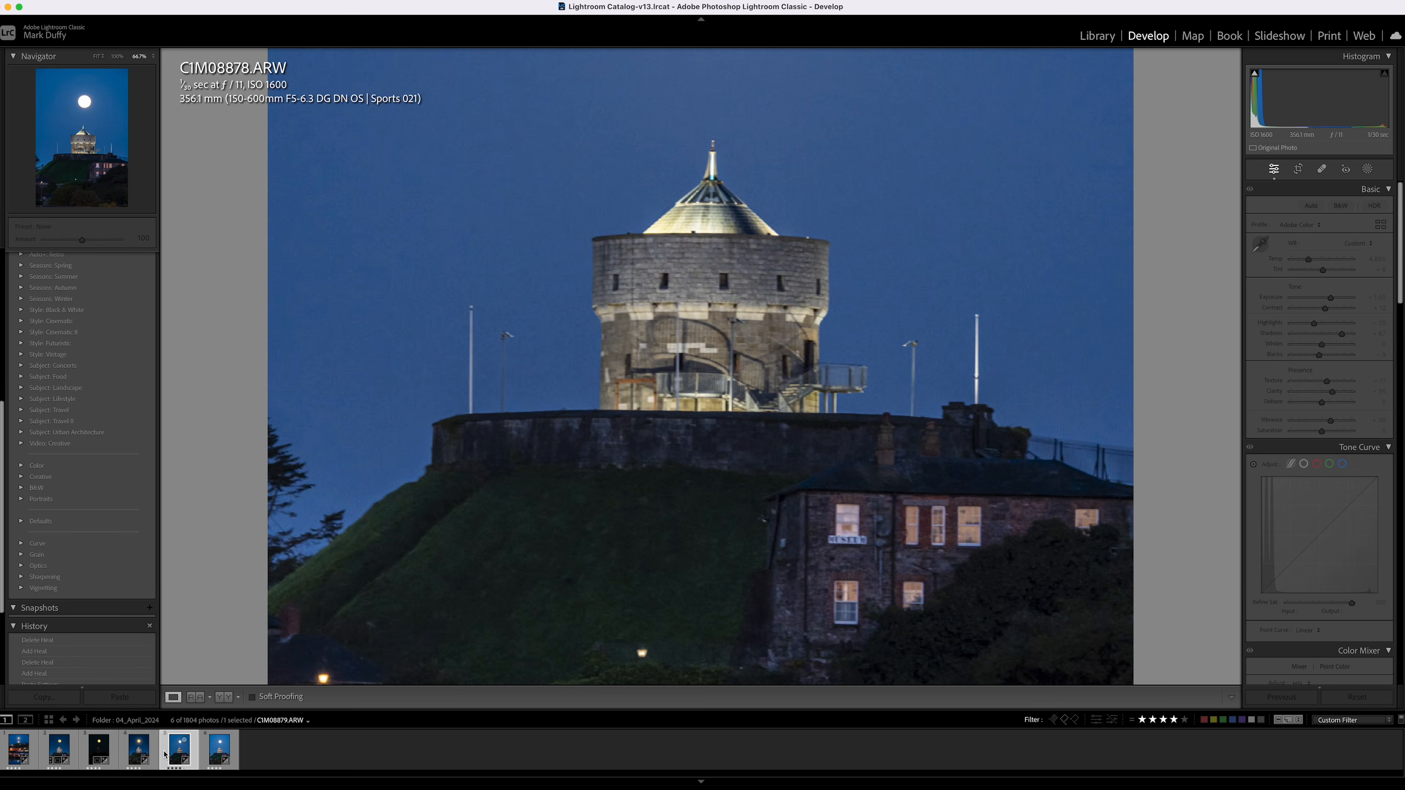
left_click(210, 749)
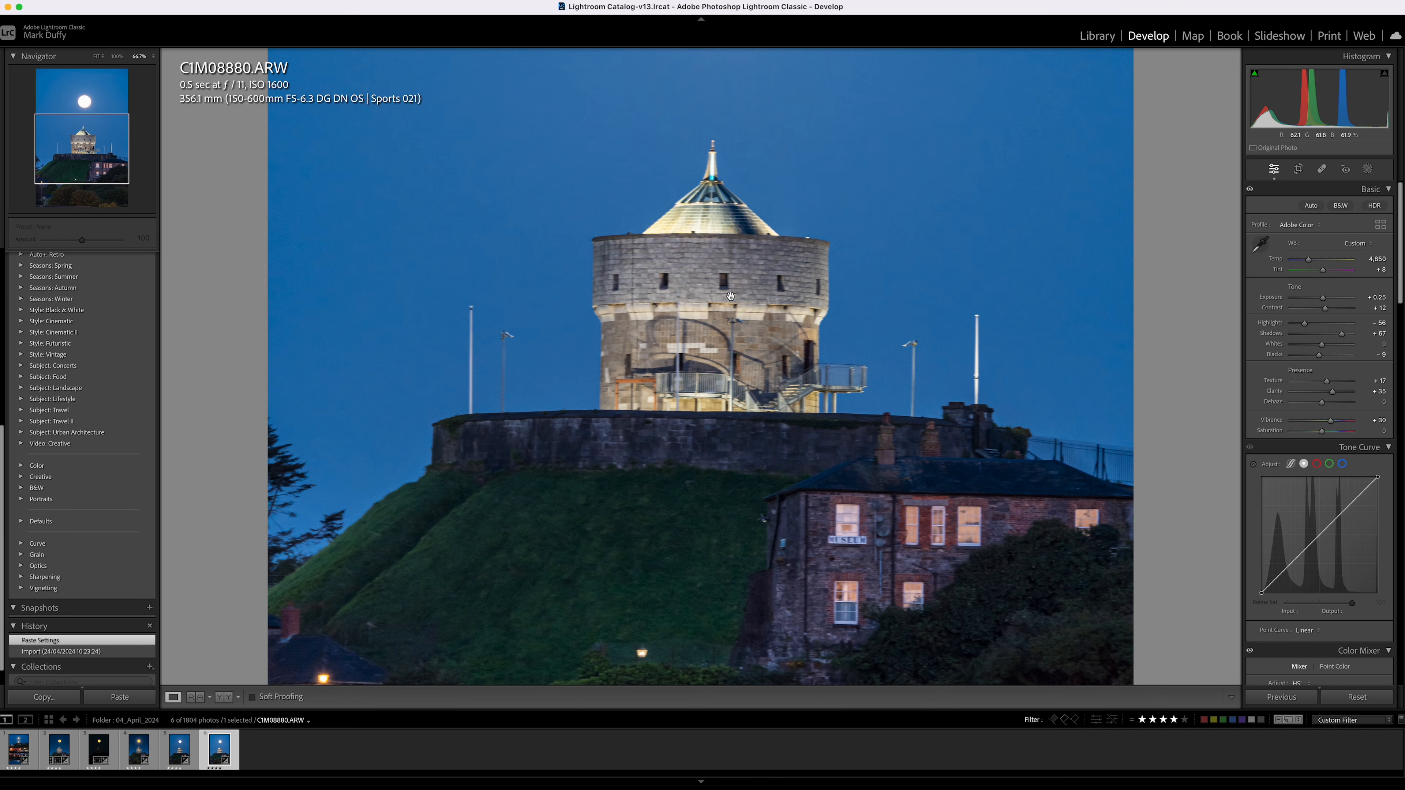
left_click(86, 749)
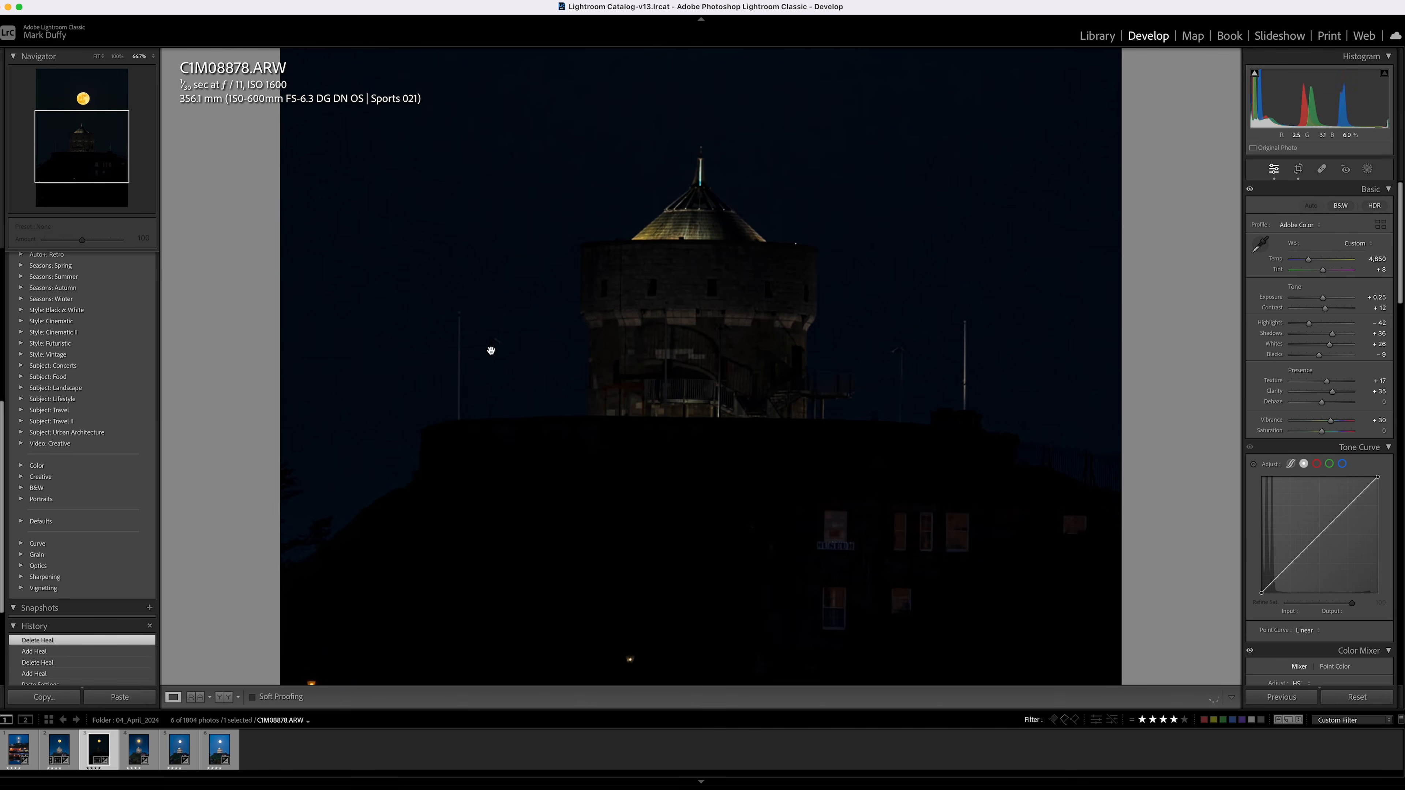
left_click(687, 337)
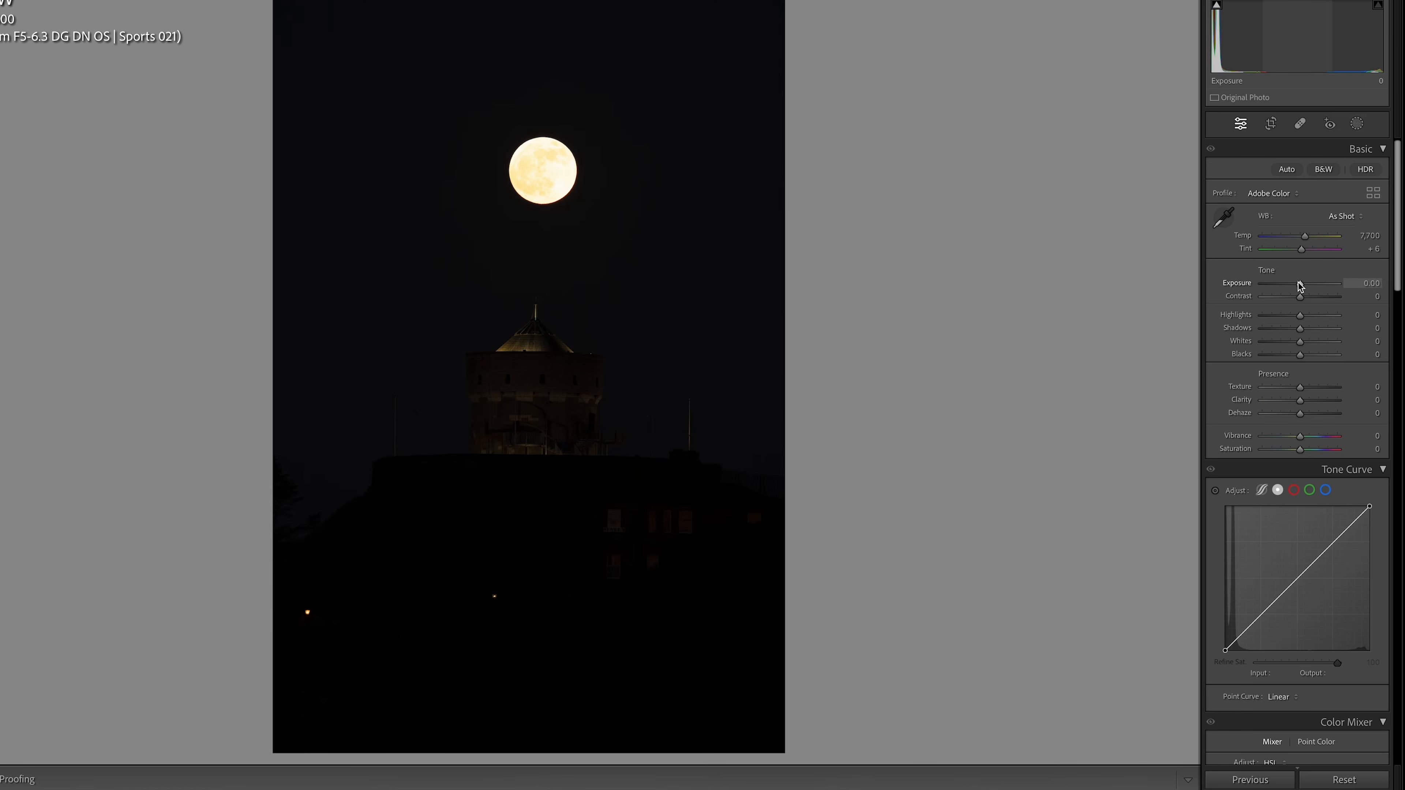
Set Exposure to +2.55, Temp to 5,683, Highlights to +50, Shadows to +86, Whites to +24 and Blacks to -10
left_click_drag(1302, 287, 1321, 287)
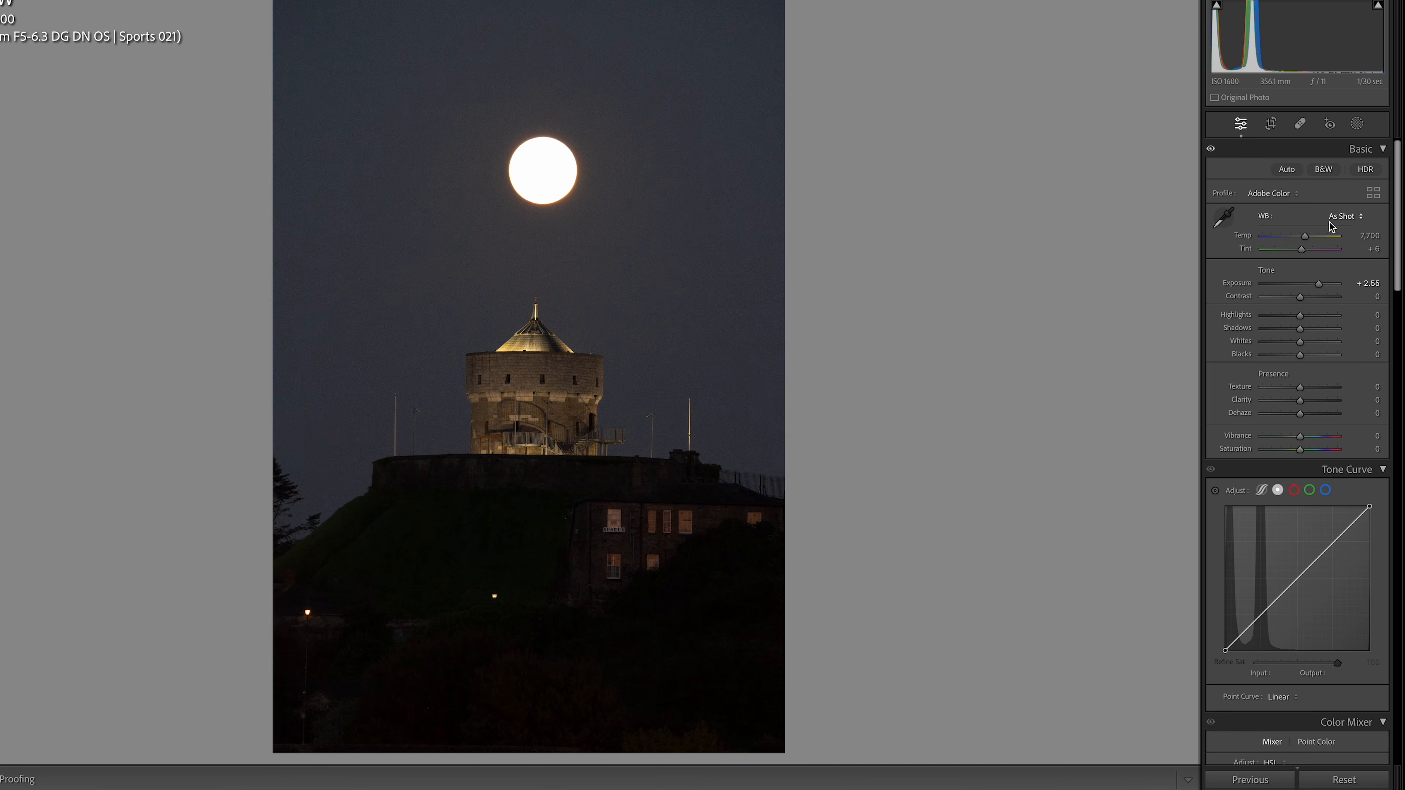
left_click_drag(1306, 237, 1289, 237)
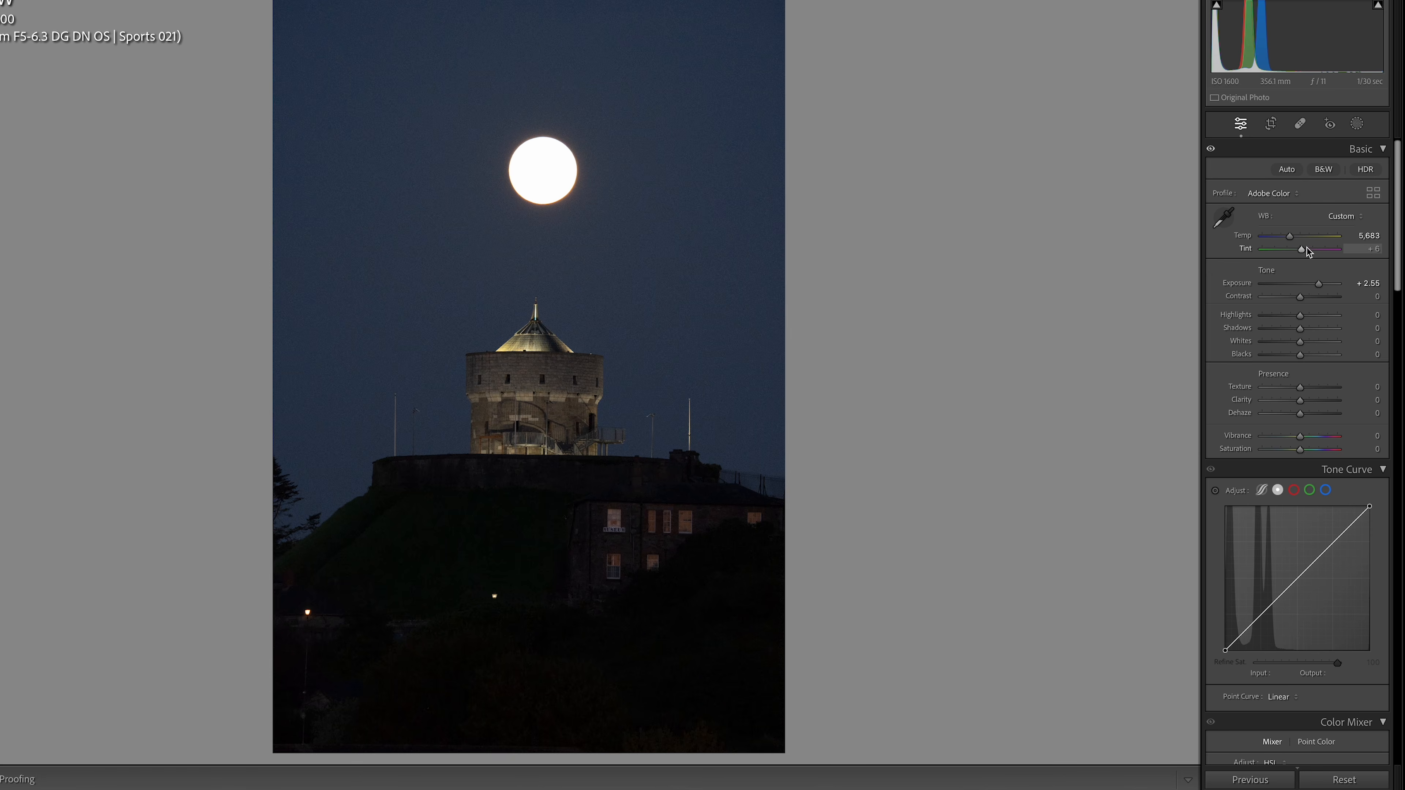
mouse_move(1302, 322)
left_mouse_down()
mouse_move(1283, 322)
mouse_move(1312, 322)
mouse_move(1307, 342)
left_mouse_up()
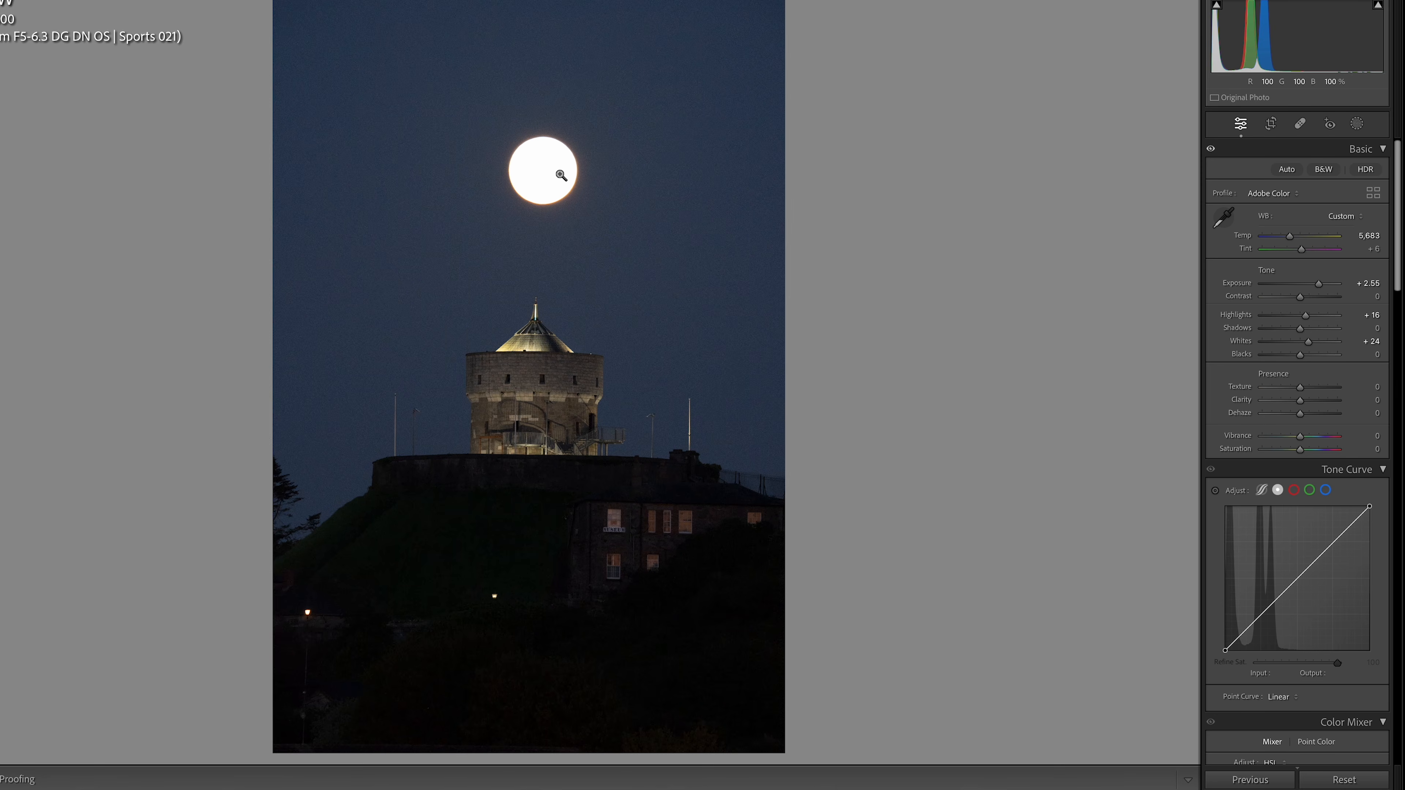
left_click_drag(1299, 355, 1319, 319)
Set Texture to +10, Clarity to +30, Vibrance to +31 and Contrast to +20 for the tower photo
mouse_move(1300, 402)
left_mouse_down()
mouse_move(1318, 409)
mouse_move(1305, 392)
left_mouse_up()
left_click(461, 361)
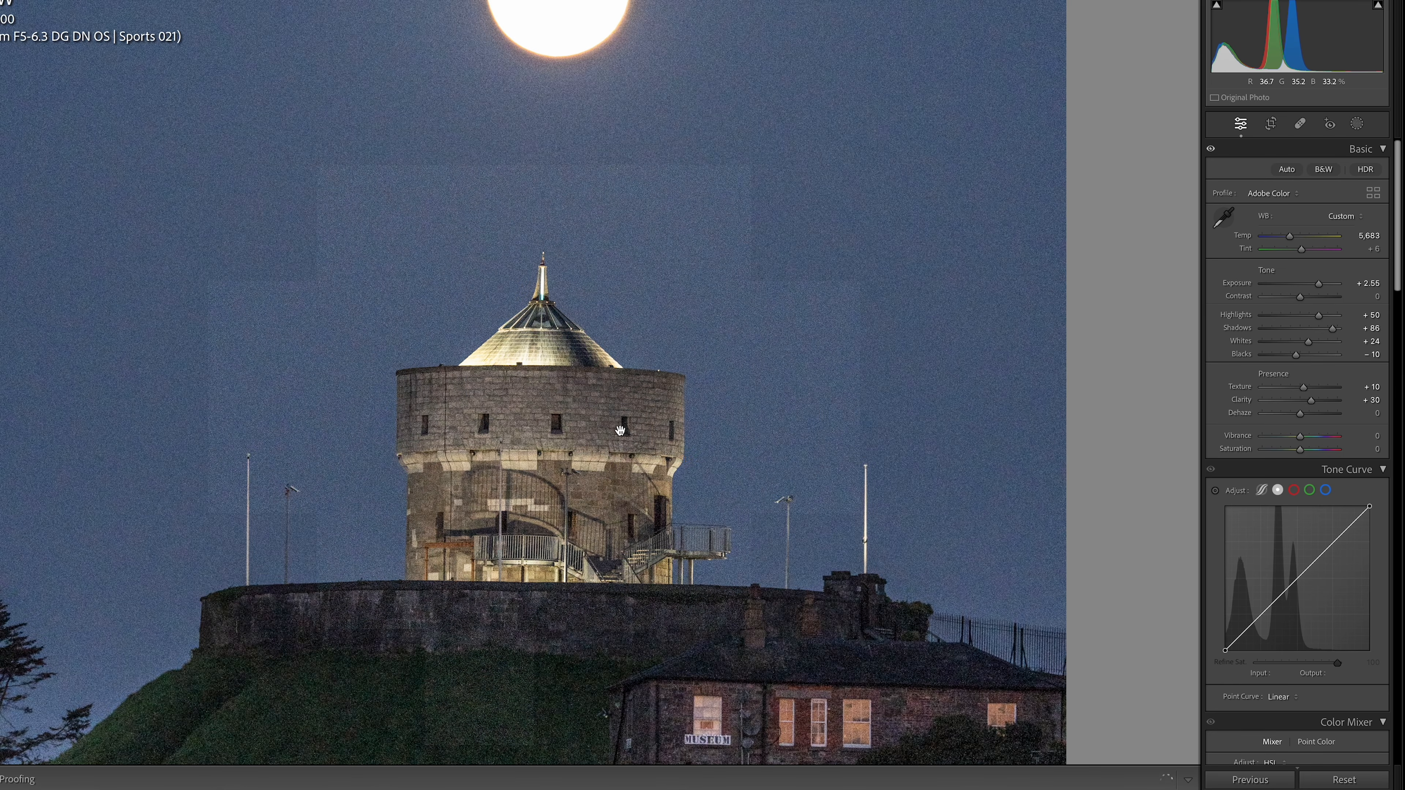
left_click(634, 430)
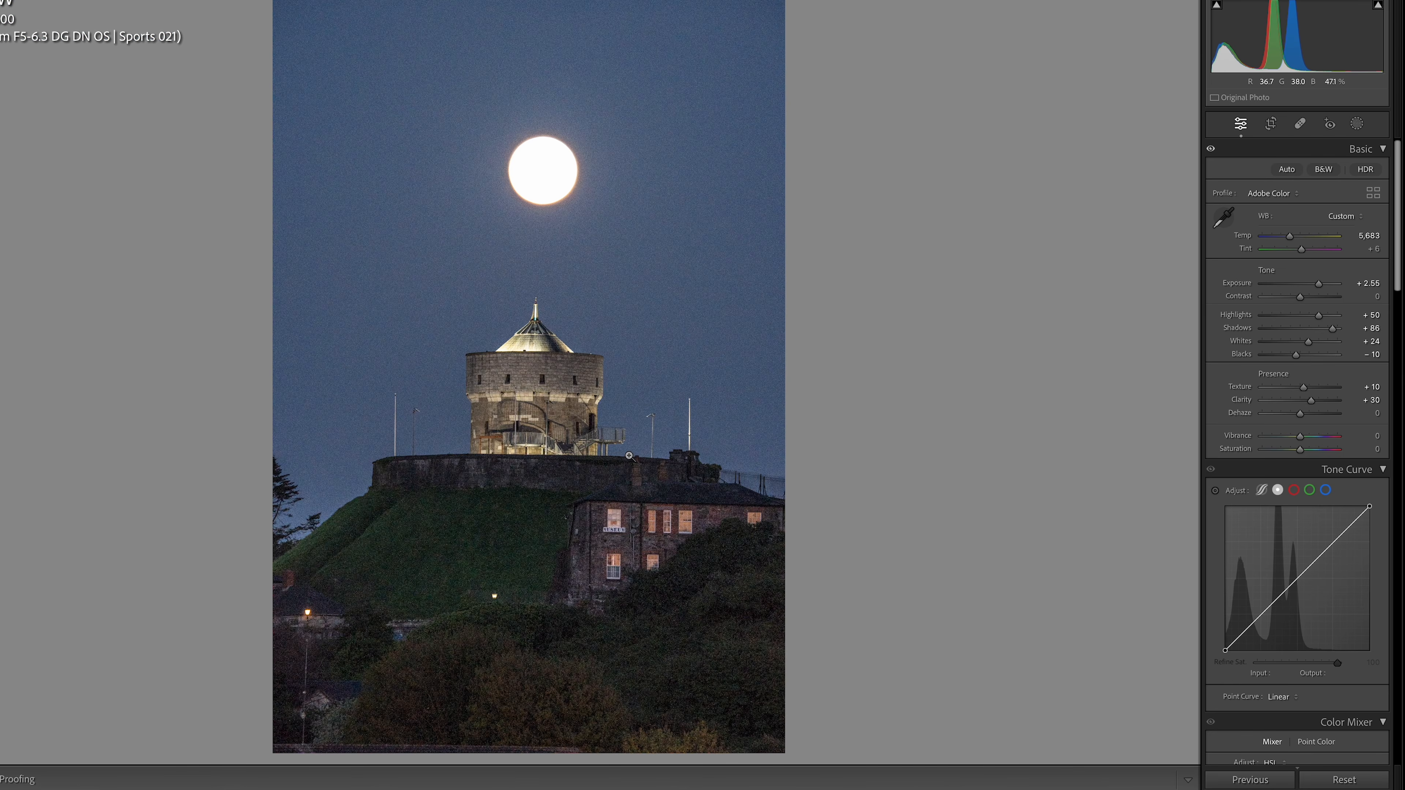
left_click_drag(1301, 440, 1313, 441)
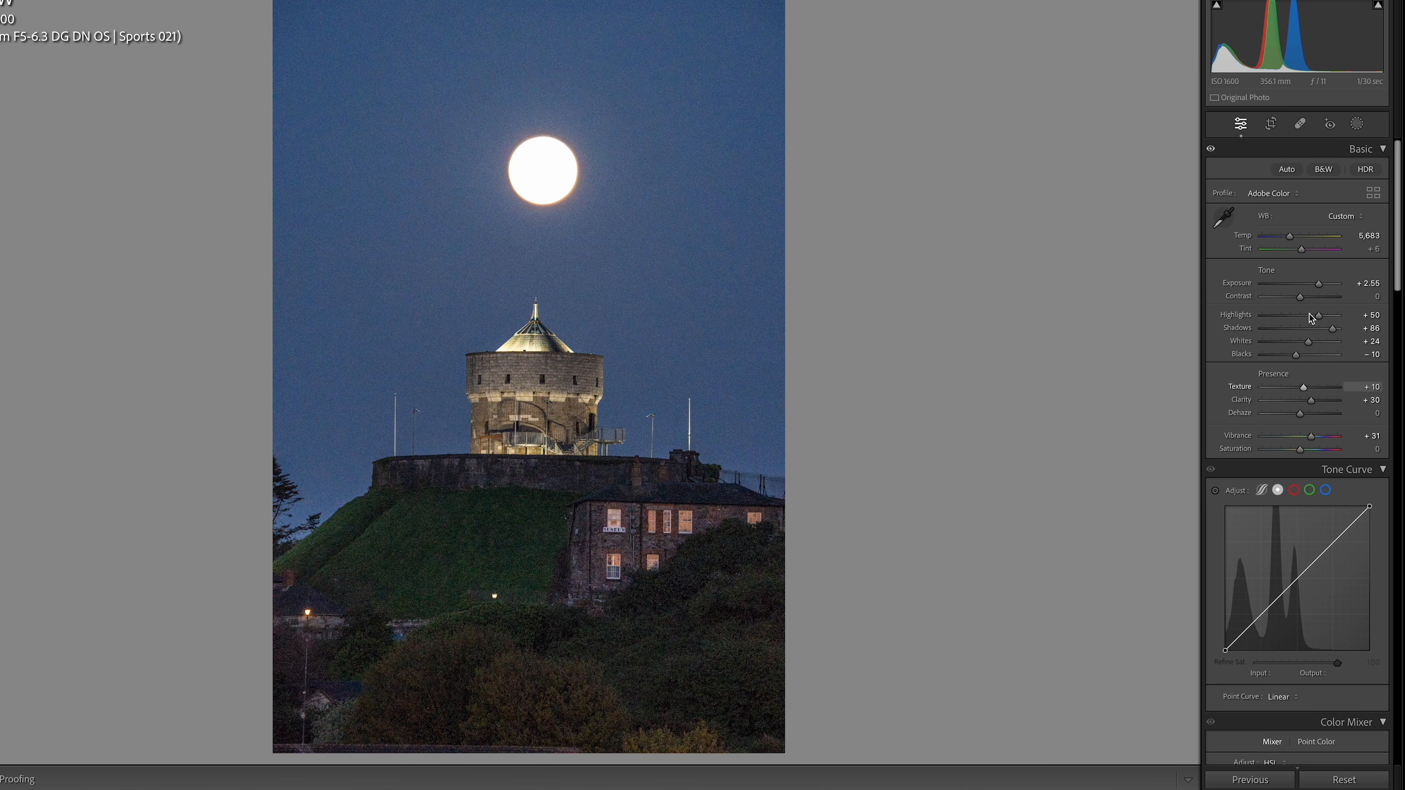
left_click_drag(1303, 299, 1307, 299)
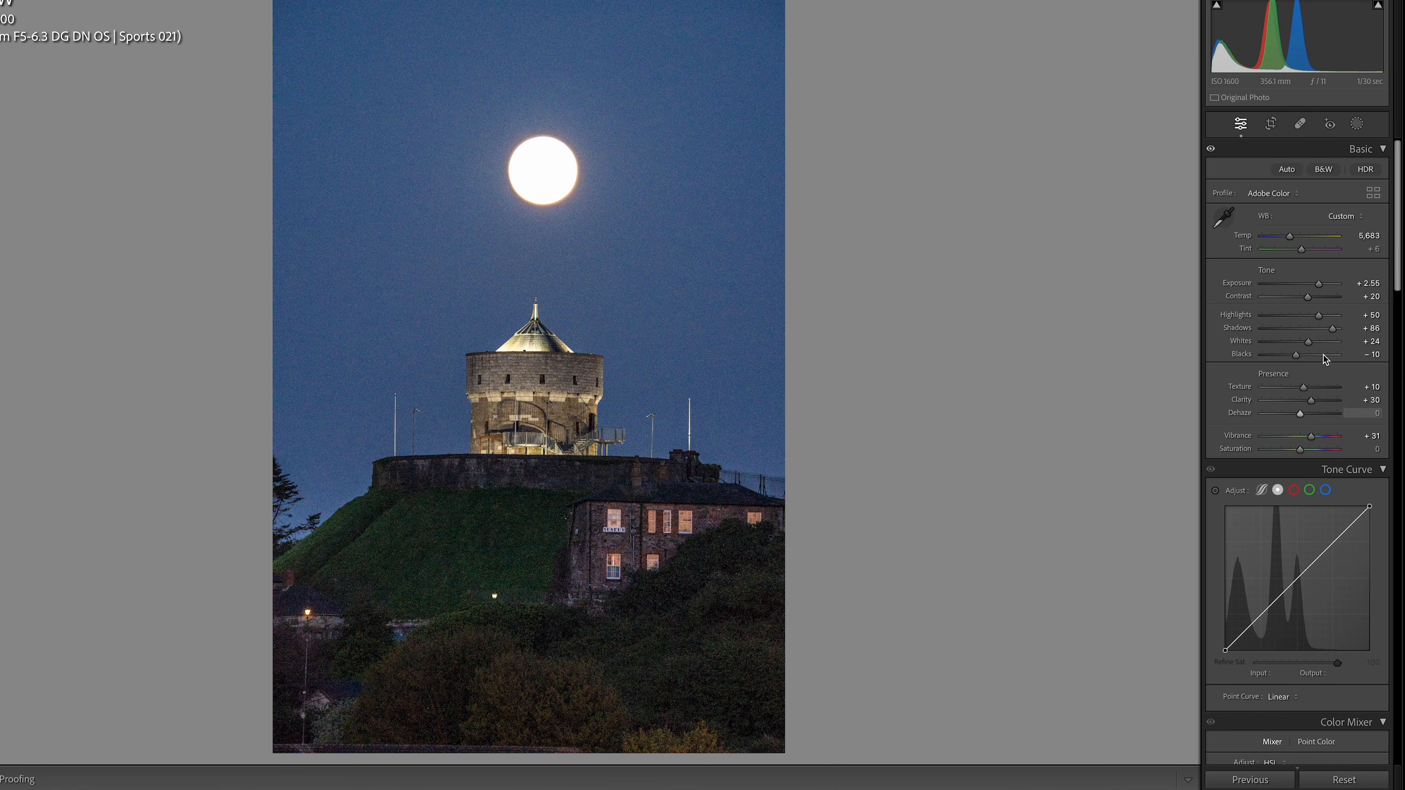
Set the photo's sharpening Amount to 74 and Masking to 70
left_click_drag(1398, 175, 1395, 418)
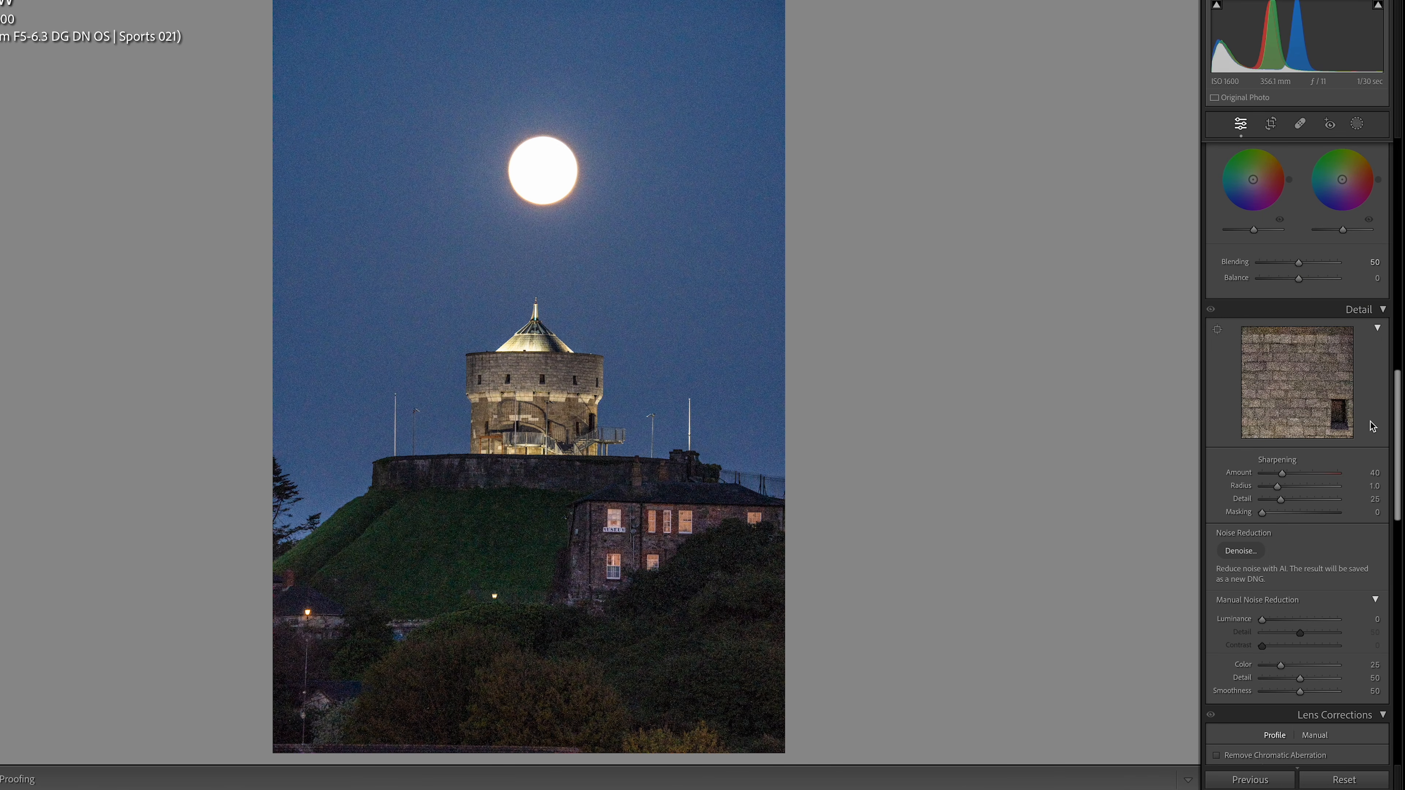
left_click(1369, 474)
key("Tab")
key("Tab")
key("Tab")
left_click(1375, 474)
key("Return")
Turn on chromatic aberration removal and lens profile corrections for the photo
left_click_drag(1398, 429, 1394, 502)
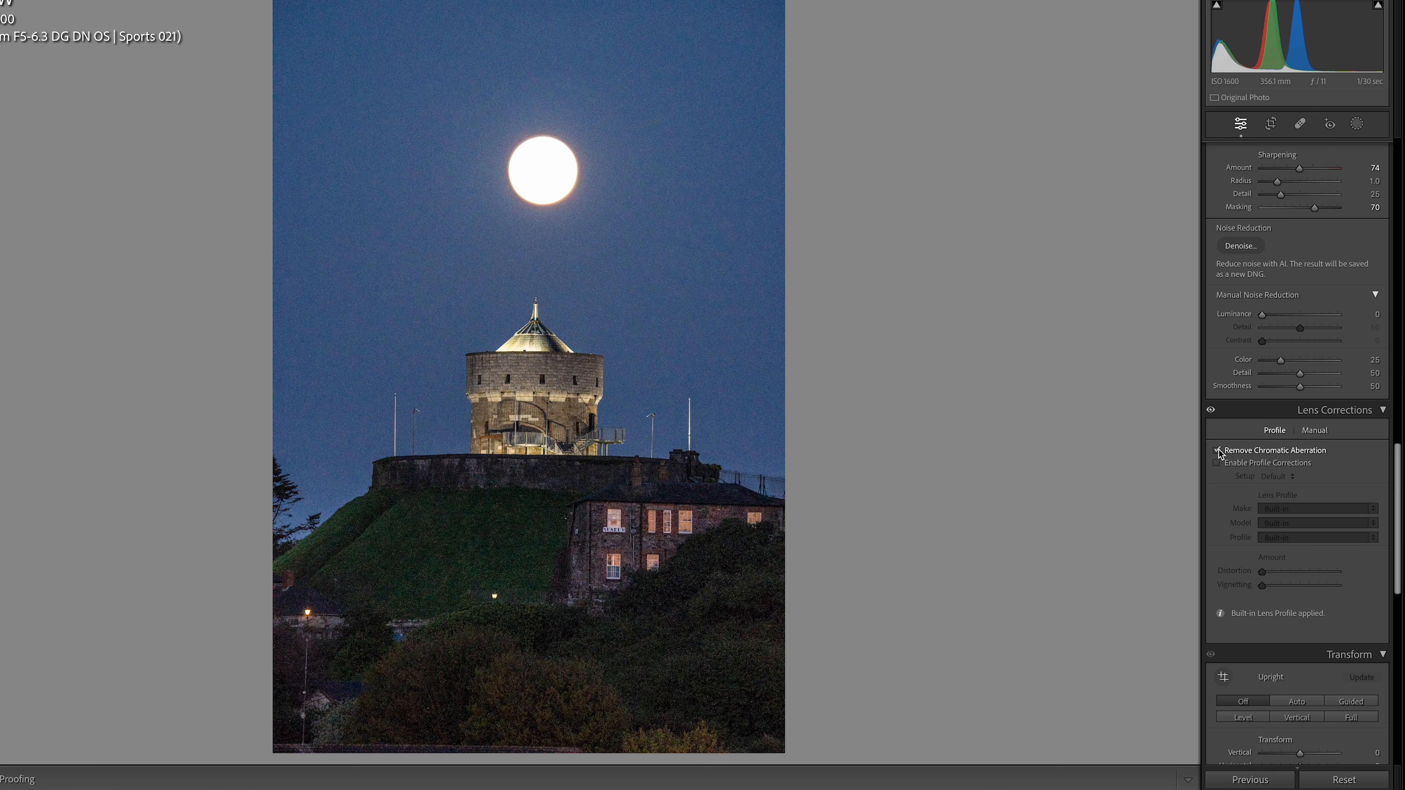
left_click(1217, 463)
Raise the HSL luminance of orange to +3, yellow to +12, green to +5 and blue to +9
left_click_drag(1394, 486, 1395, 339)
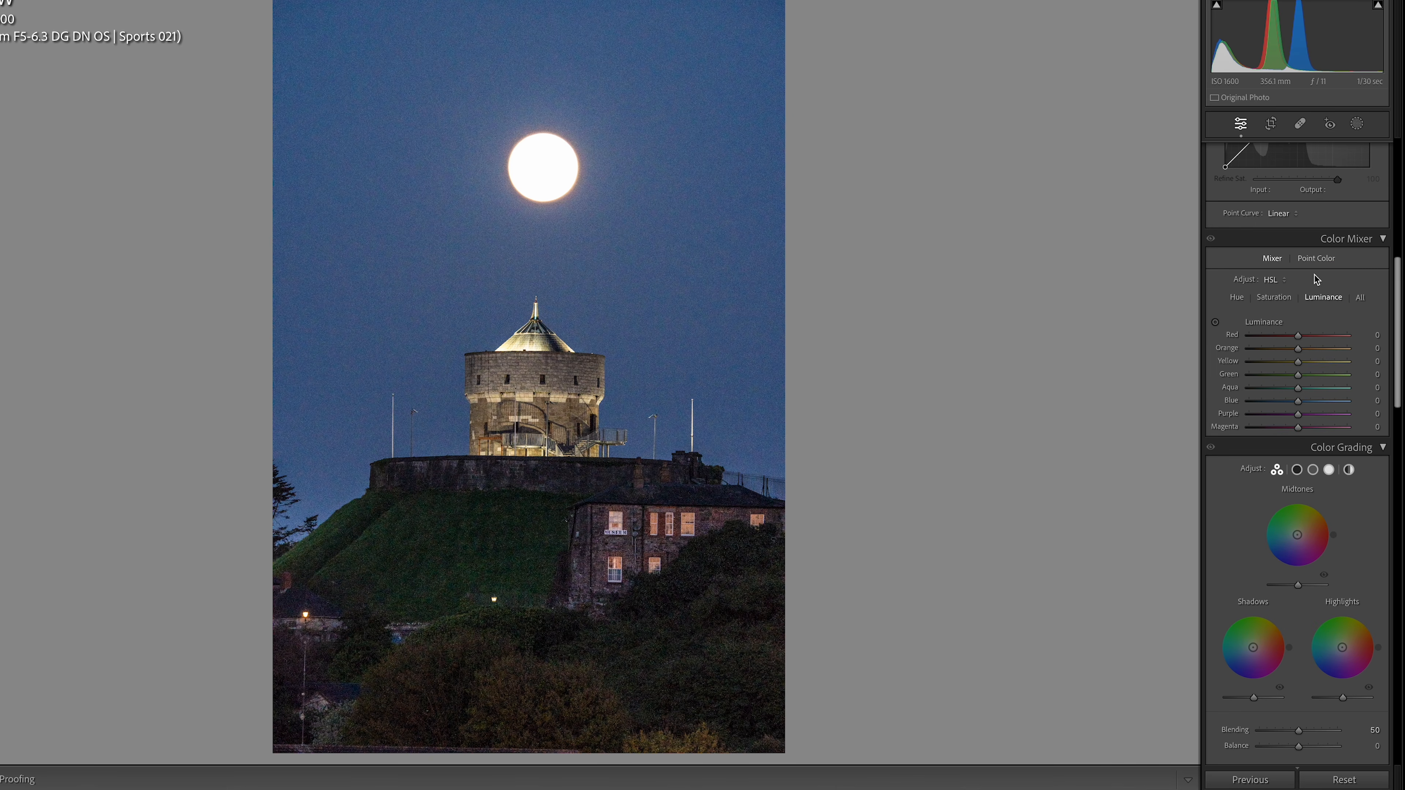
left_click_drag(1299, 340, 1301, 376)
double_click(1307, 335)
mouse_move(1298, 407)
left_mouse_down()
mouse_move(1288, 421)
mouse_move(1313, 429)
left_mouse_up()
double_click(1306, 414)
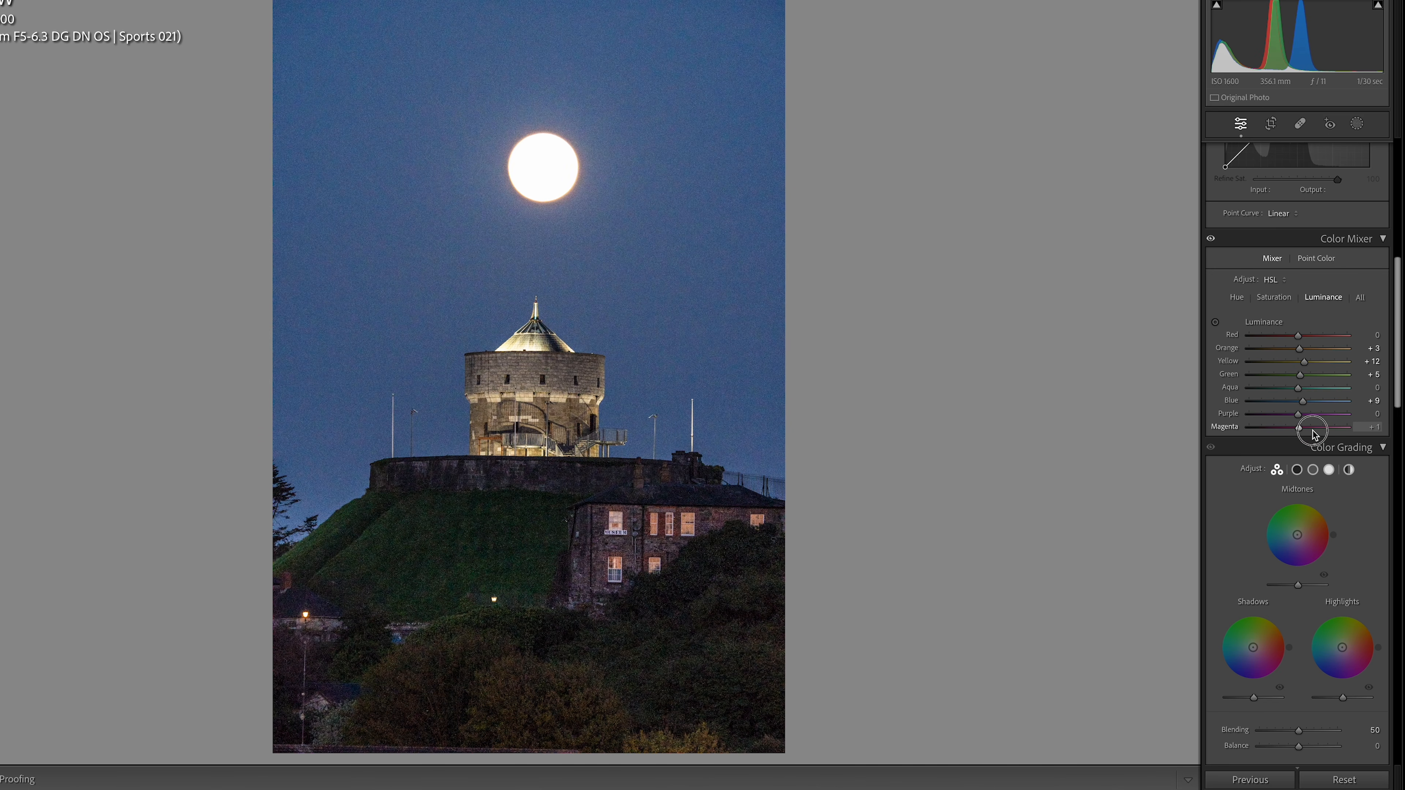
Try lowering the HSL saturation of all eight colours to -100 for the tower photo
left_click(1273, 297)
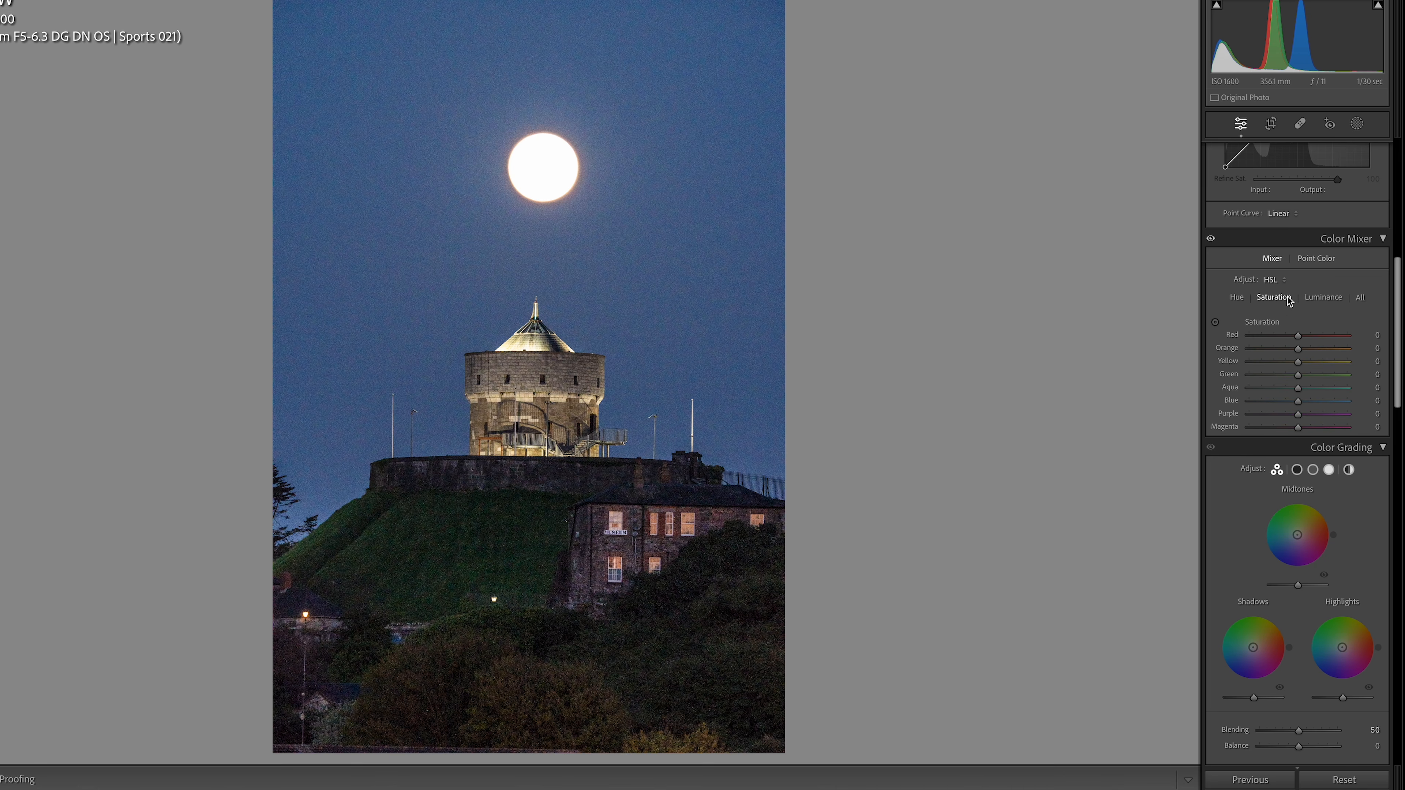
left_click_drag(1266, 336, 1229, 354)
left_click_drag(1262, 362, 1223, 434)
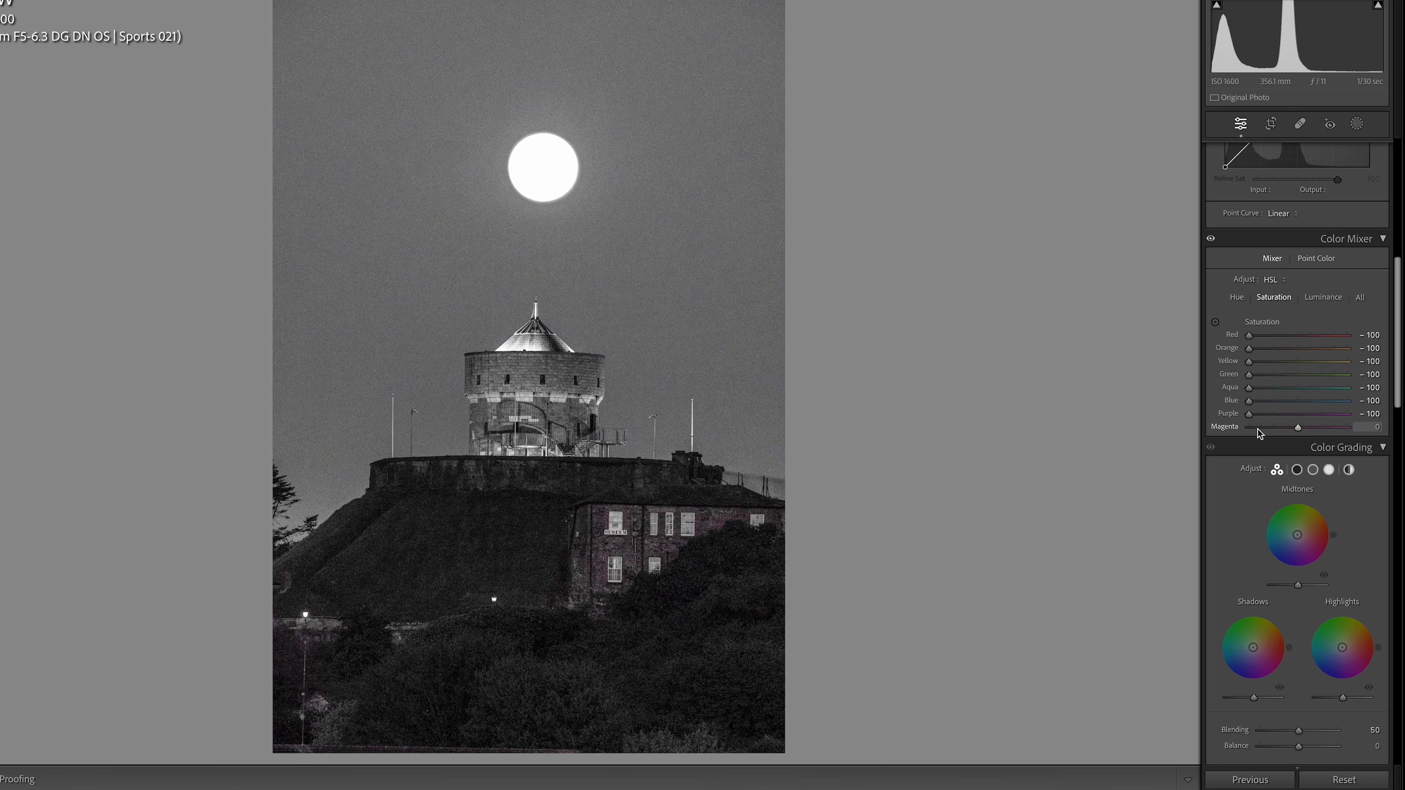
Reset the red saturation to 0 and set orange to +12 and yellow to +10
double_click(1249, 336)
left_click_drag(1300, 349, 1302, 365)
double_click(1248, 362)
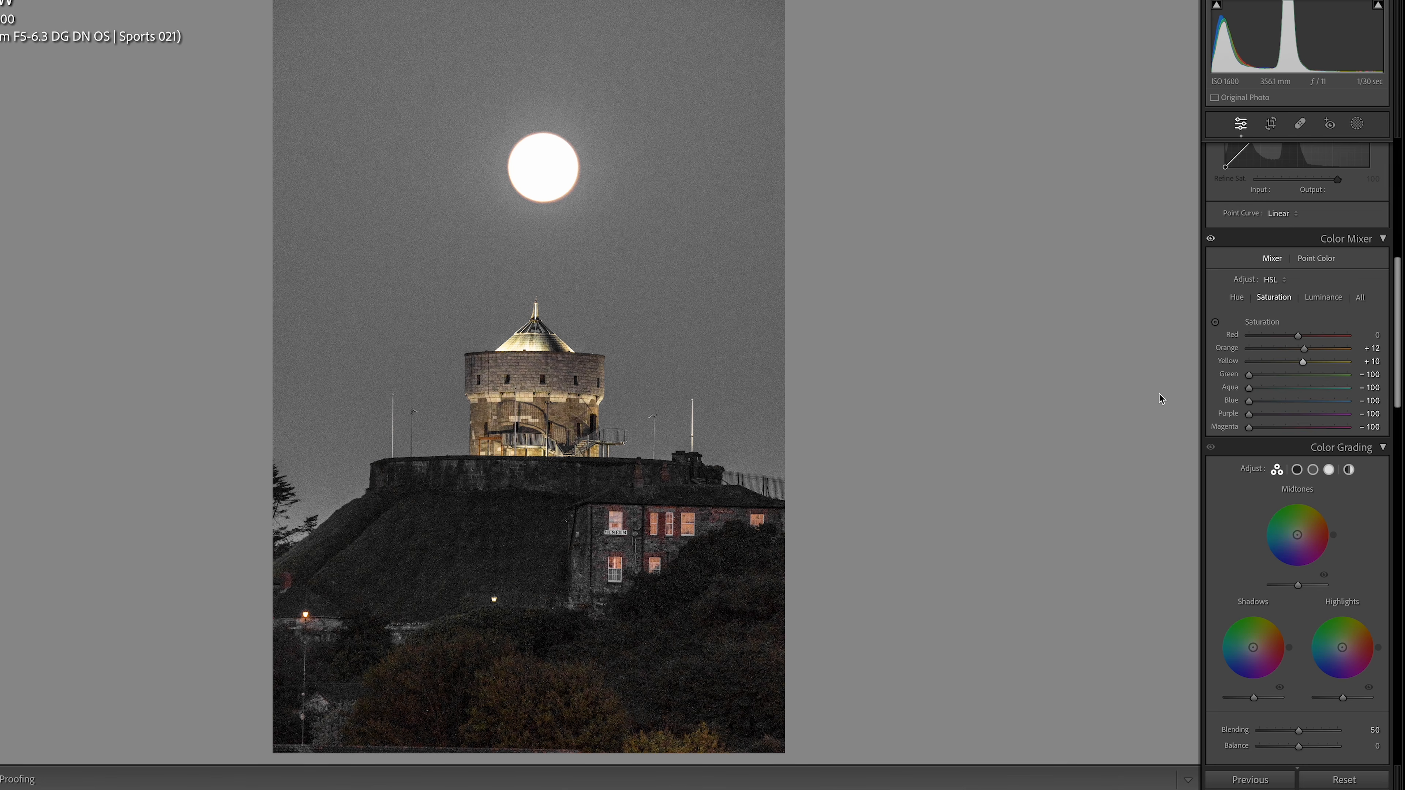
Set the saturation of green to +7 and blue to +8, and reset aqua, purple and magenta to 0
double_click(1246, 375)
left_click_drag(1299, 376, 1302, 376)
double_click(1248, 390)
left_click_drag(1292, 402, 1301, 402)
double_click(1250, 415)
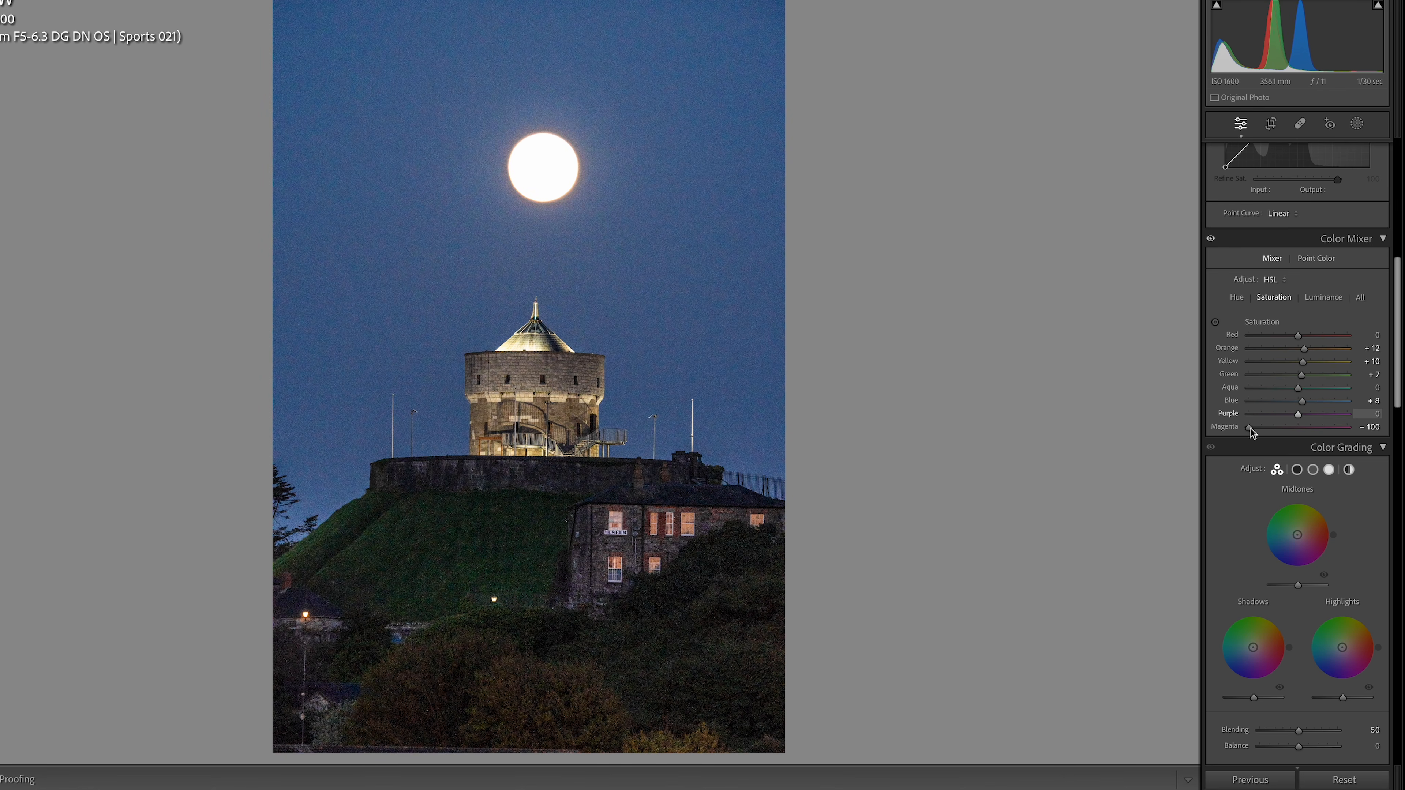
double_click(1250, 430)
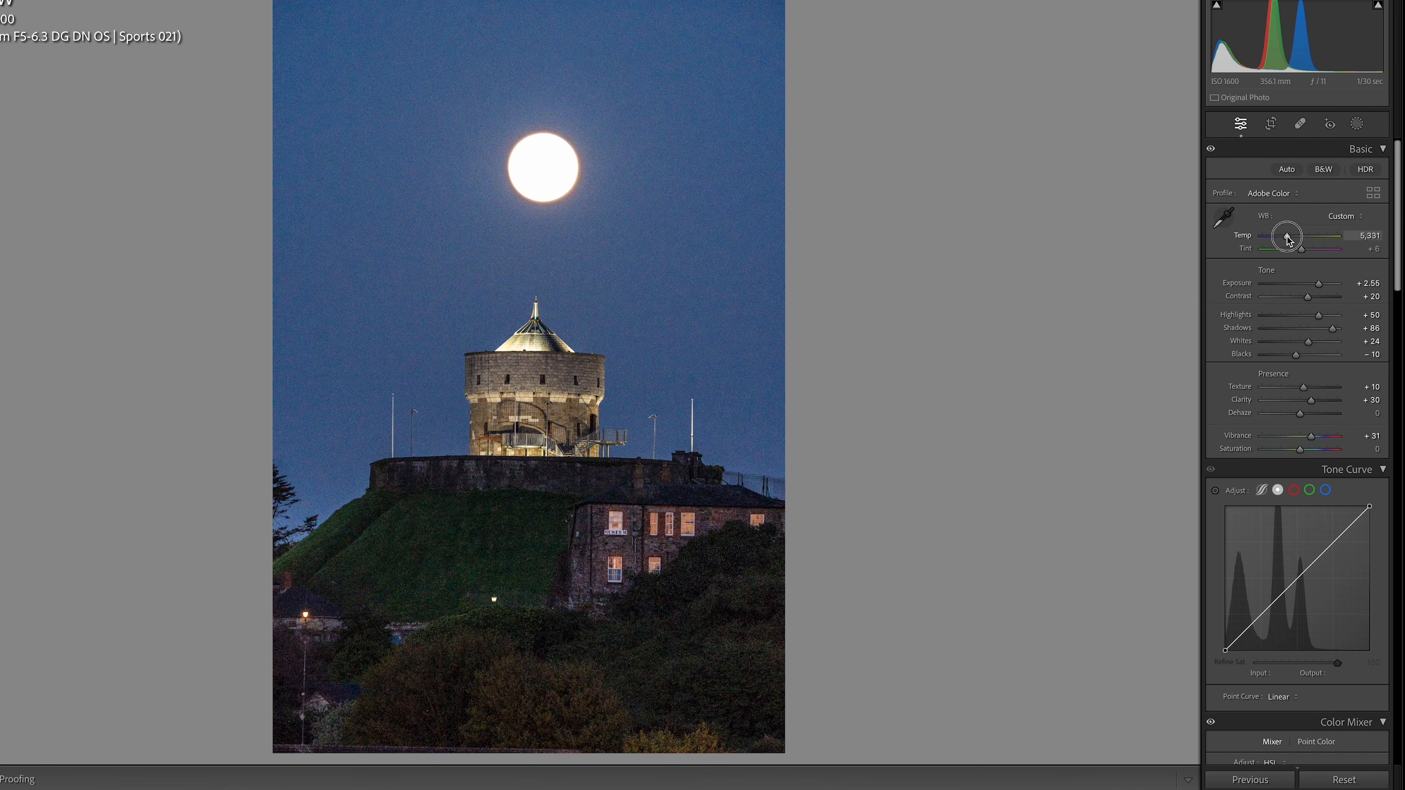
Warm the white balance Temp and add a linear gradient mask fading from the moon down to the grassy hill
left_click_drag(1288, 237, 1300, 236)
left_click(1357, 123)
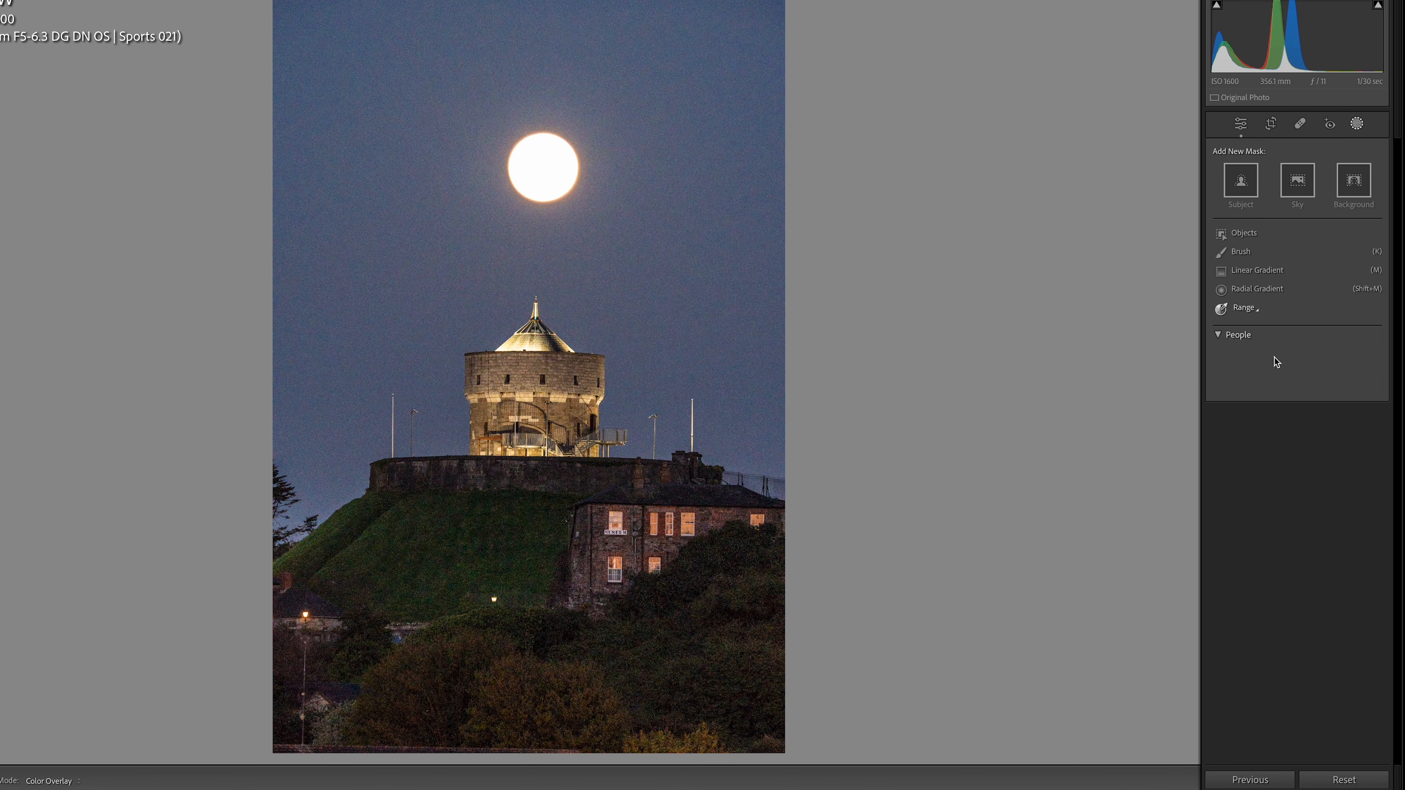
left_click(1257, 270)
left_click_drag(590, 131, 592, 573)
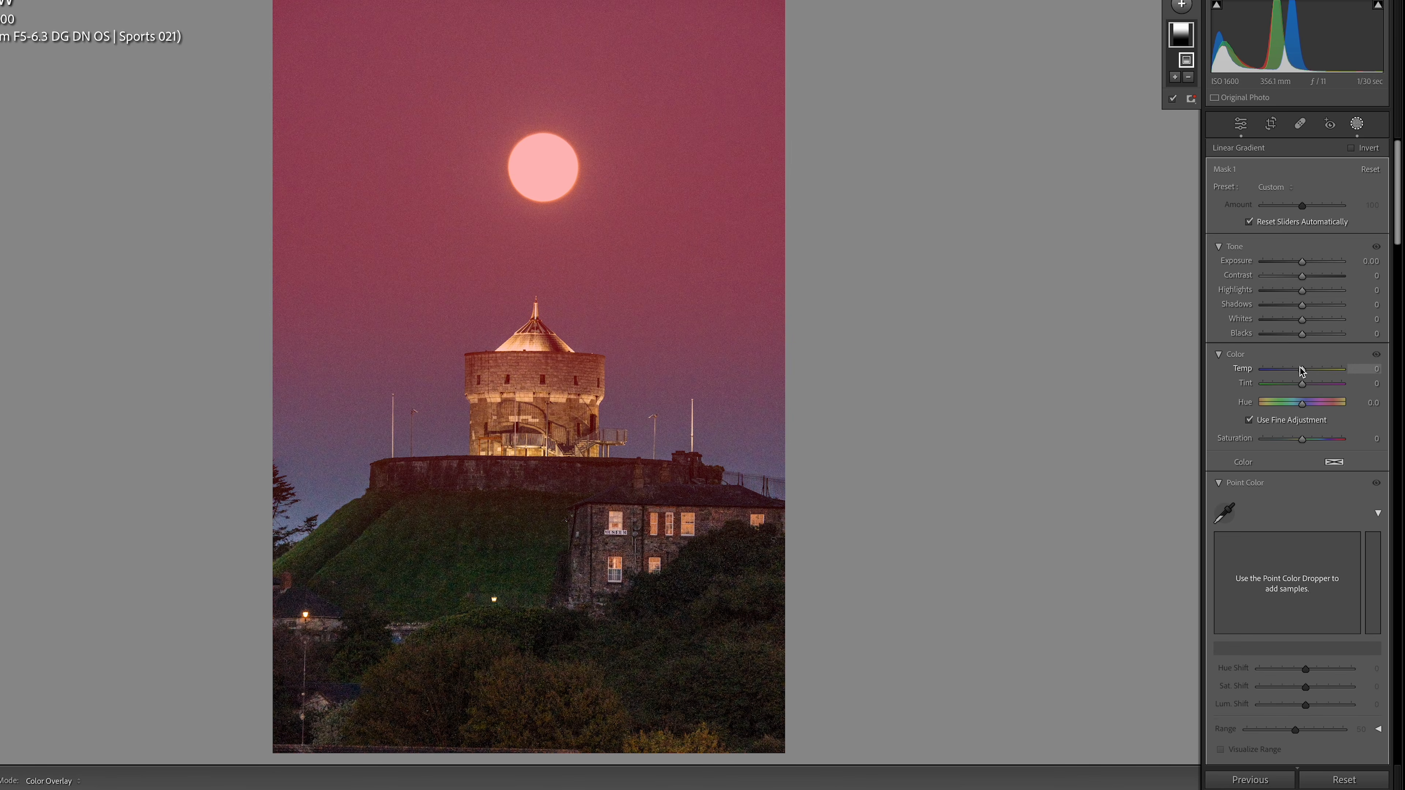
Try cooling the sky gradient's Temp to -65, reset it and leave masking
left_click_drag(1301, 369, 1276, 371)
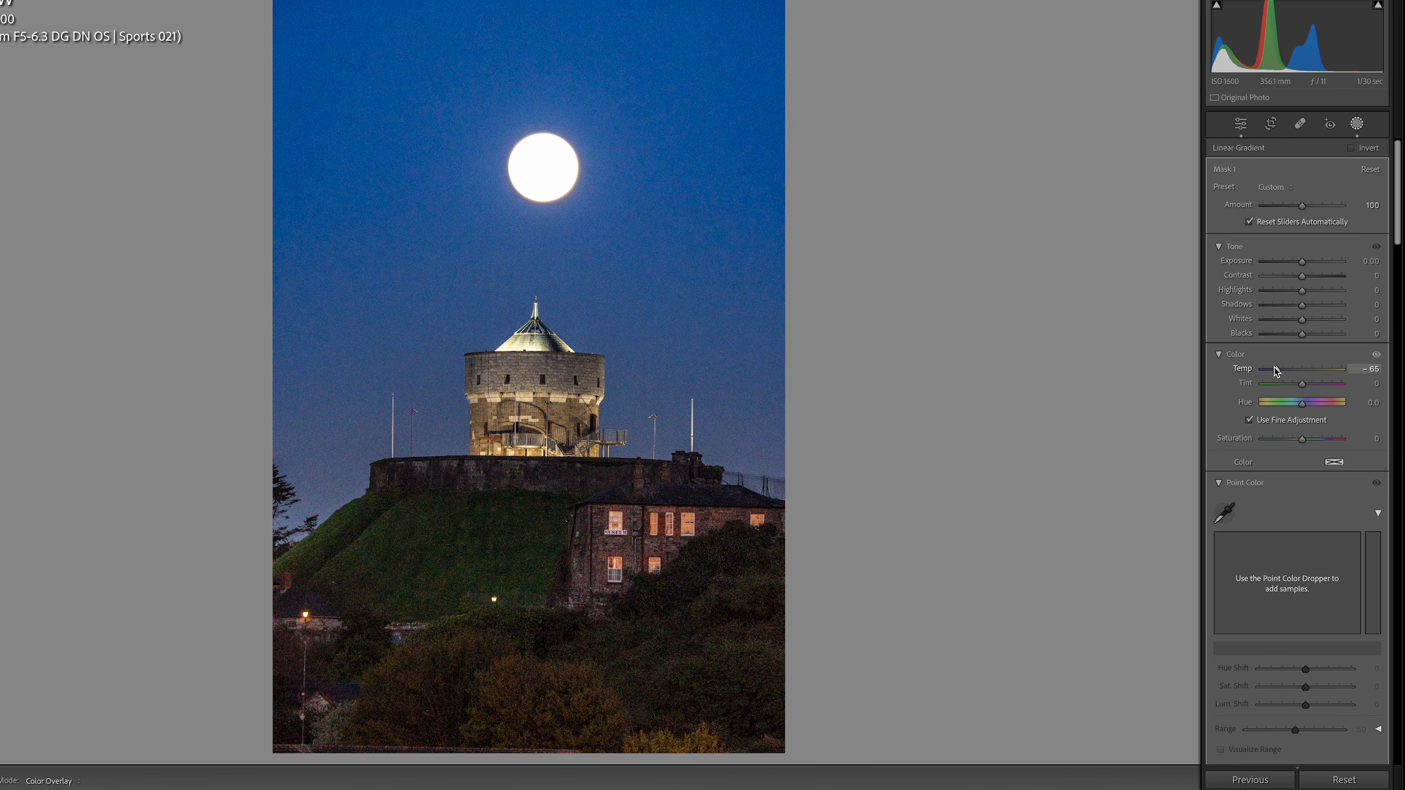
double_click(1276, 371)
key("o")
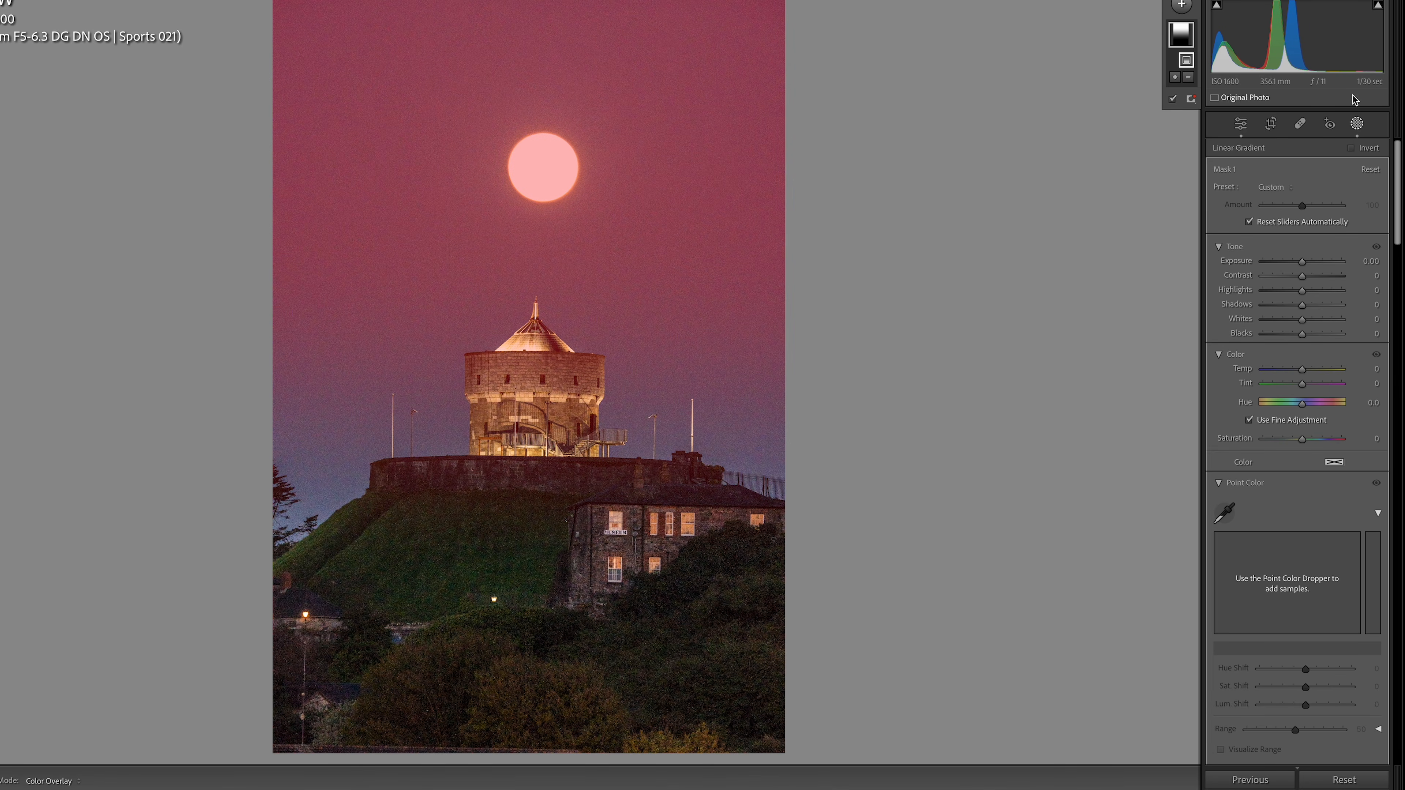
left_click(1356, 125)
Lower the white balance Temp to 5,954 and try two spots on the tower's stonework as the target neutral
left_click(1291, 236)
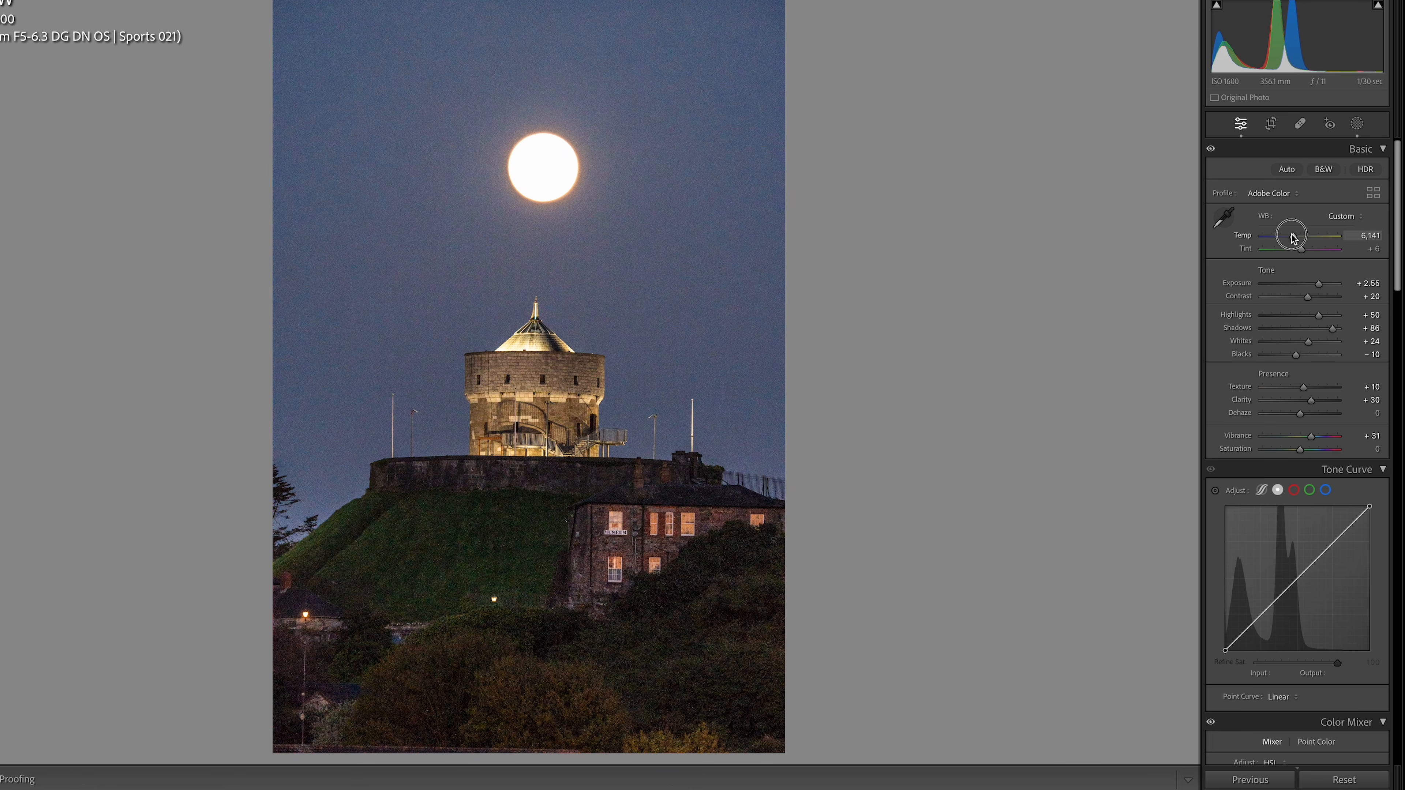
left_click(1224, 216)
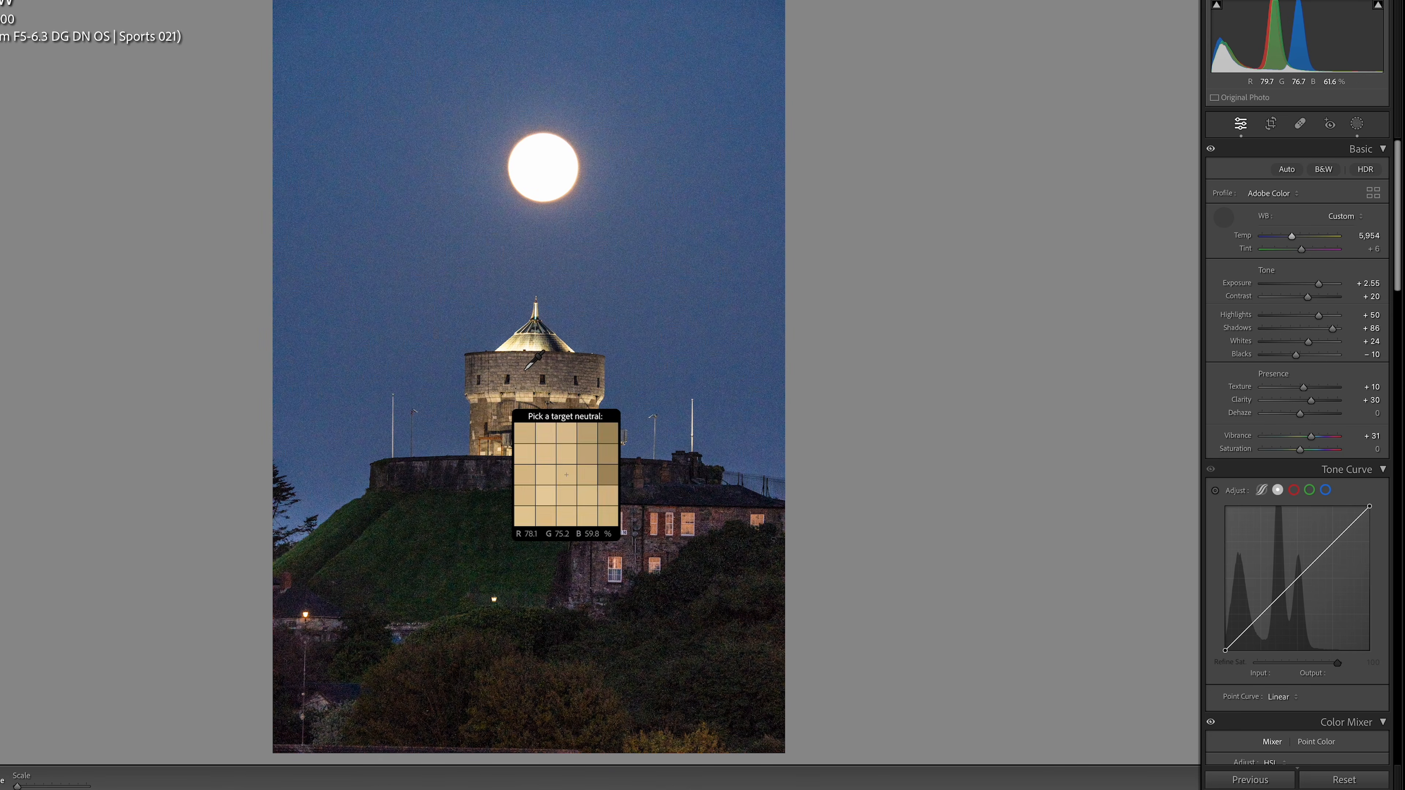
left_click(558, 398)
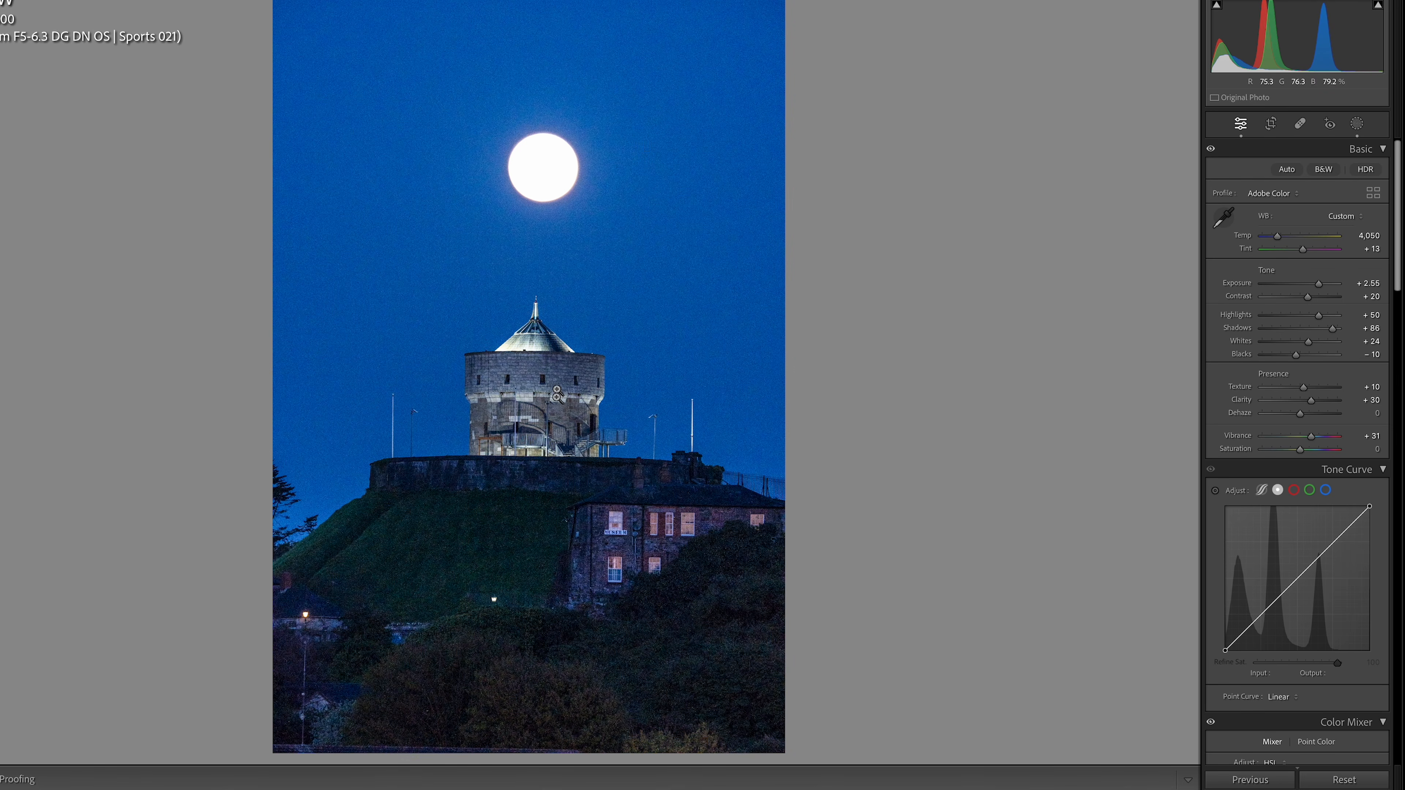
left_click(1217, 217)
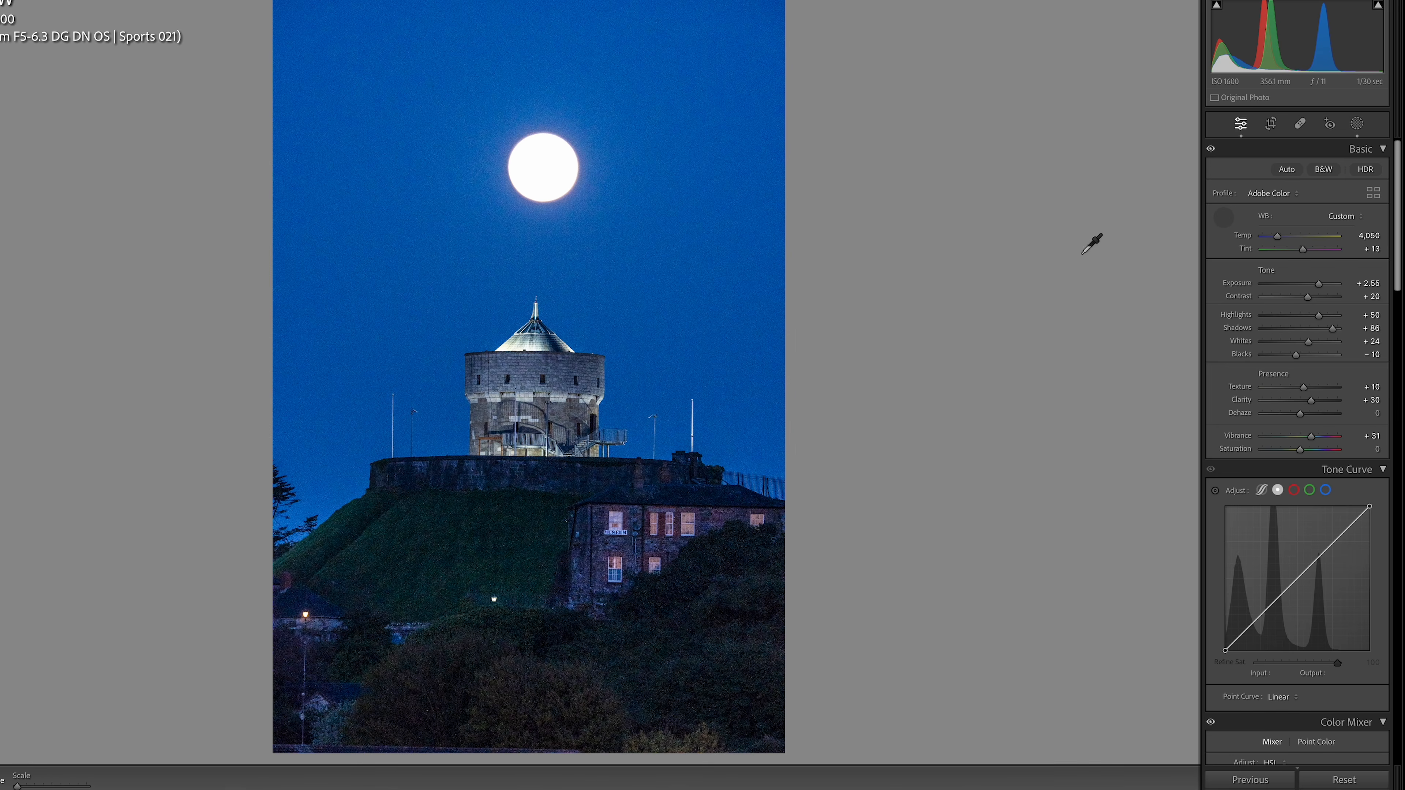
left_click(521, 365)
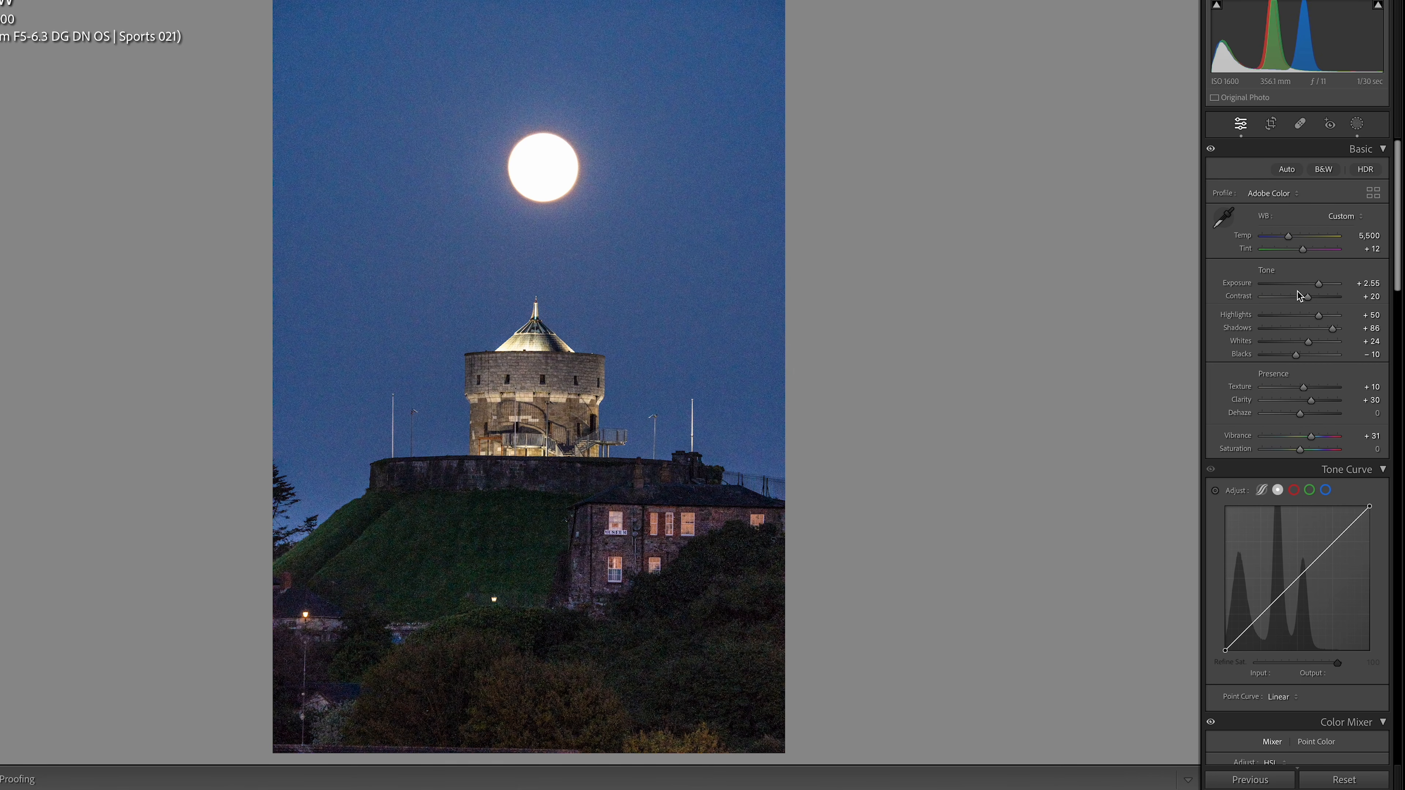
Set the white balance Temp to 5,250 and Tint to +8, and raise Exposure to +2.75
left_click(1377, 236)
key("Return")
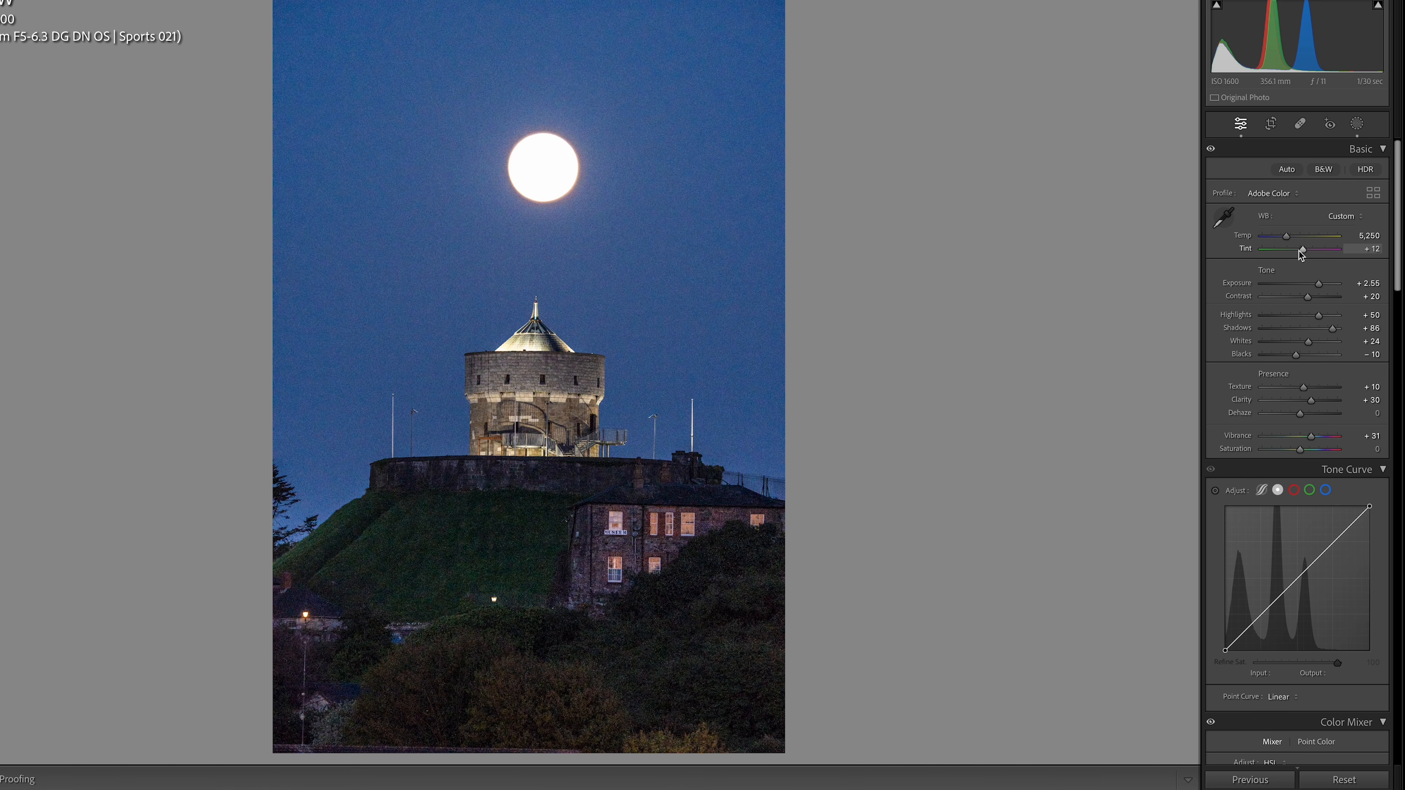
left_click_drag(1304, 250, 1301, 251)
left_click(1367, 253)
key("Return")
left_click_drag(1318, 285, 1321, 289)
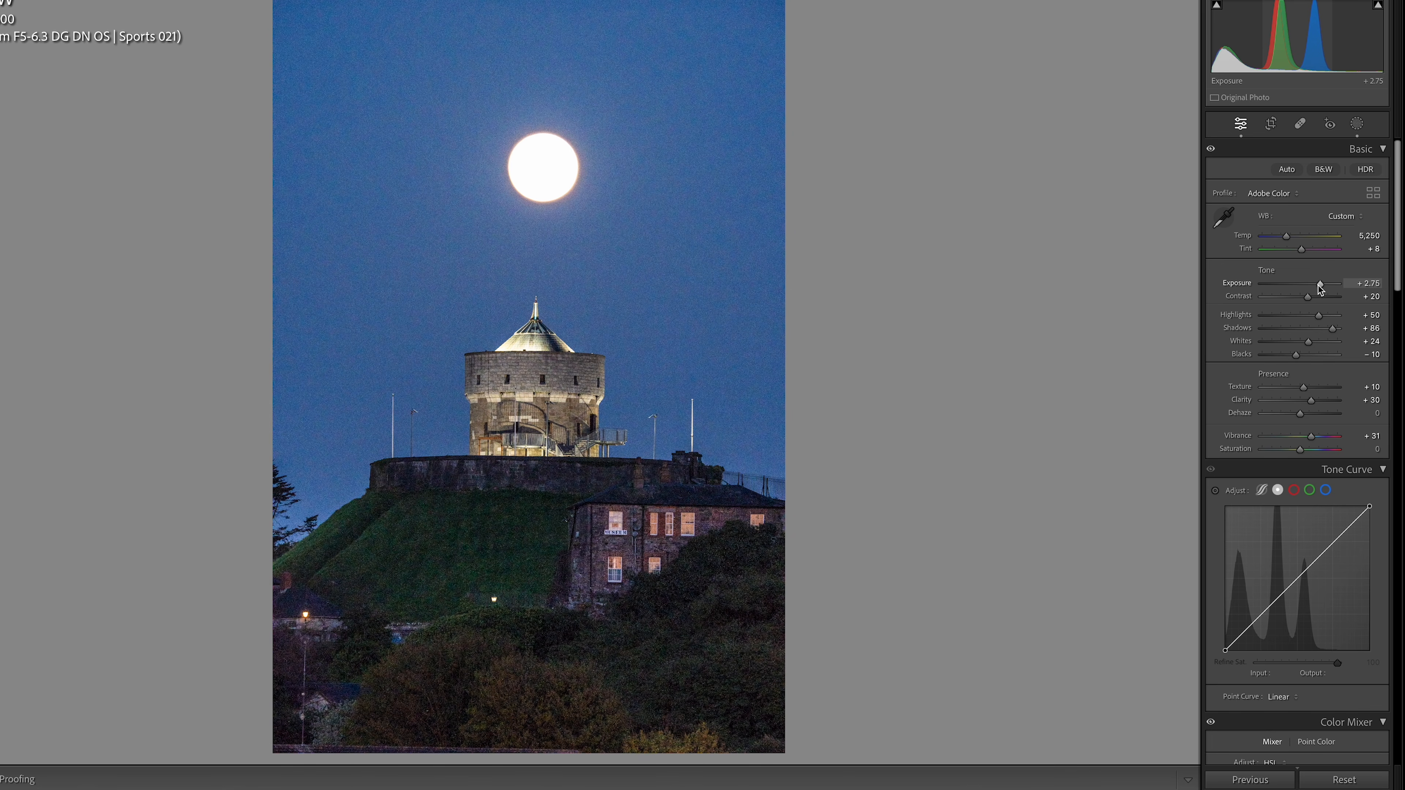
Check the noise up close and run AI Denoise on the photo with an Amount of 50
left_click(670, 406)
left_click_drag(683, 565, 668, 222)
left_click_drag(684, 449, 675, 328)
left_click(723, 409)
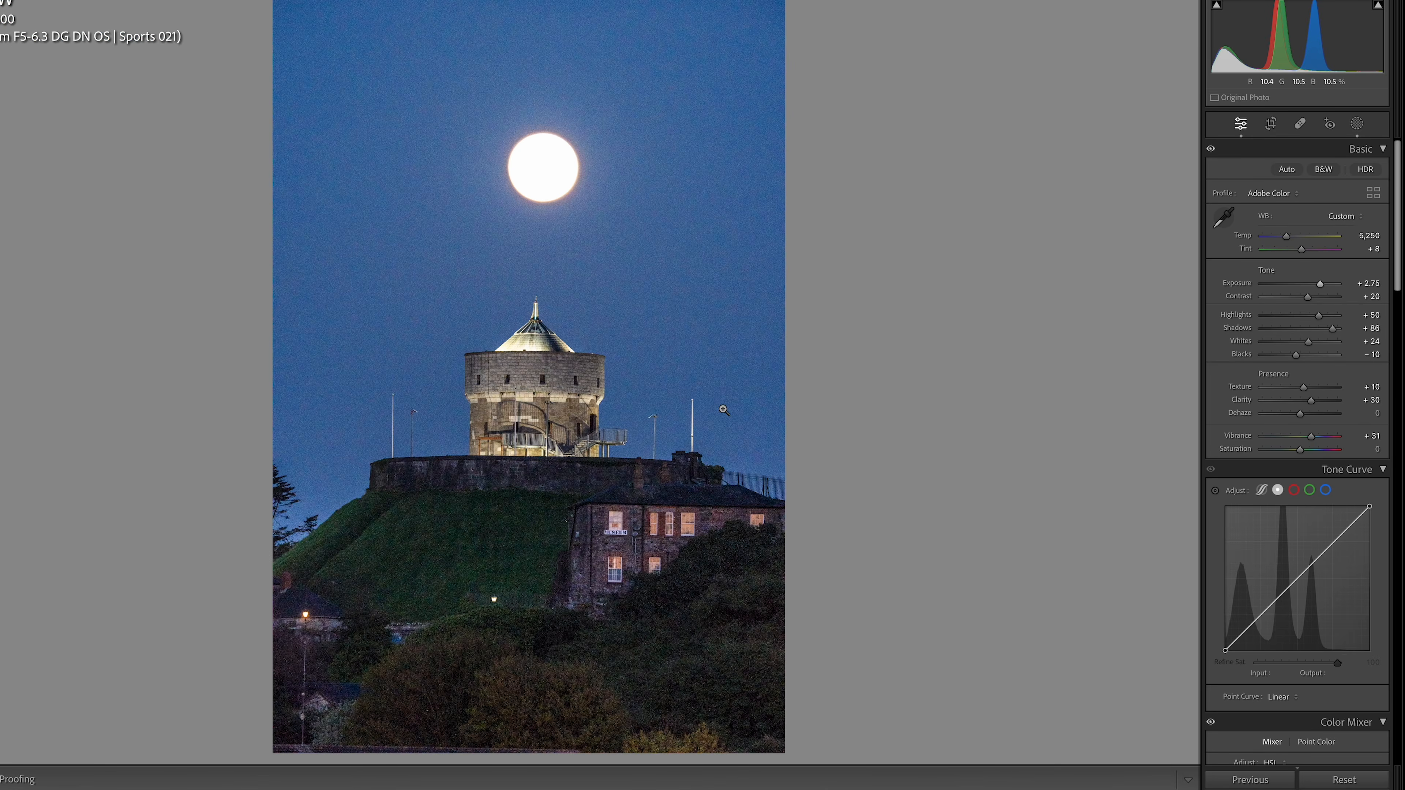
left_click_drag(1398, 230, 1384, 479)
left_click(1252, 475)
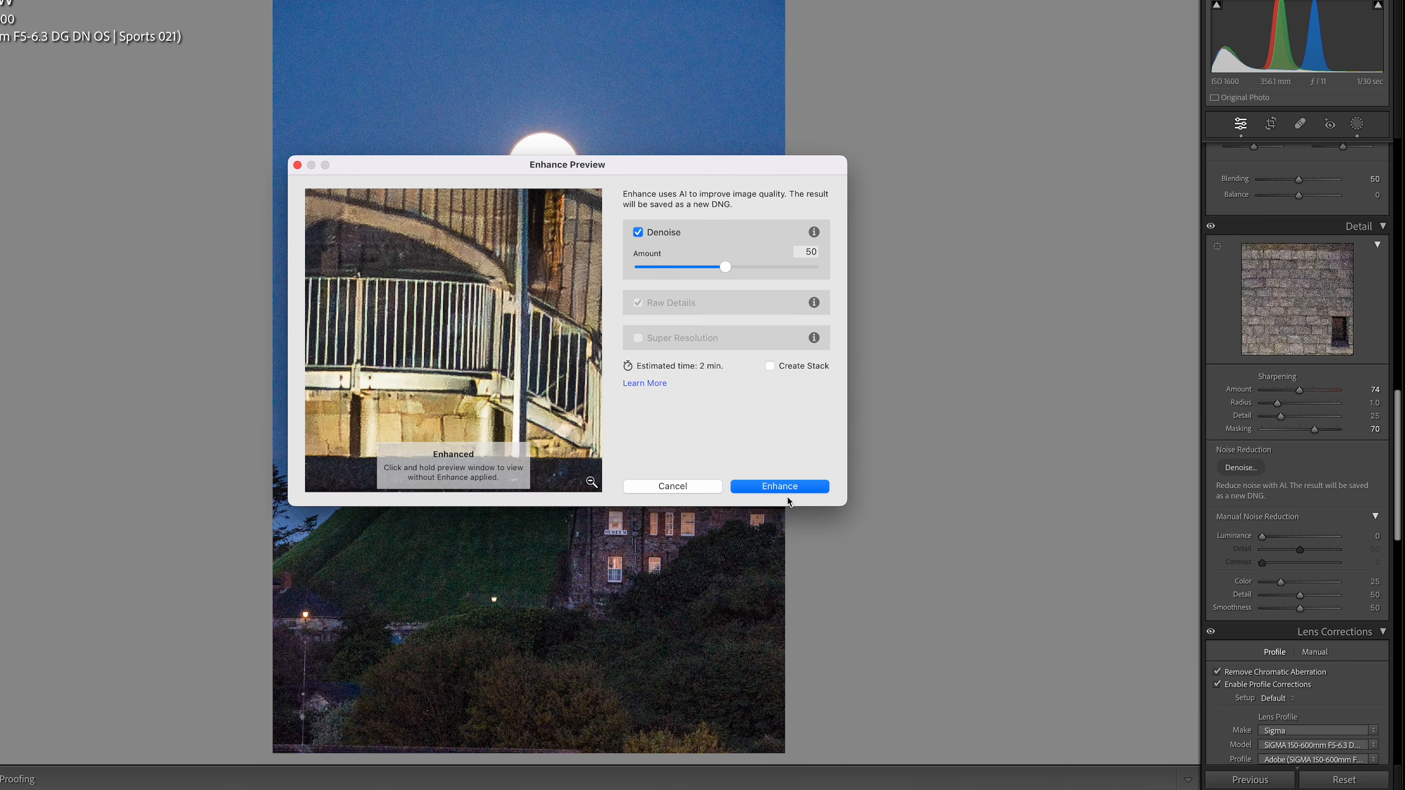
left_click(780, 487)
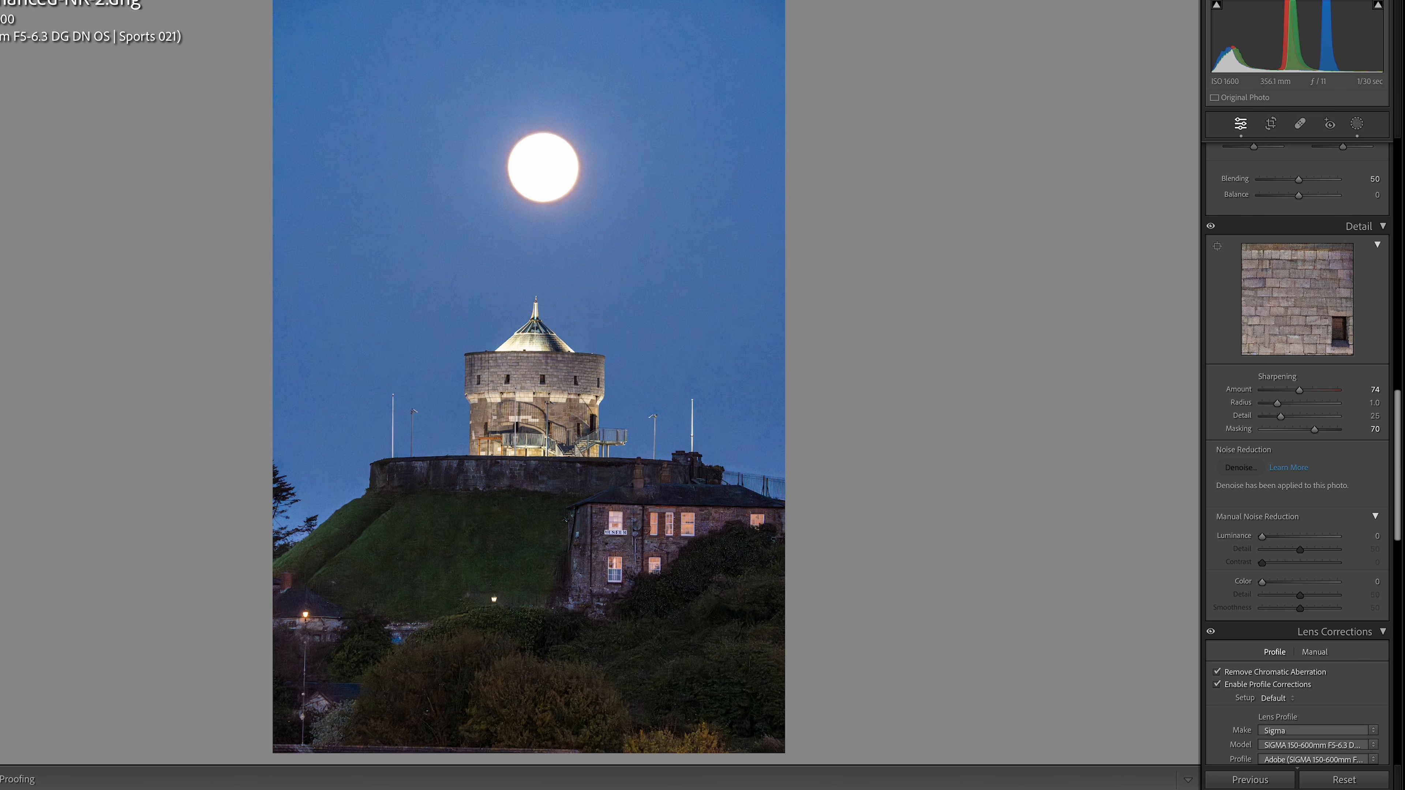
Examine the noise and detail of the denoised photo around the bushes, museum building, hill and tower
left_click(366, 743)
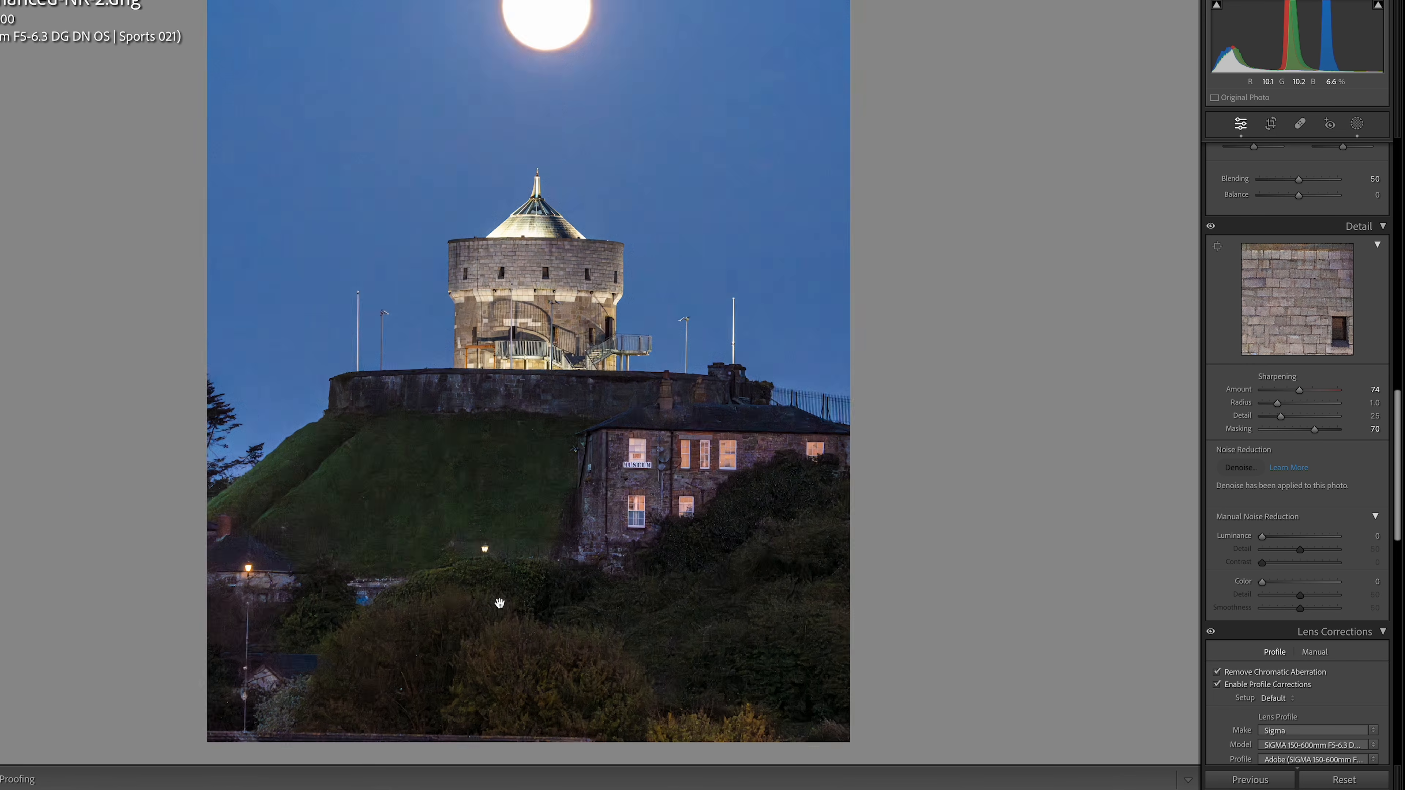
left_click_drag(771, 439, 725, 515)
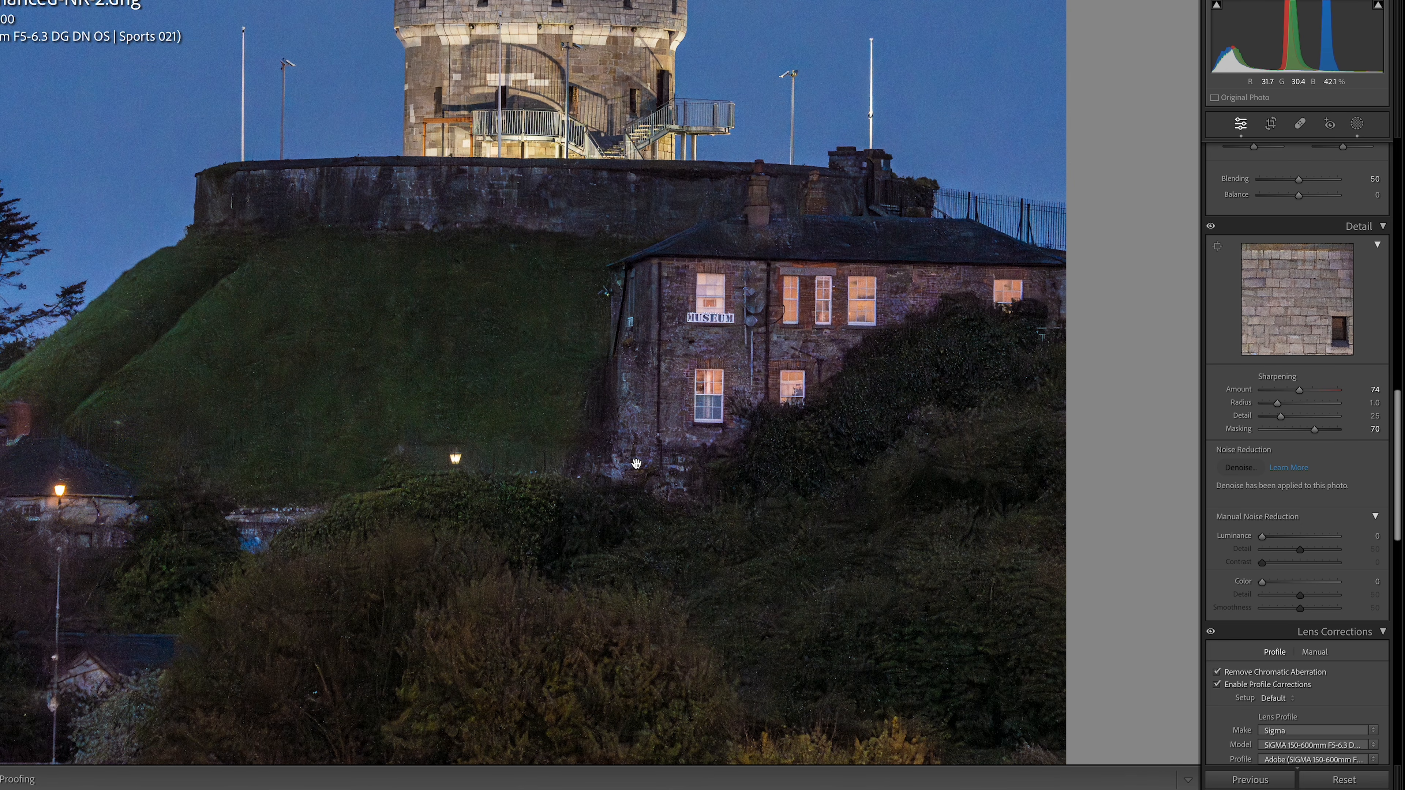
scroll(636, 463, "up", 5)
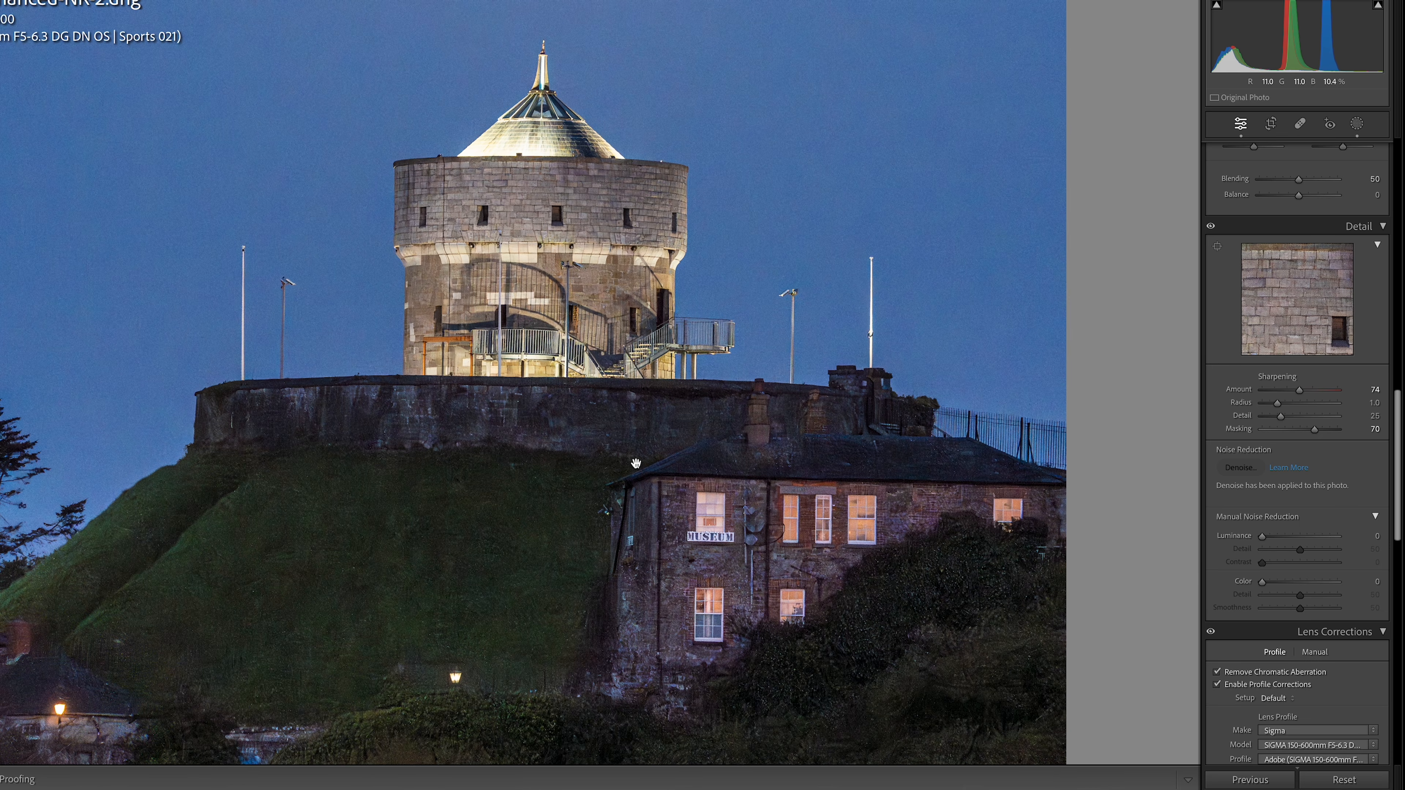
scroll(636, 463, "up", 2)
left_click(1121, 464)
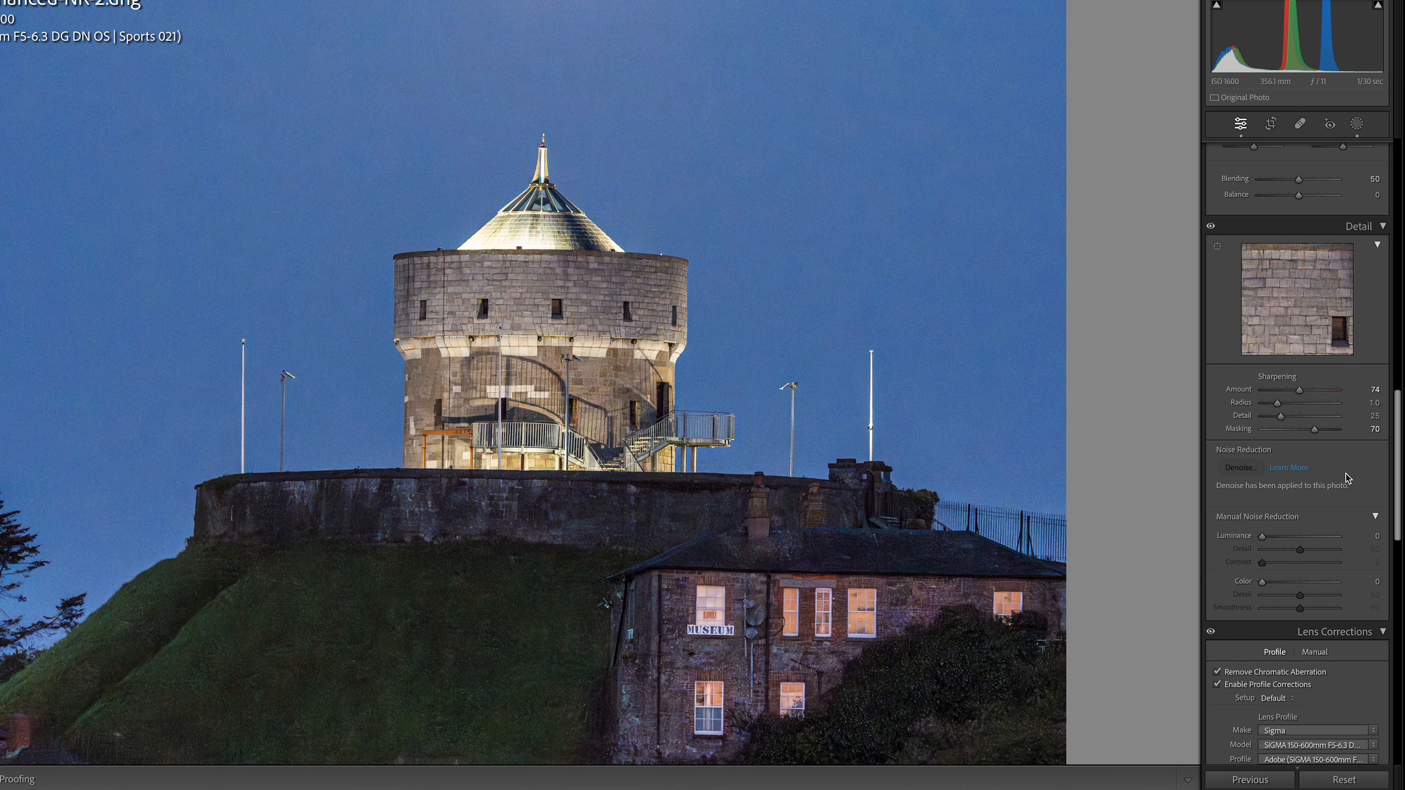
Try a free crop that trims the photo's upper and left edges, and reset it
left_click(1270, 124)
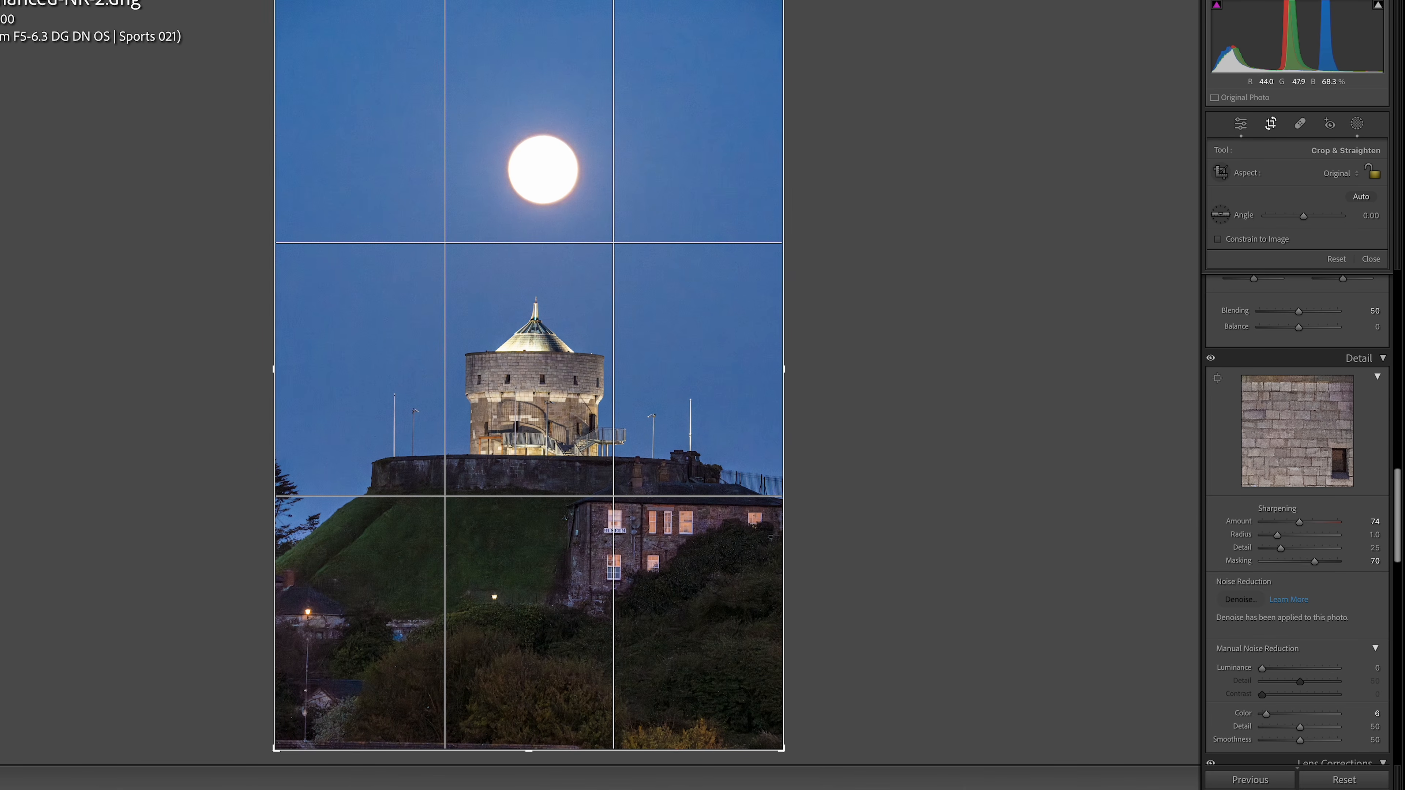
left_click_drag(533, 1, 534, 26)
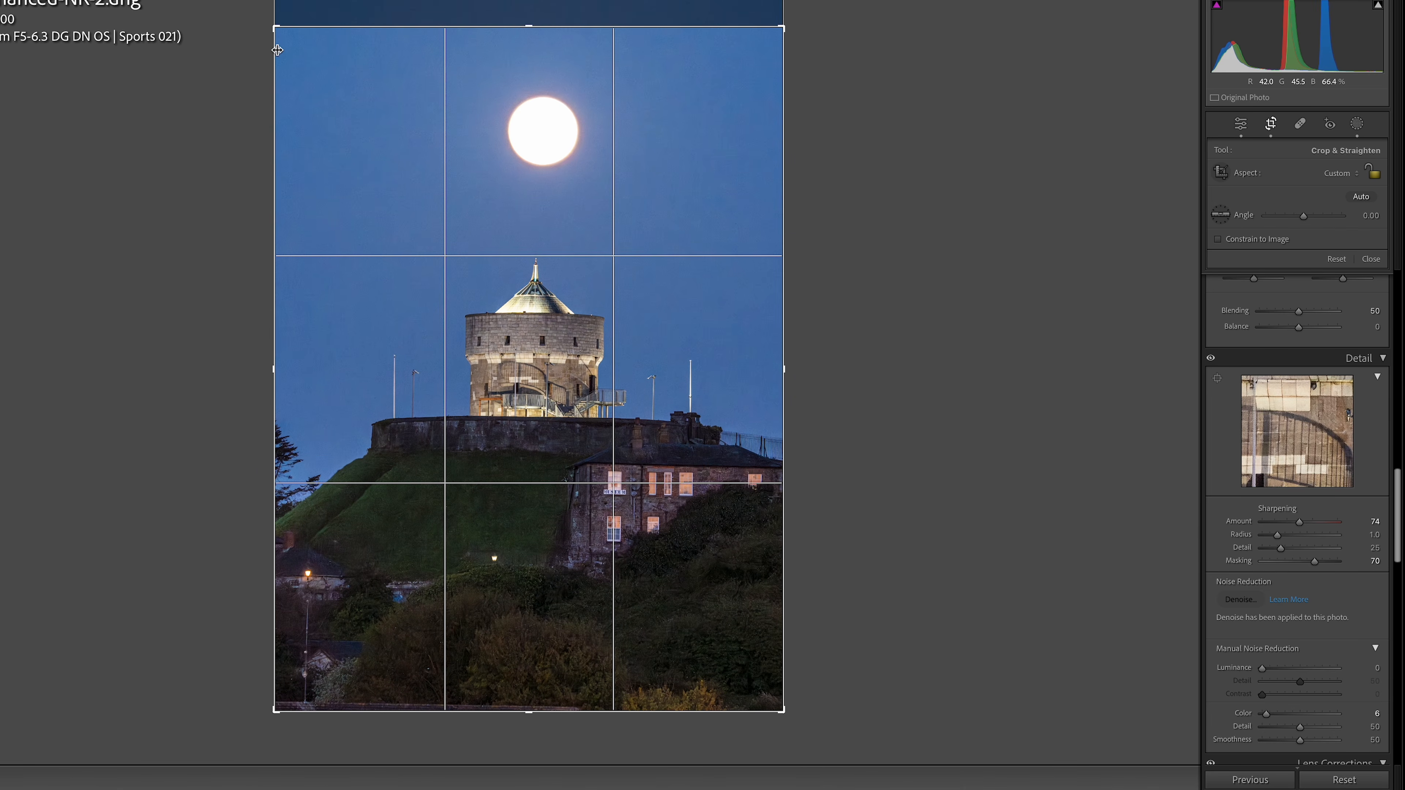
mouse_move(273, 49)
left_mouse_down()
mouse_move(304, 47)
mouse_move(288, 49)
left_mouse_up()
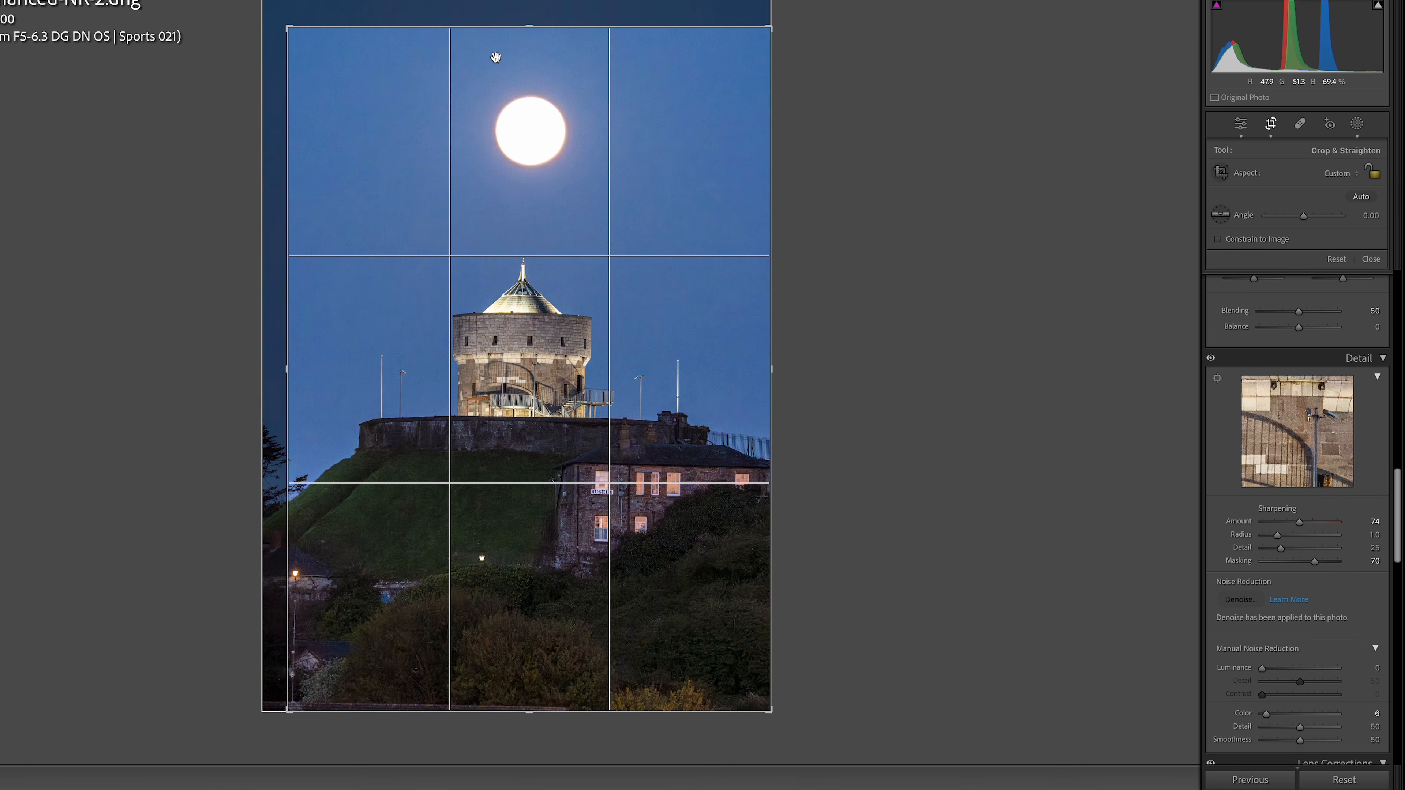
left_click(1345, 258)
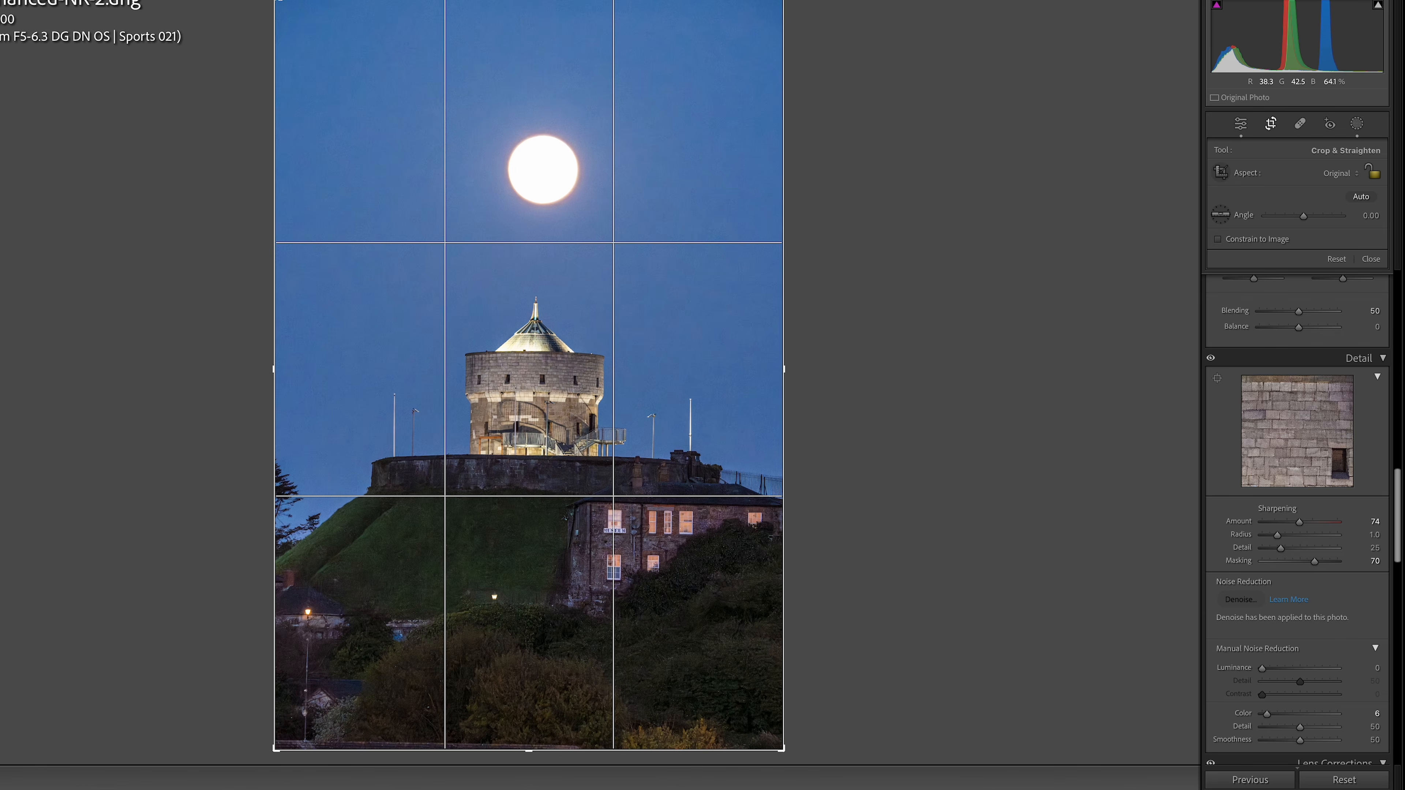
Crop the photo slightly from its upper-left corner in the original aspect ratio and straighten it by -0.26
left_click_drag(275, 0, 271, 4)
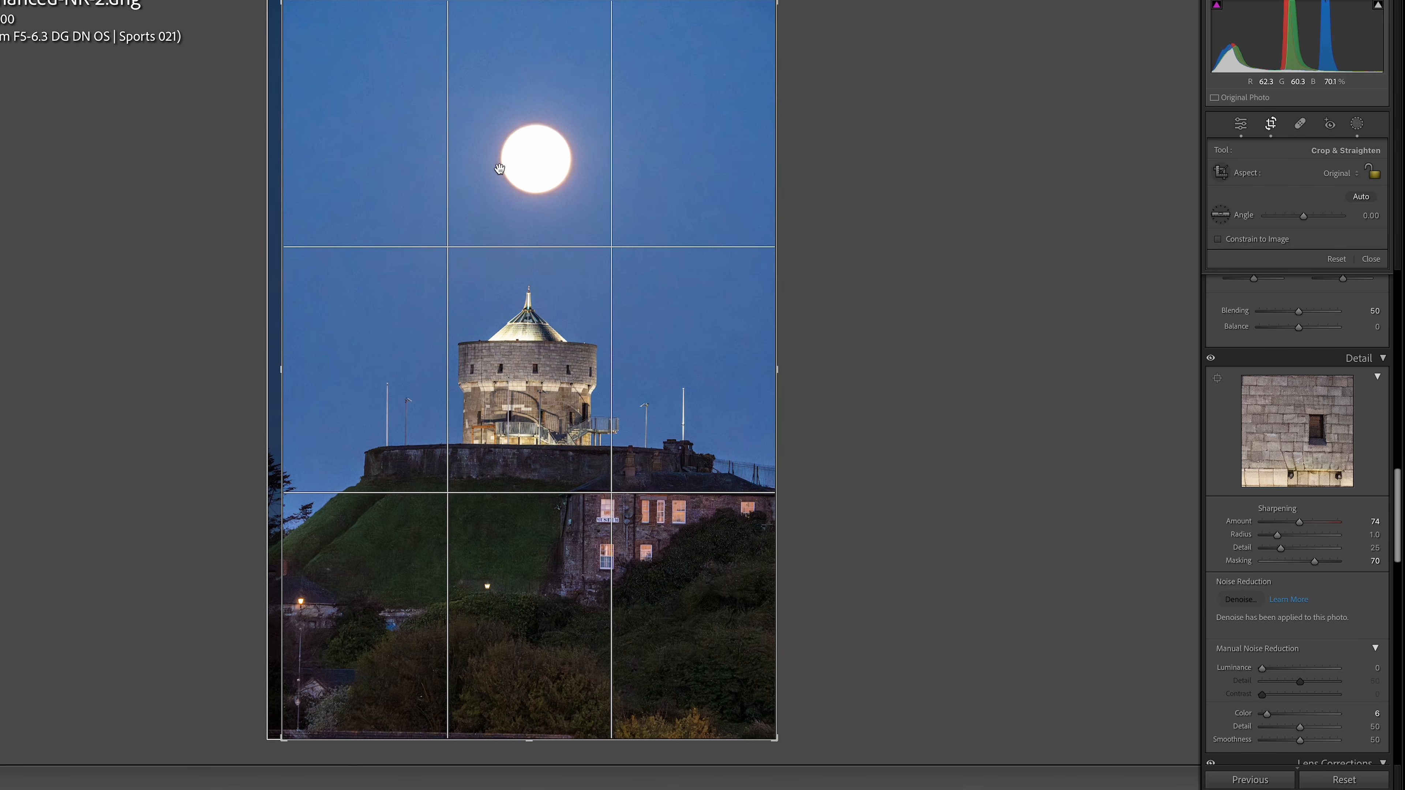
key("Return")
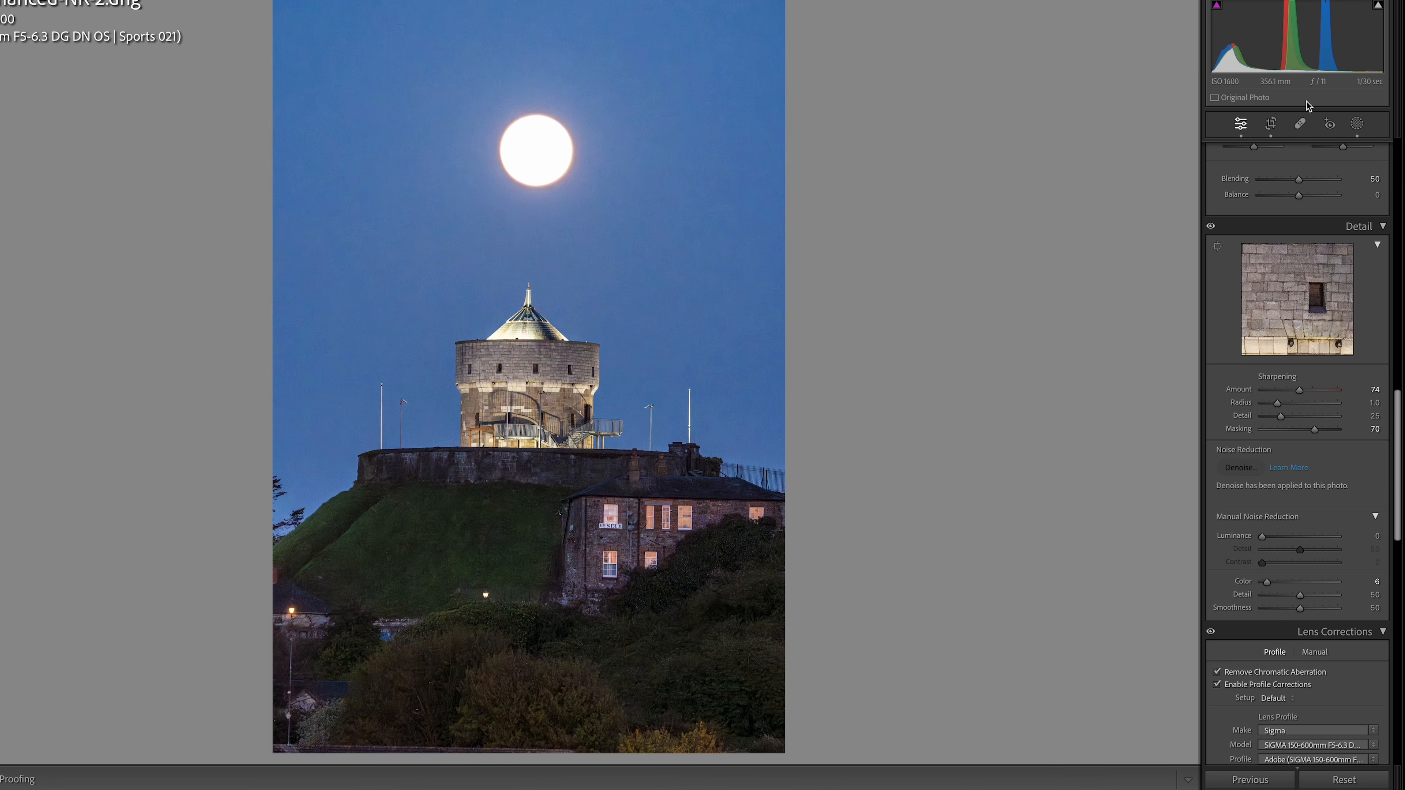
left_click(1271, 124)
left_click_drag(813, 439, 817, 438)
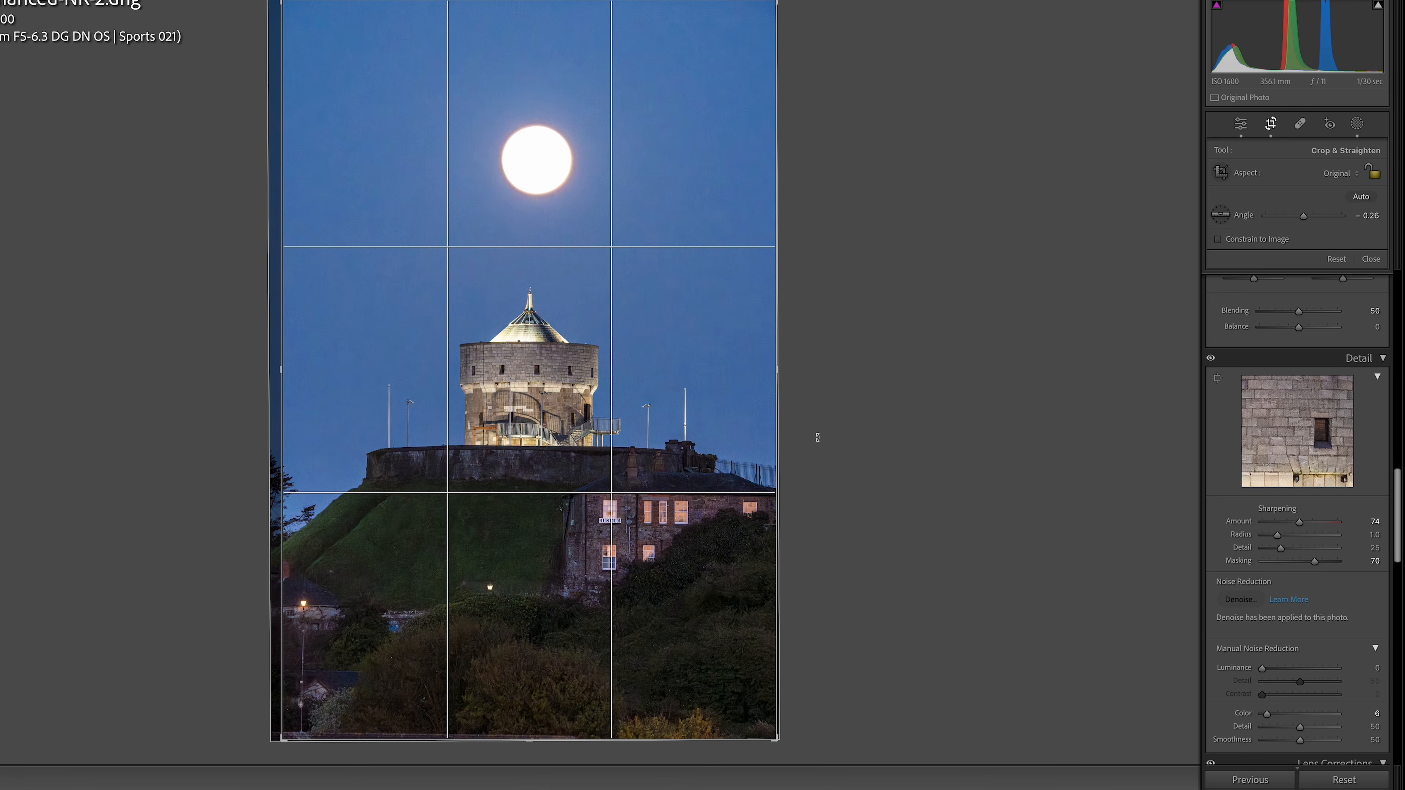
key("Return")
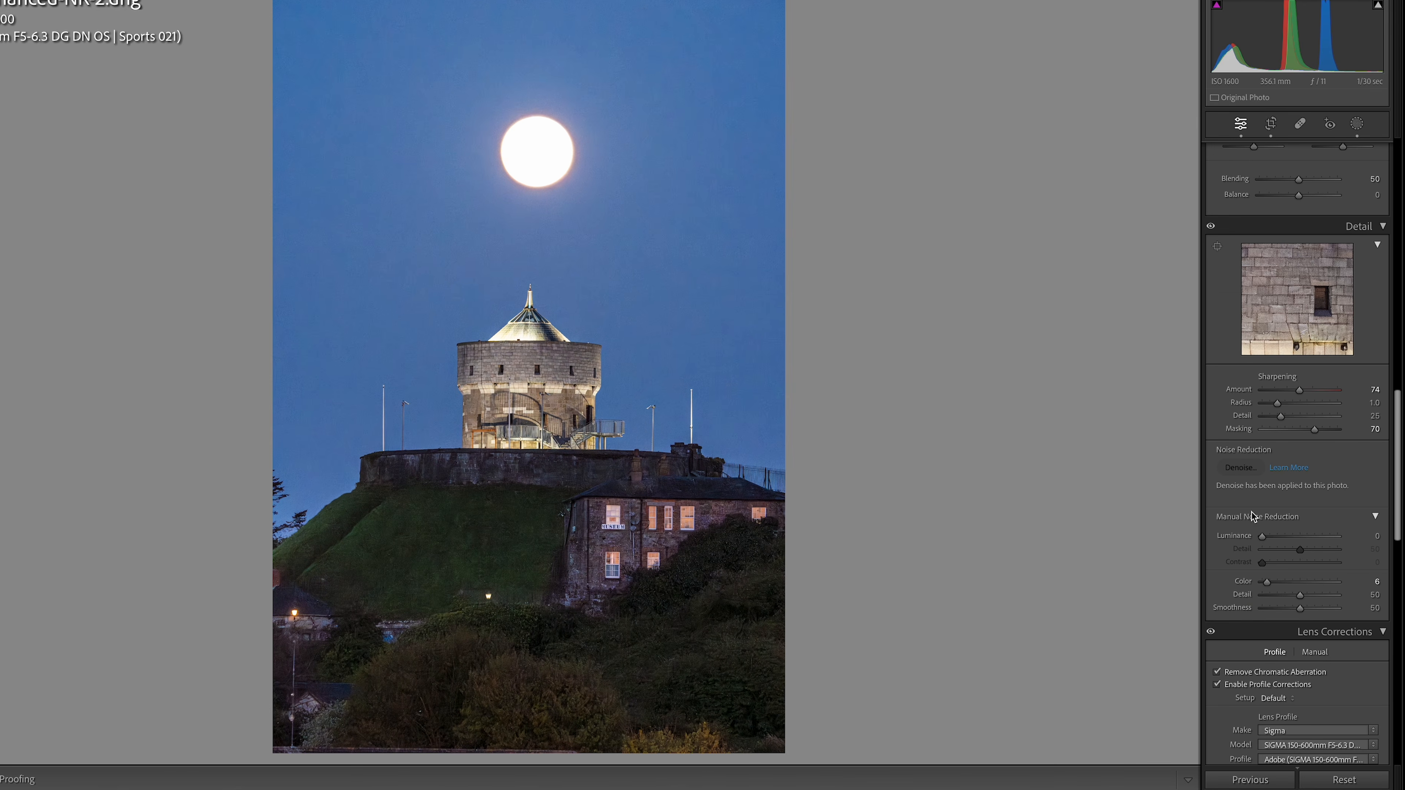
Reduce Highlights to +38 and Shadows to +66 on the denoised photo
scroll(1252, 516, "up", 10)
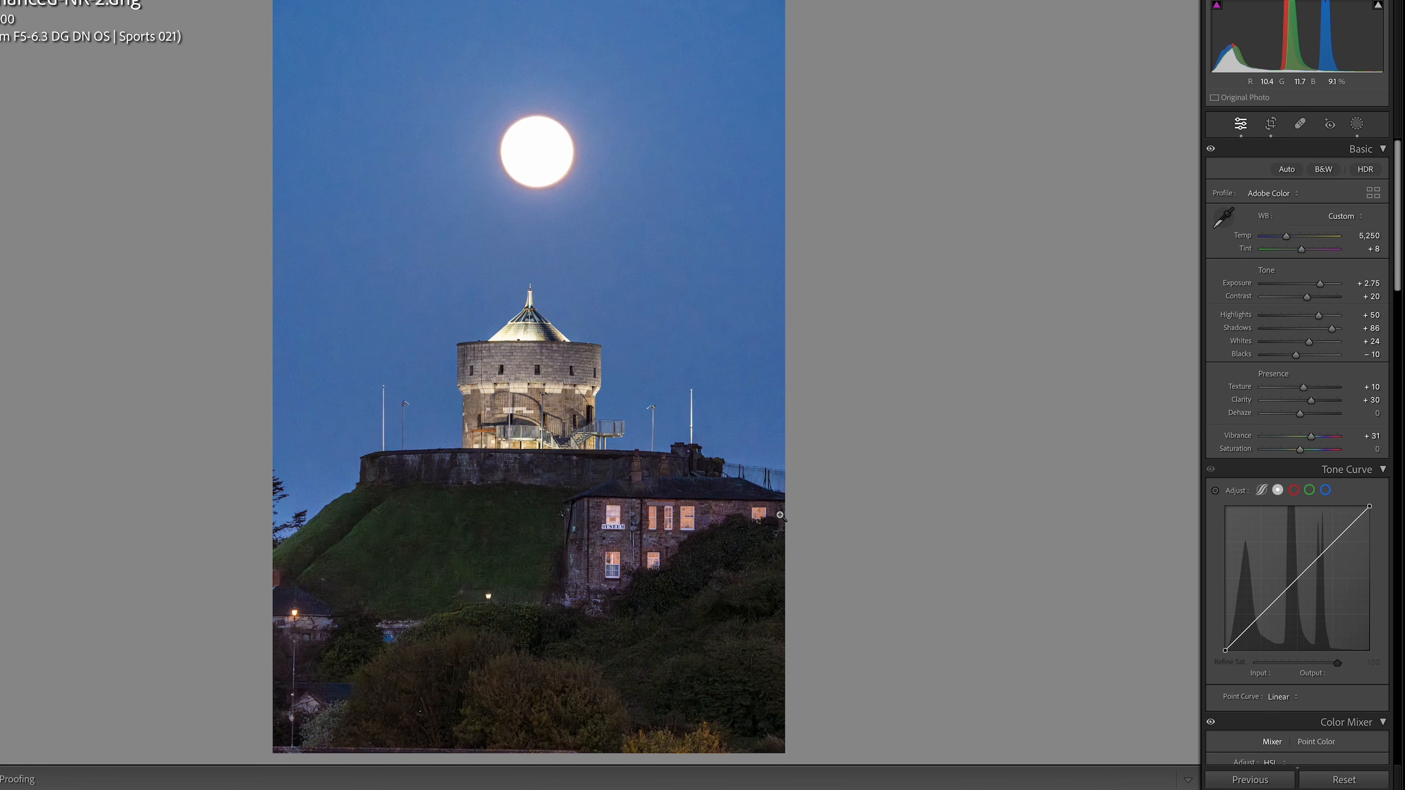
left_click_drag(1333, 333, 1314, 316)
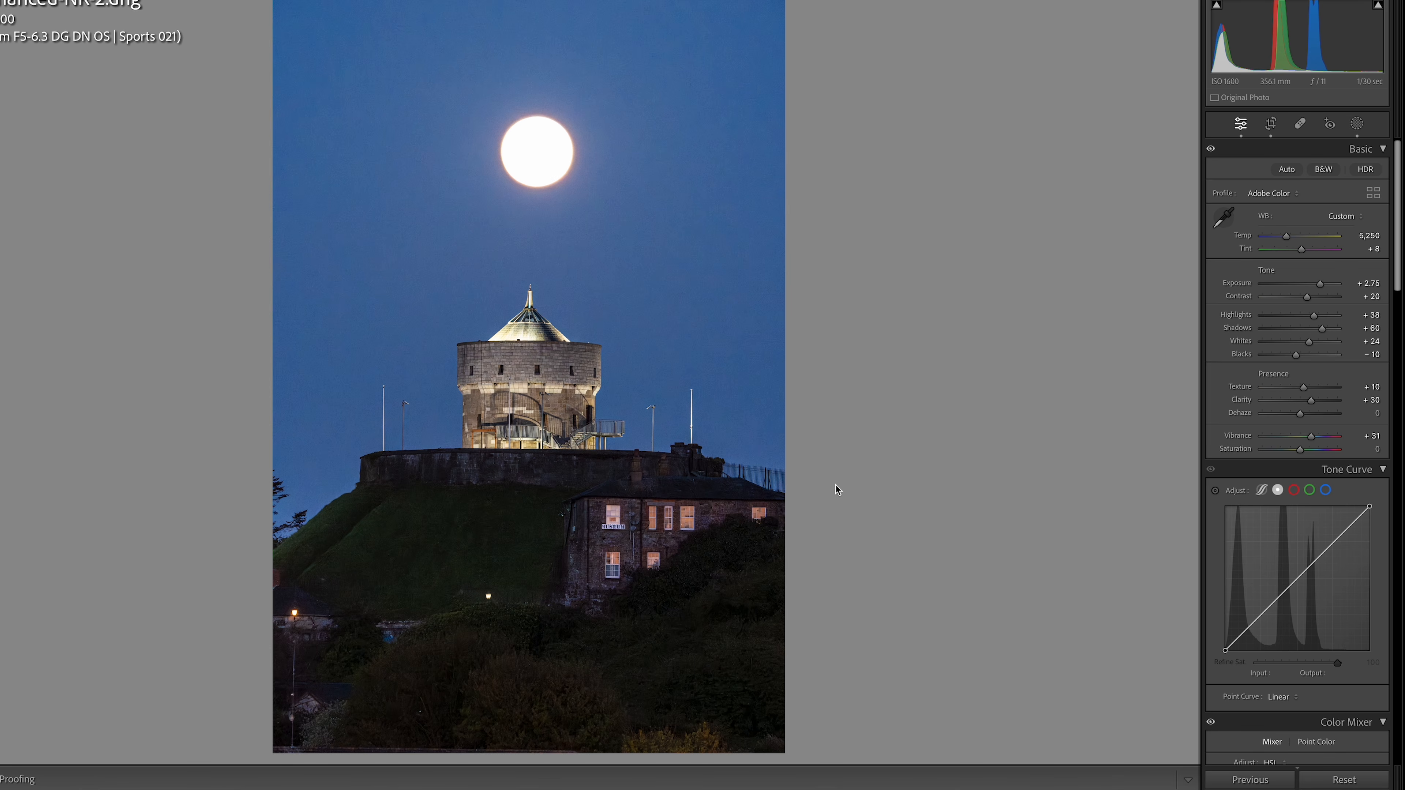
left_click_drag(1321, 329, 1327, 332)
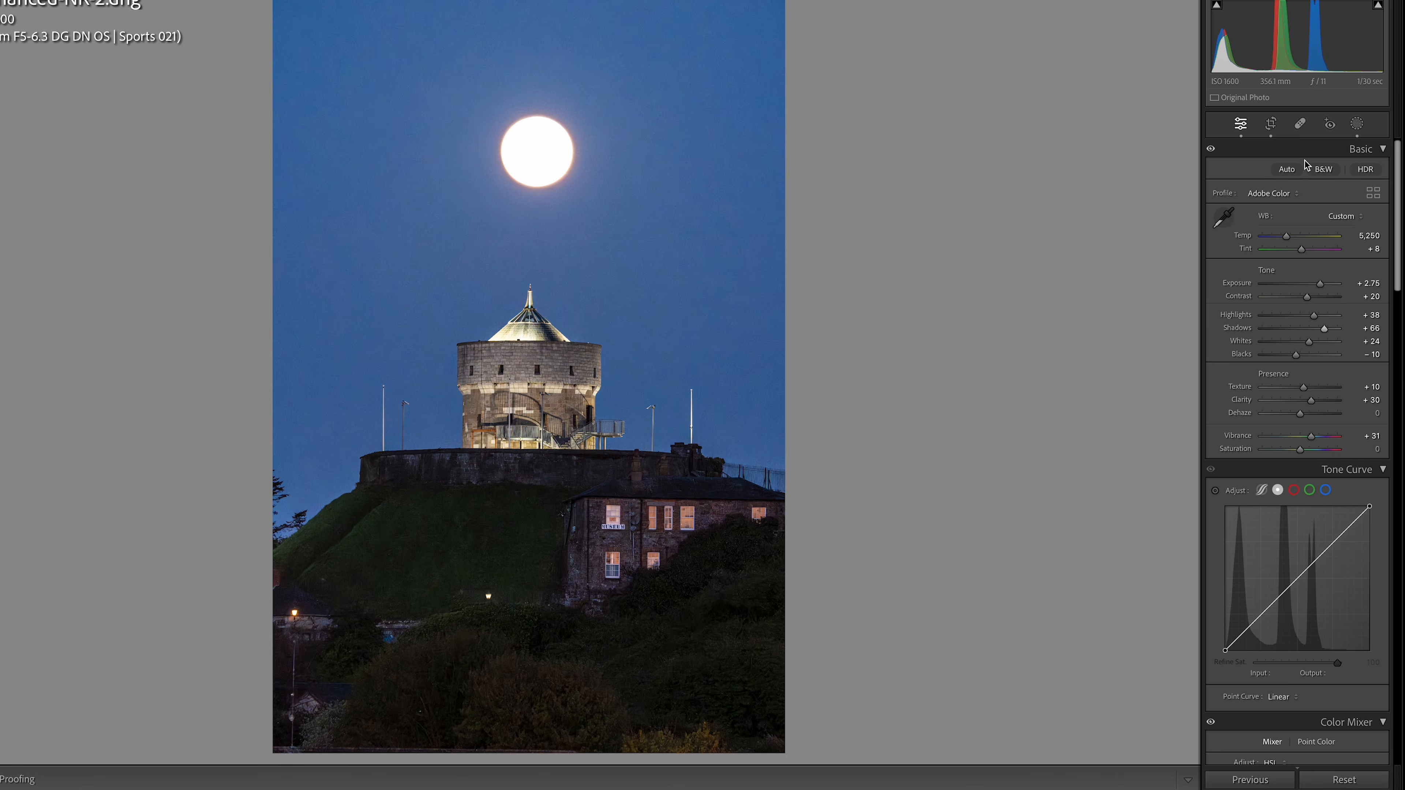
Remove the existing linear gradient and create a Select Sky mask for the photo
left_click(1356, 123)
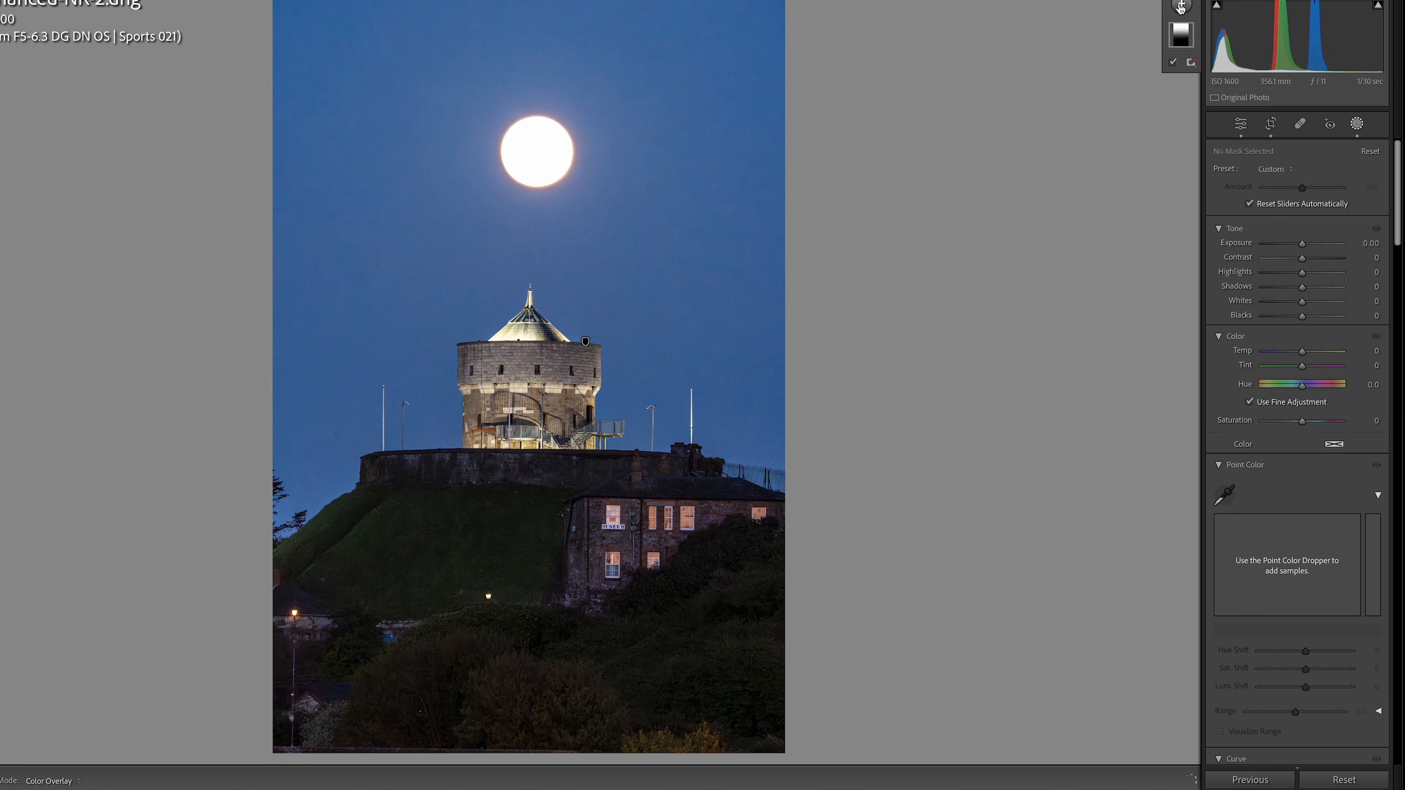
left_click(1182, 40)
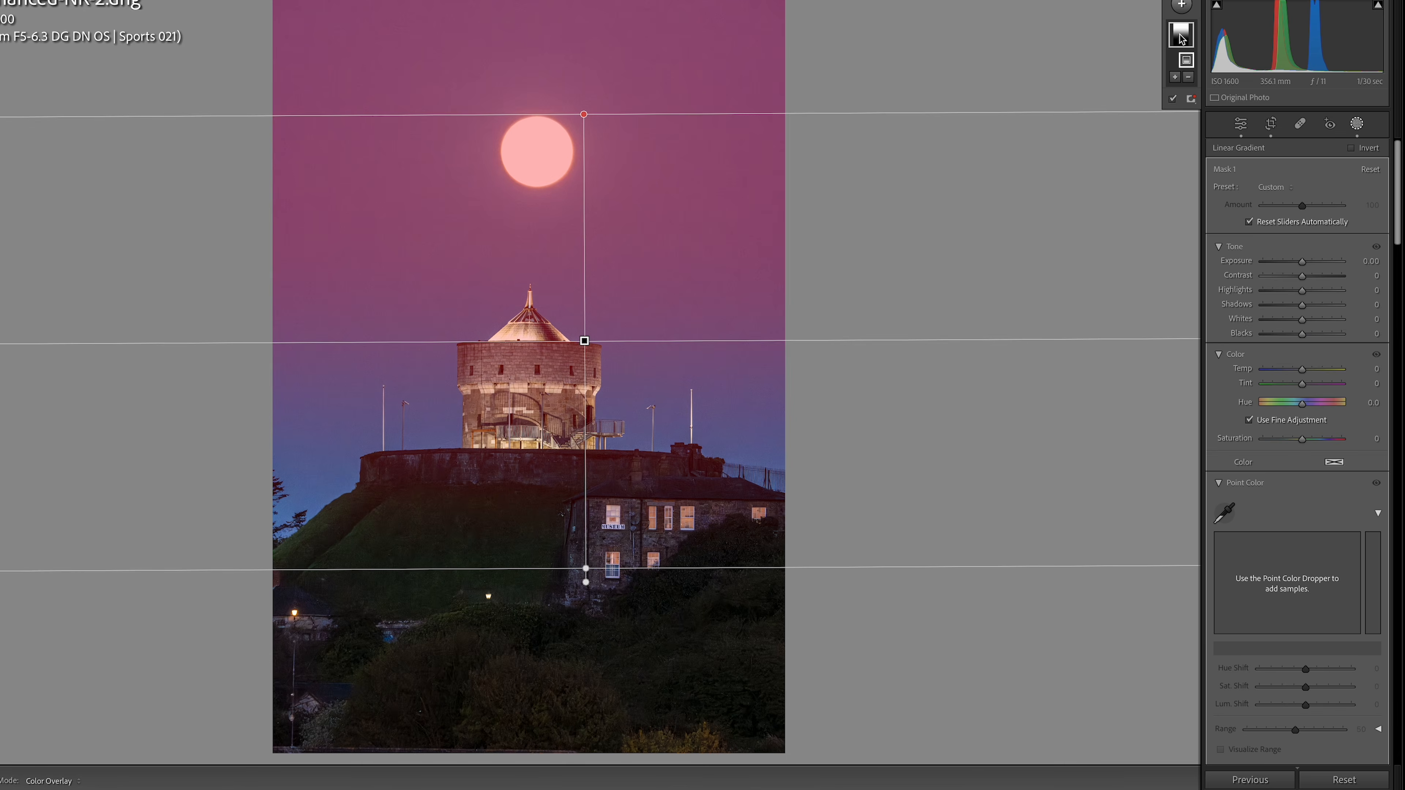
left_click(1182, 39)
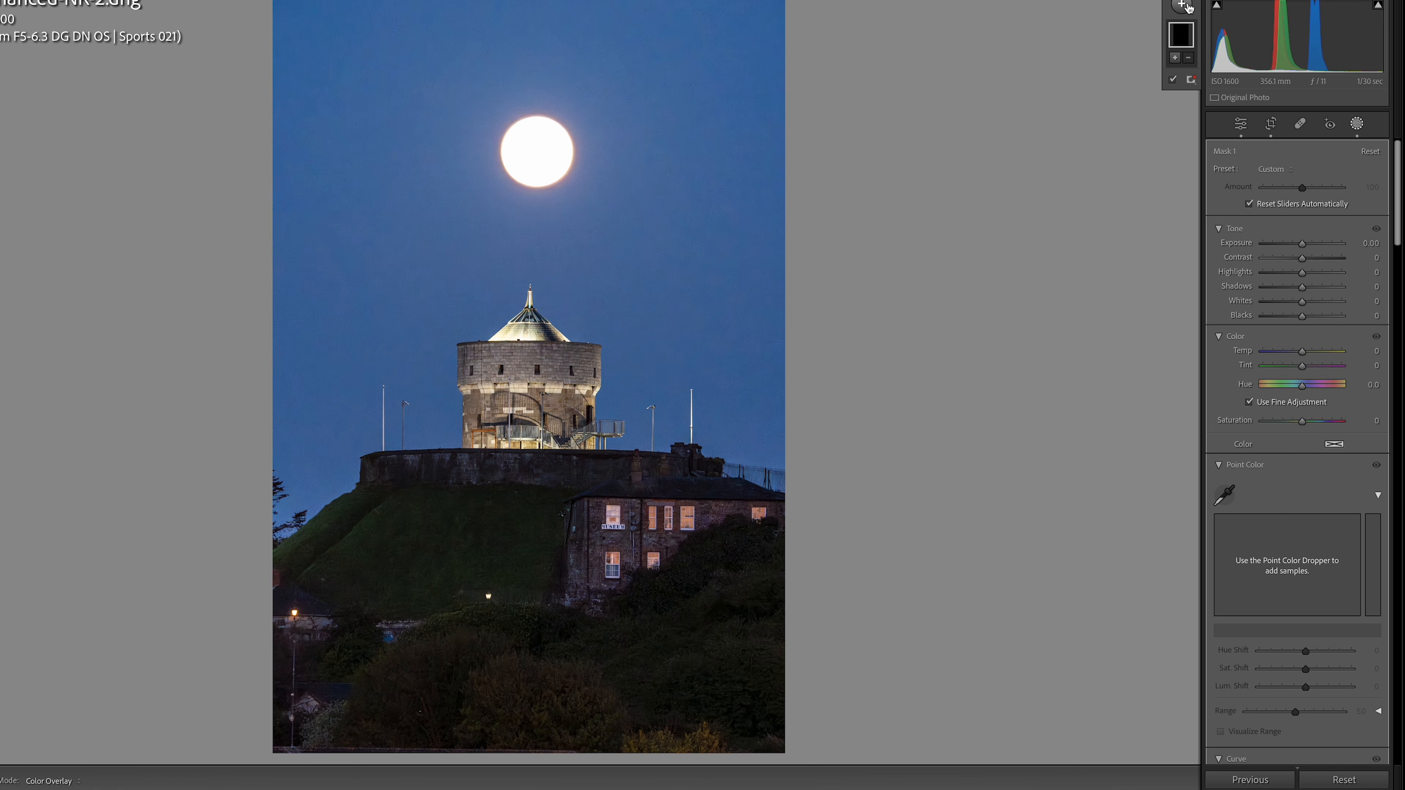
left_click(1186, 8)
left_click(1201, 48)
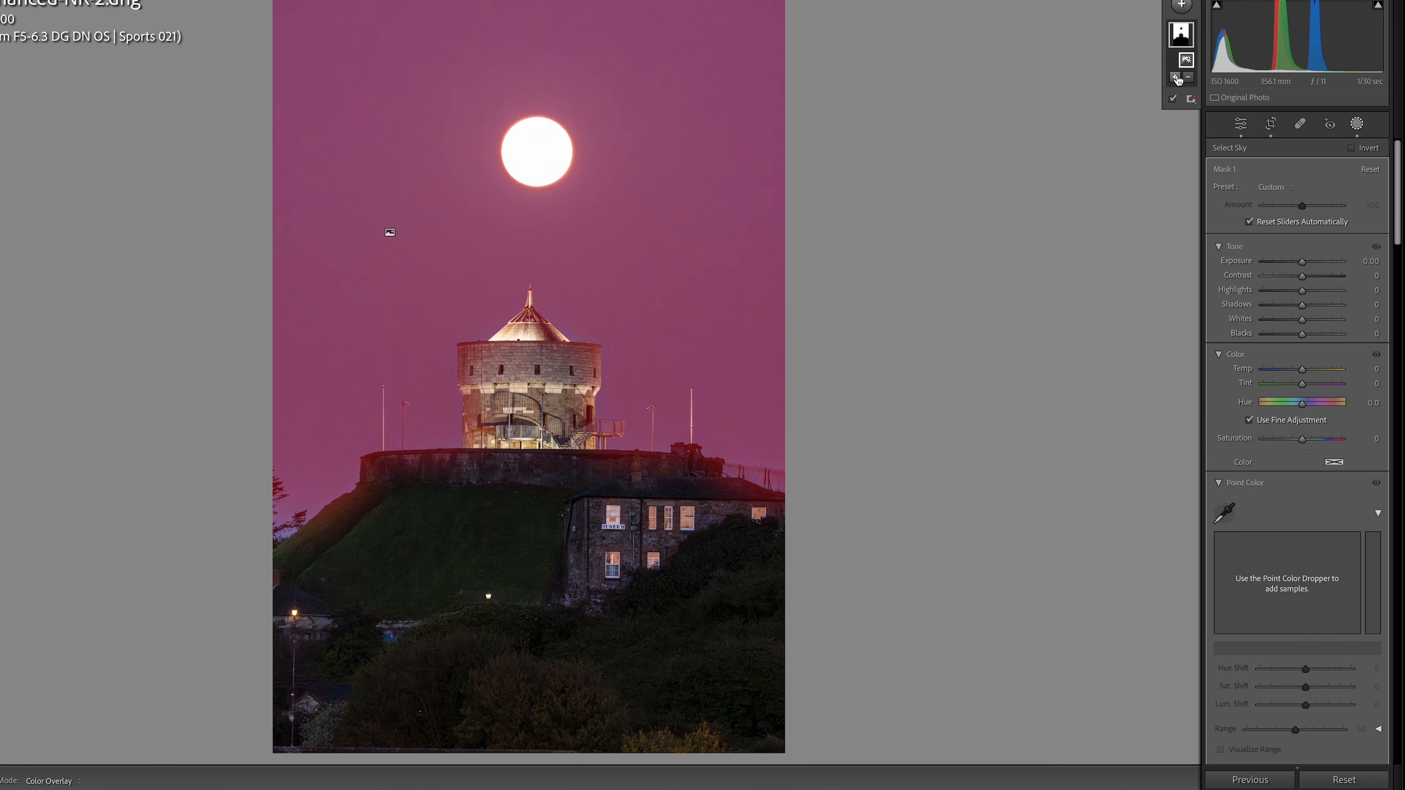
Subtract the grassy hill, stone wall and museum building from the sky mask with an Objects selection
left_click(1188, 77)
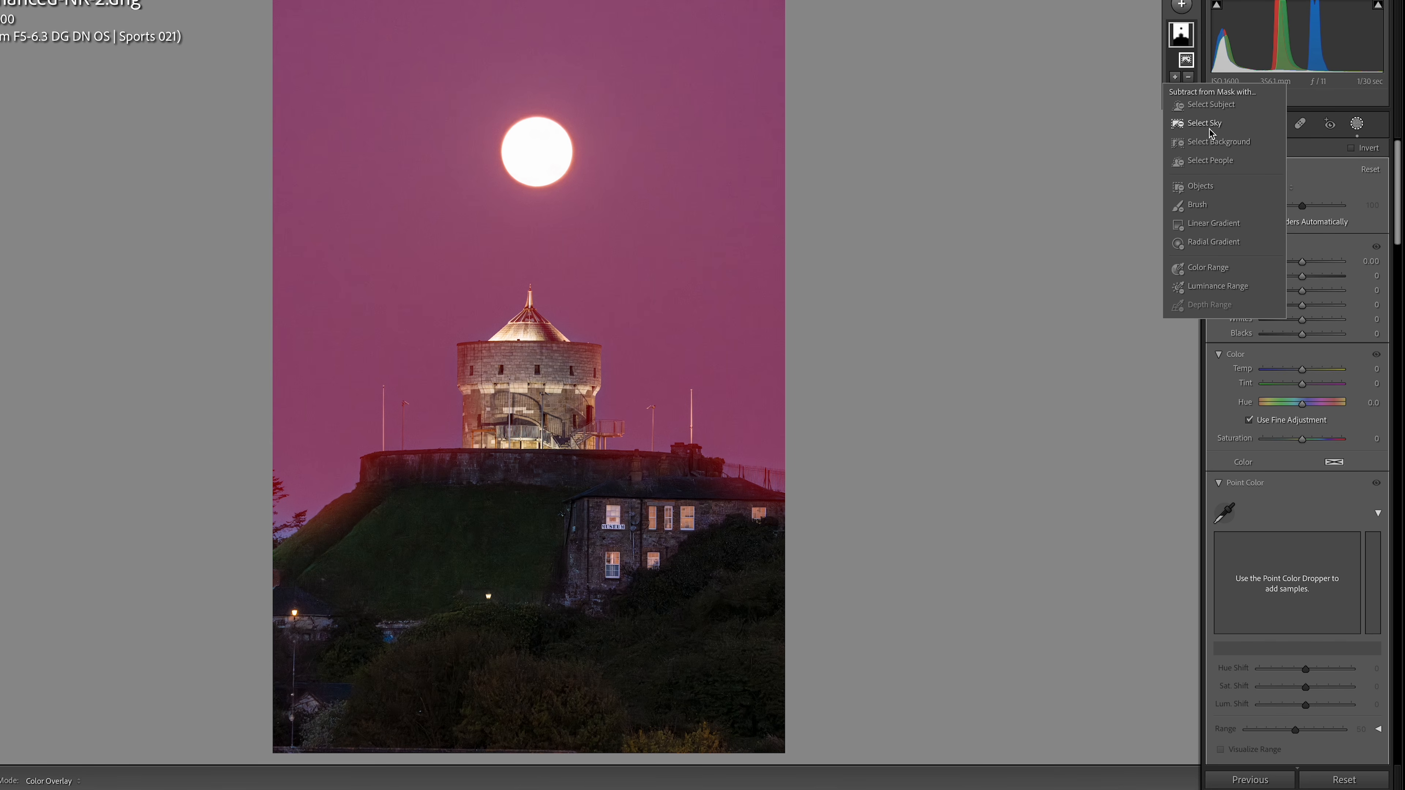
left_click(1210, 187)
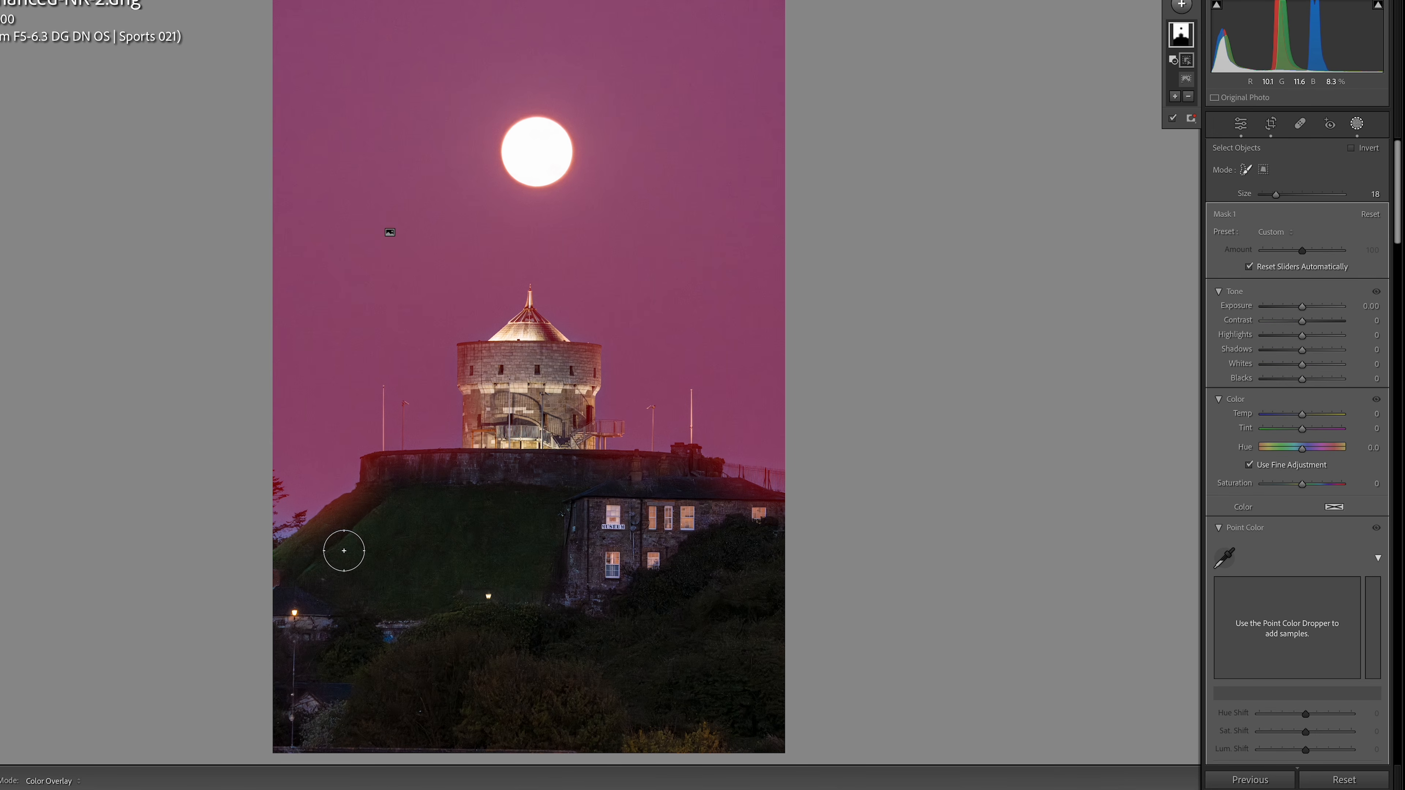
mouse_move(308, 552)
left_mouse_down()
mouse_move(367, 511)
mouse_move(383, 478)
mouse_move(438, 474)
mouse_move(697, 474)
mouse_move(777, 504)
left_mouse_up()
mouse_move(573, 491)
left_mouse_down()
mouse_move(392, 524)
mouse_move(470, 539)
mouse_move(768, 533)
mouse_move(441, 531)
mouse_move(574, 528)
left_mouse_up()
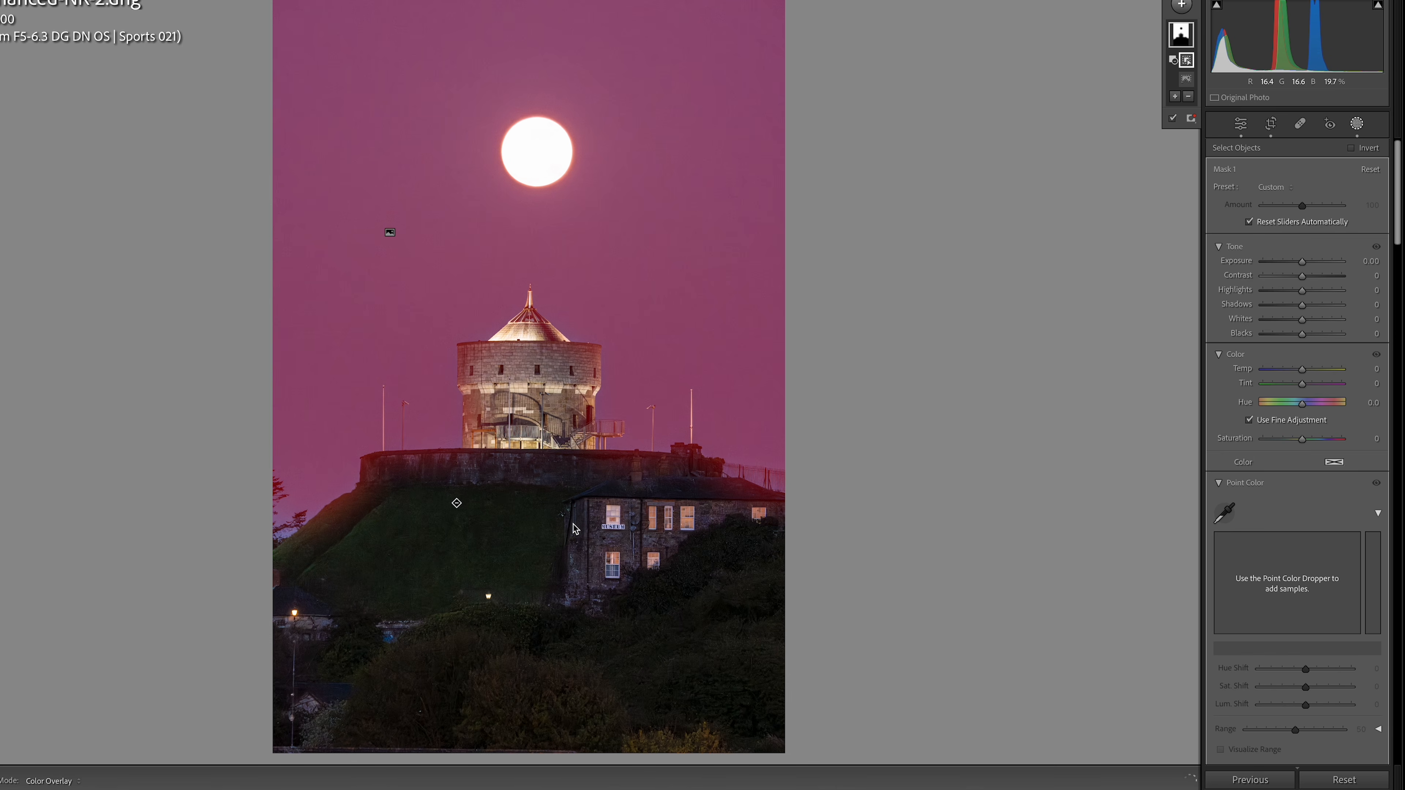
mouse_move(457, 506)
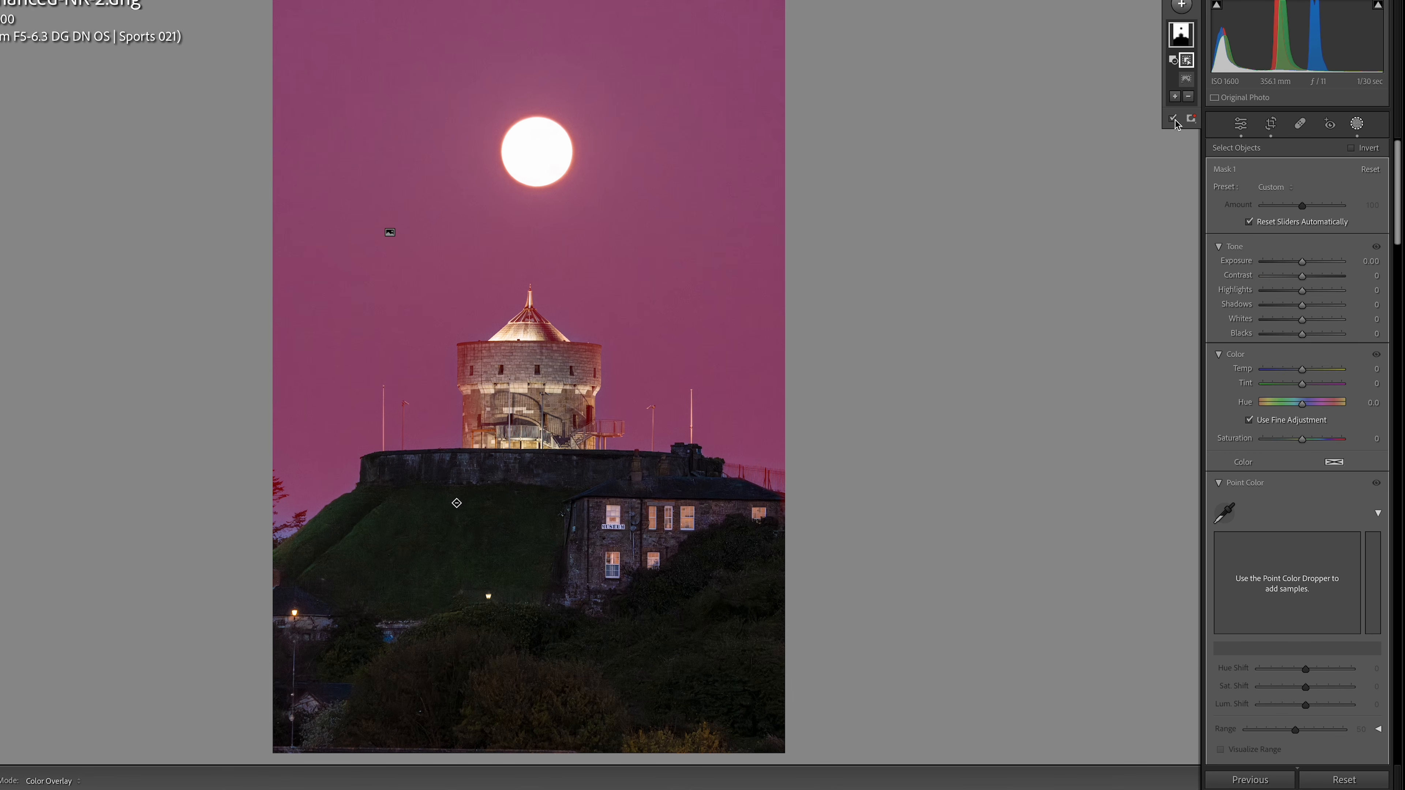
Subtract the round stone tower from the sky mask with another Objects selection
left_click(1187, 96)
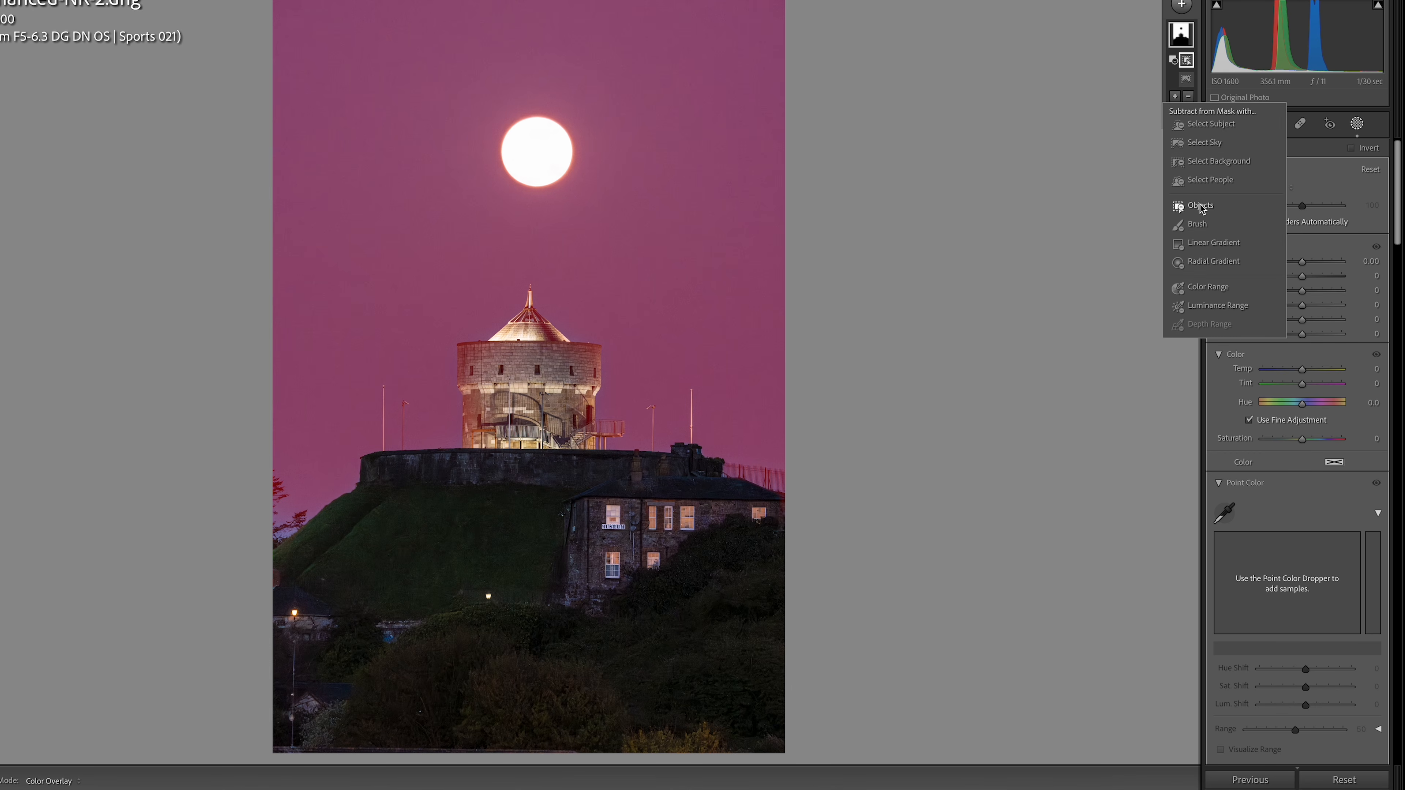
left_click(1199, 206)
mouse_move(481, 362)
left_mouse_down()
mouse_move(485, 435)
mouse_move(576, 438)
mouse_move(582, 358)
mouse_move(535, 331)
mouse_move(498, 356)
mouse_move(551, 378)
mouse_move(548, 418)
mouse_move(512, 411)
mouse_move(481, 368)
left_mouse_up()
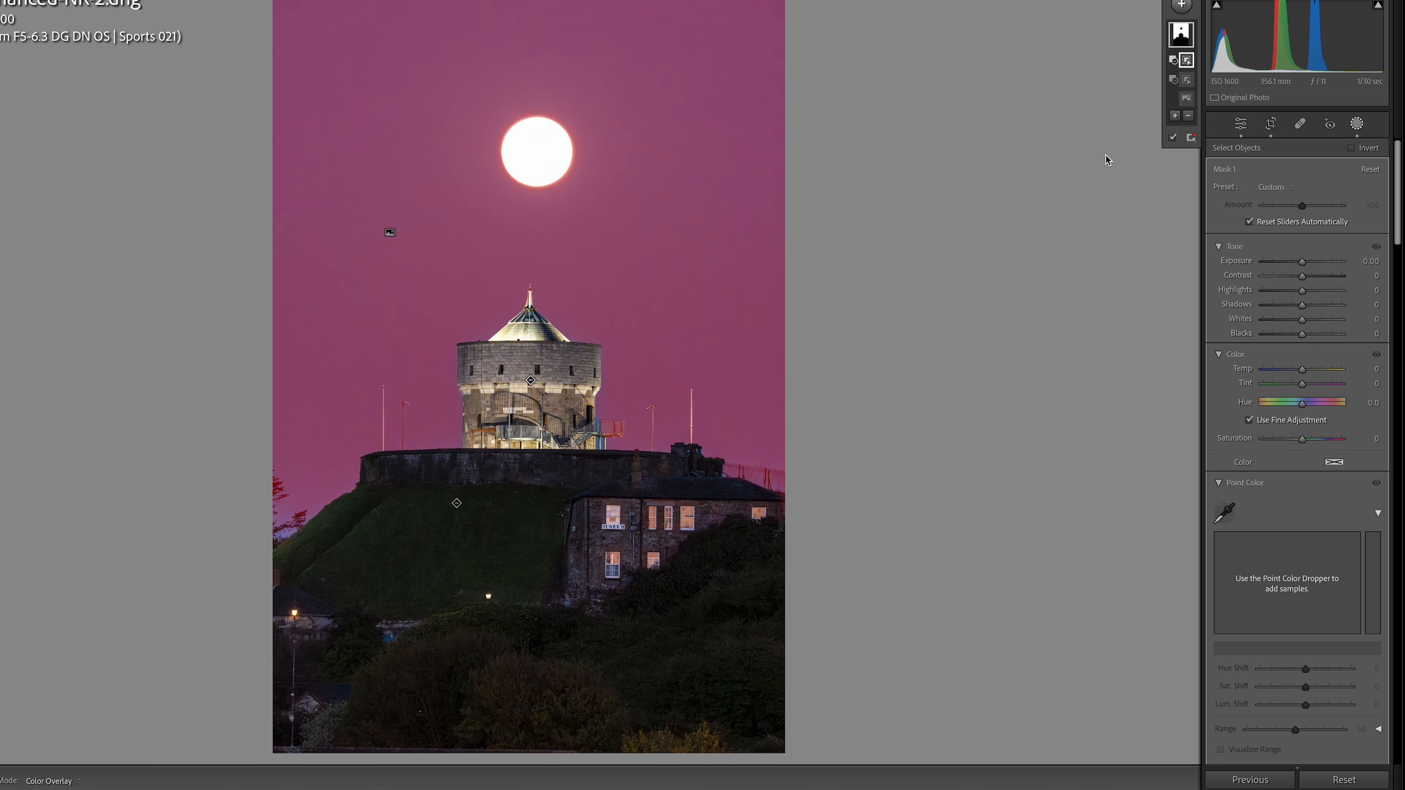
Add a brush at size 1 to the sky mask and paint over the staircase and railing beside the tower
left_click(1174, 118)
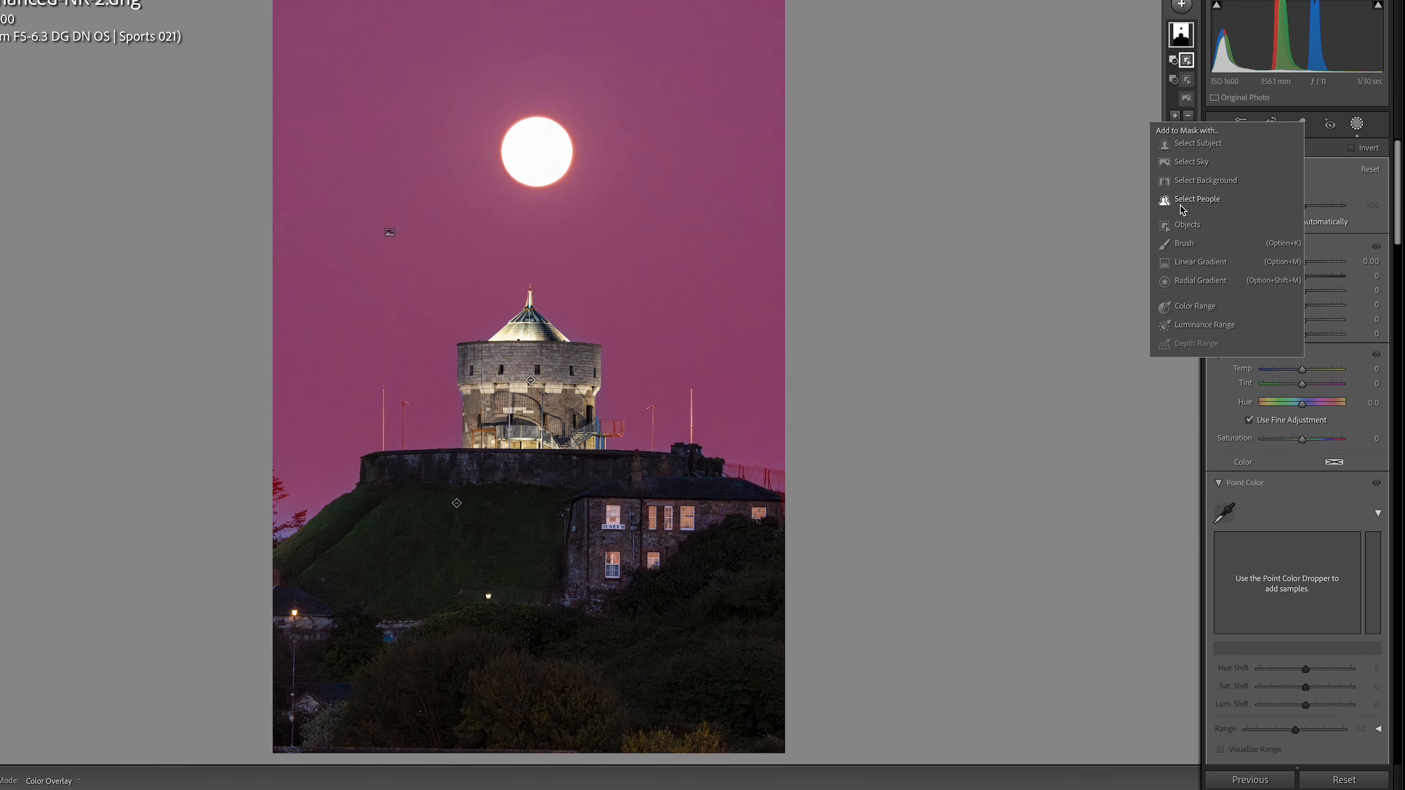
left_click(1184, 246)
key("bracketleft")
key("bracketleft")
key("bracketleft")
key("bracketleft")
key("bracketleft")
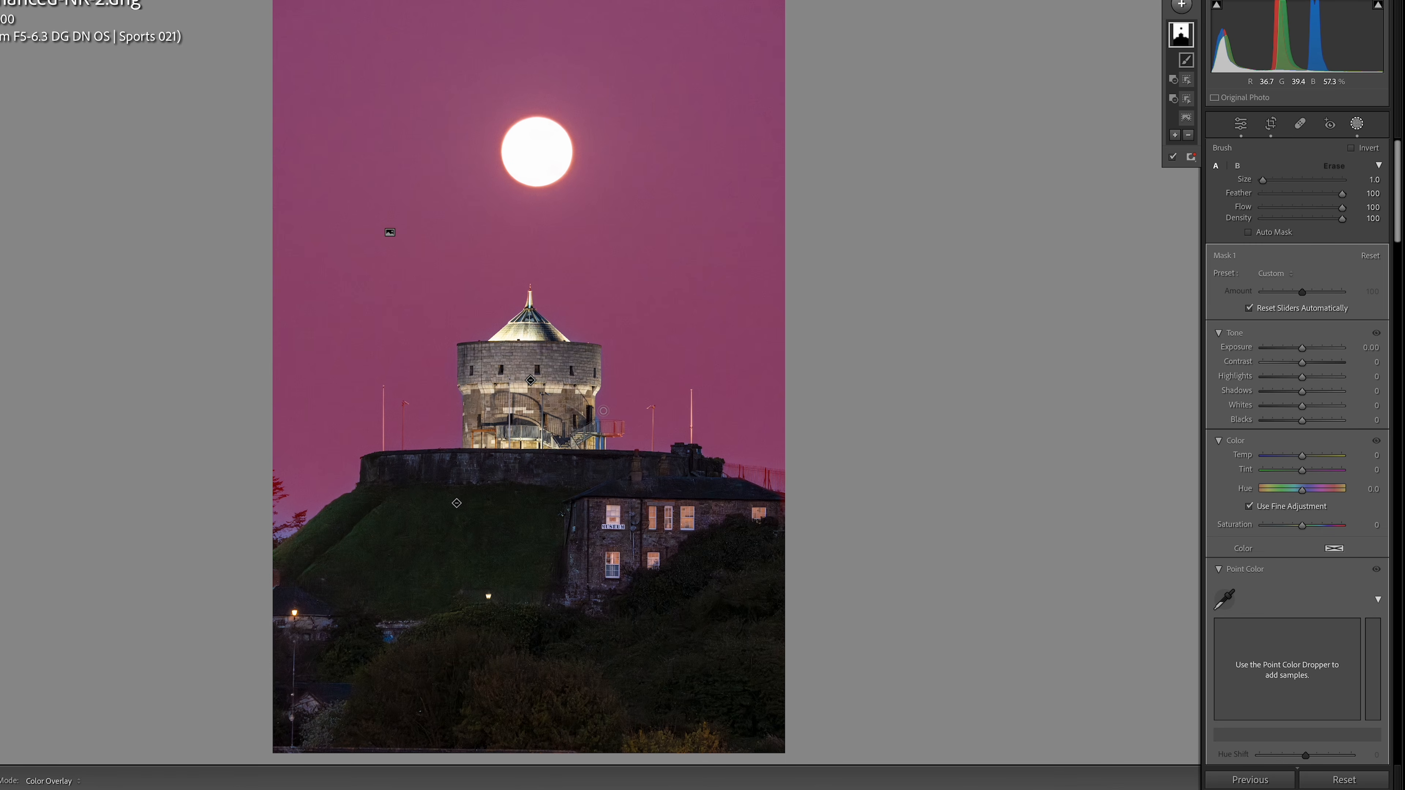
left_click(604, 413)
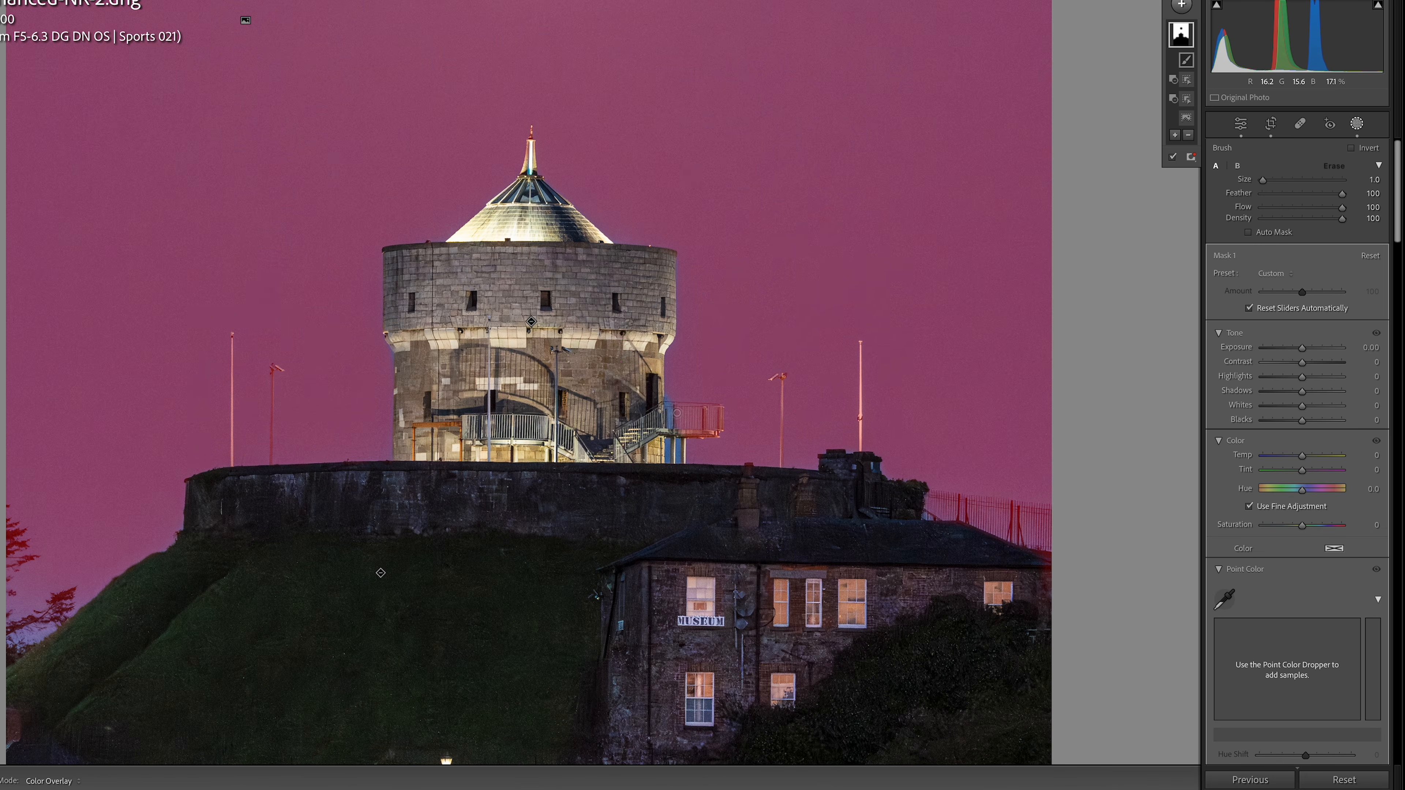
mouse_move(674, 403)
left_mouse_down()
mouse_move(675, 457)
mouse_move(690, 458)
mouse_move(684, 440)
mouse_move(721, 458)
left_mouse_up()
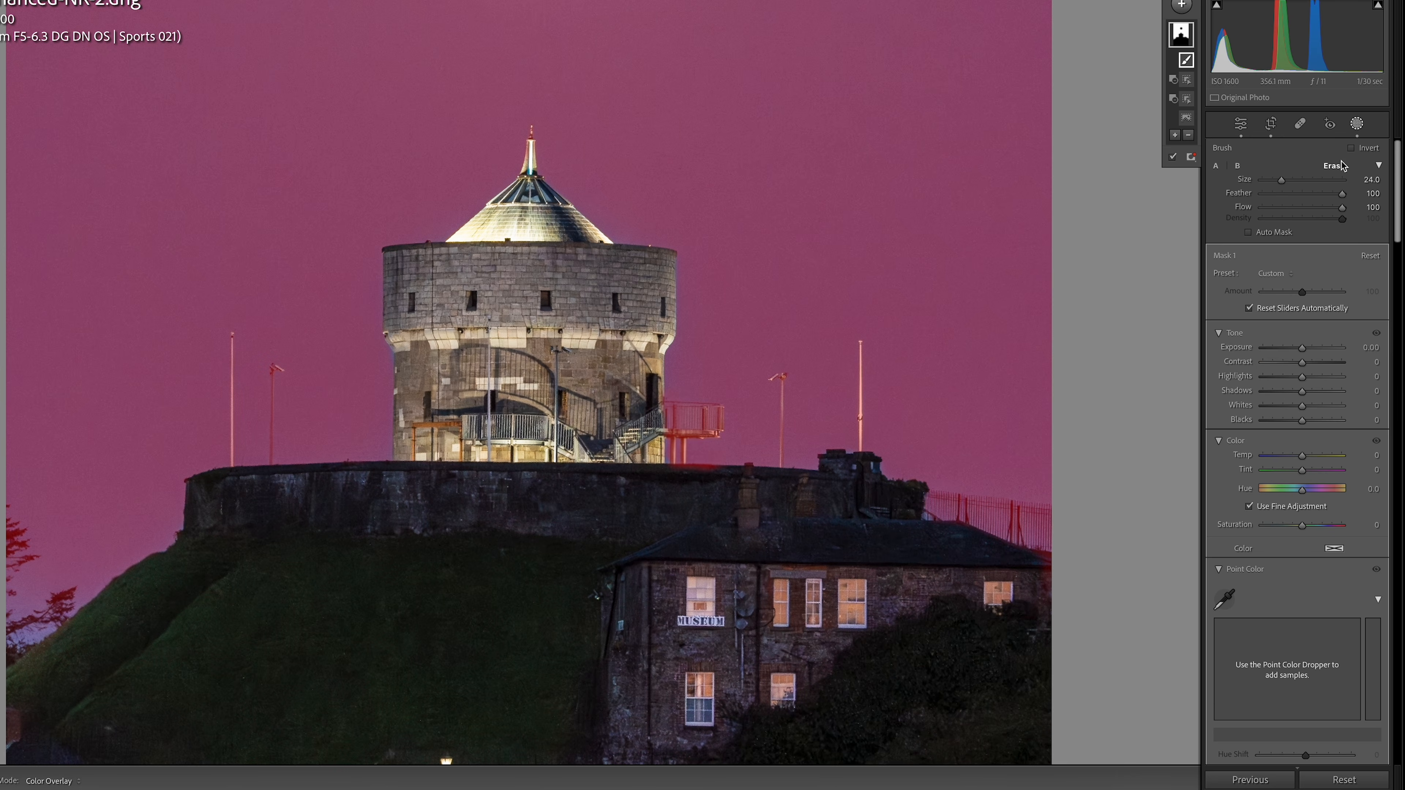
Erase the brush spill from the stone wall below the staircase with a size 1 eraser
scroll(691, 483, "down", 3)
scroll(691, 483, "down", 10)
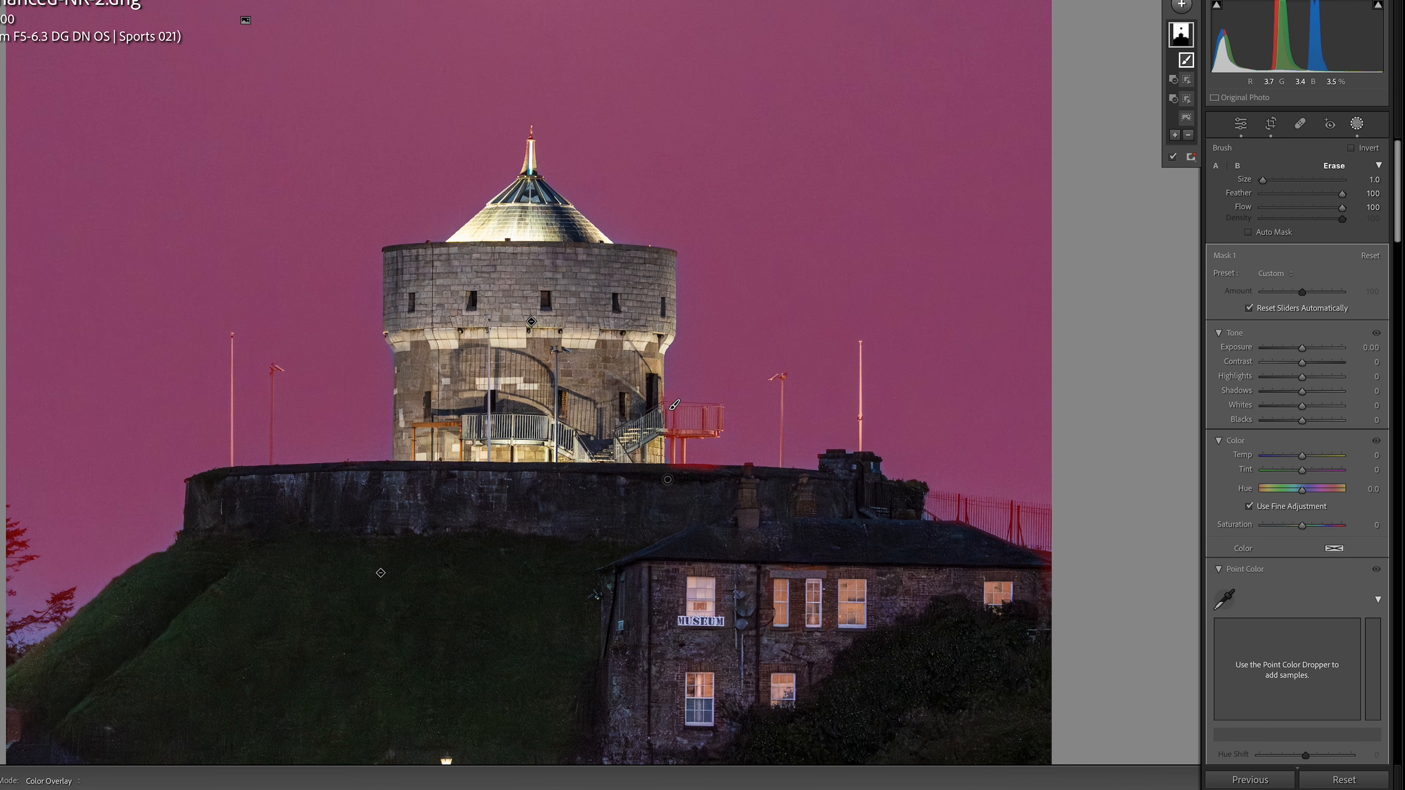
mouse_move(667, 478)
left_mouse_down()
mouse_move(723, 478)
mouse_move(642, 479)
mouse_move(720, 471)
mouse_move(666, 471)
left_mouse_up()
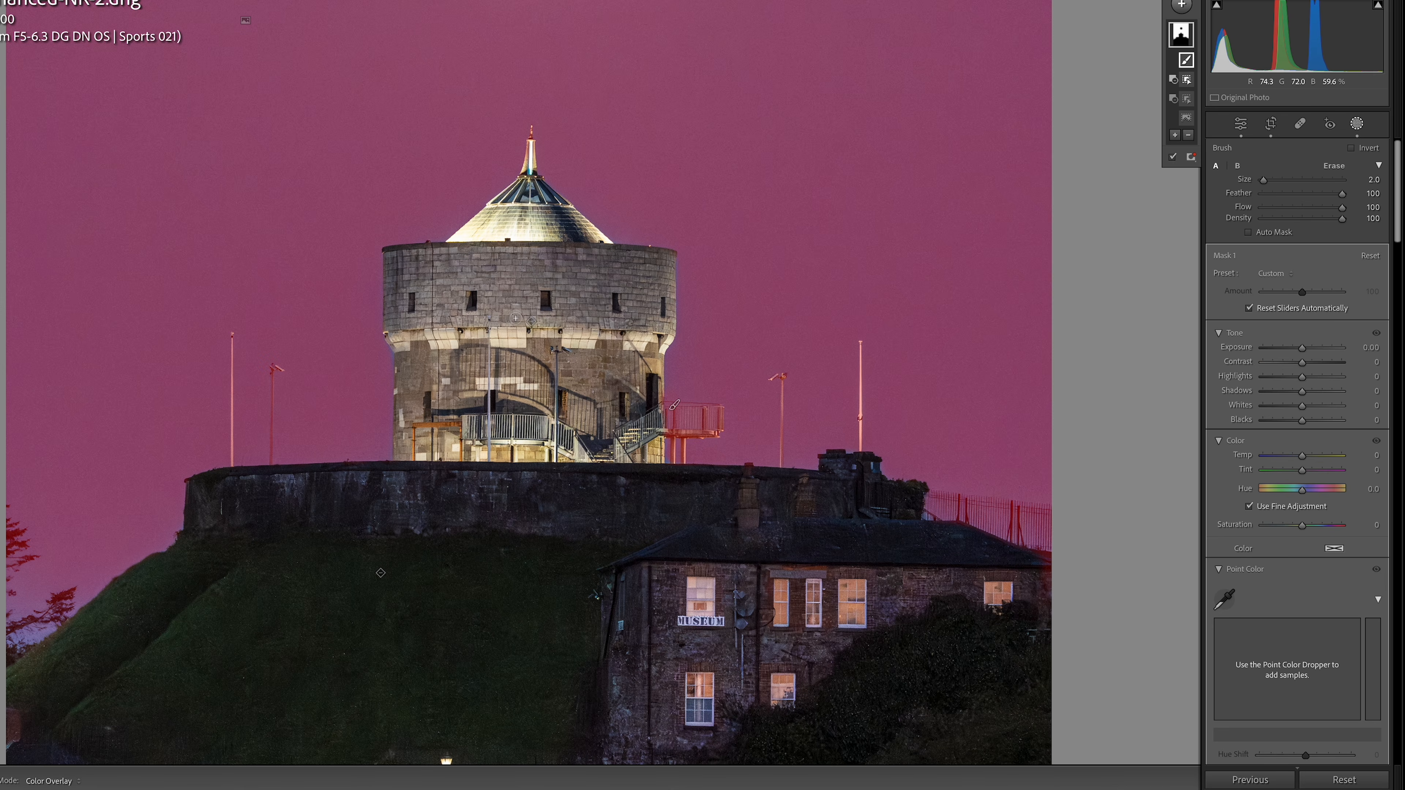
Paint the tree at the photo's left edge into the sky mask and brush the mask off the museum roof's right end
left_click_drag(387, 476, 539, 364)
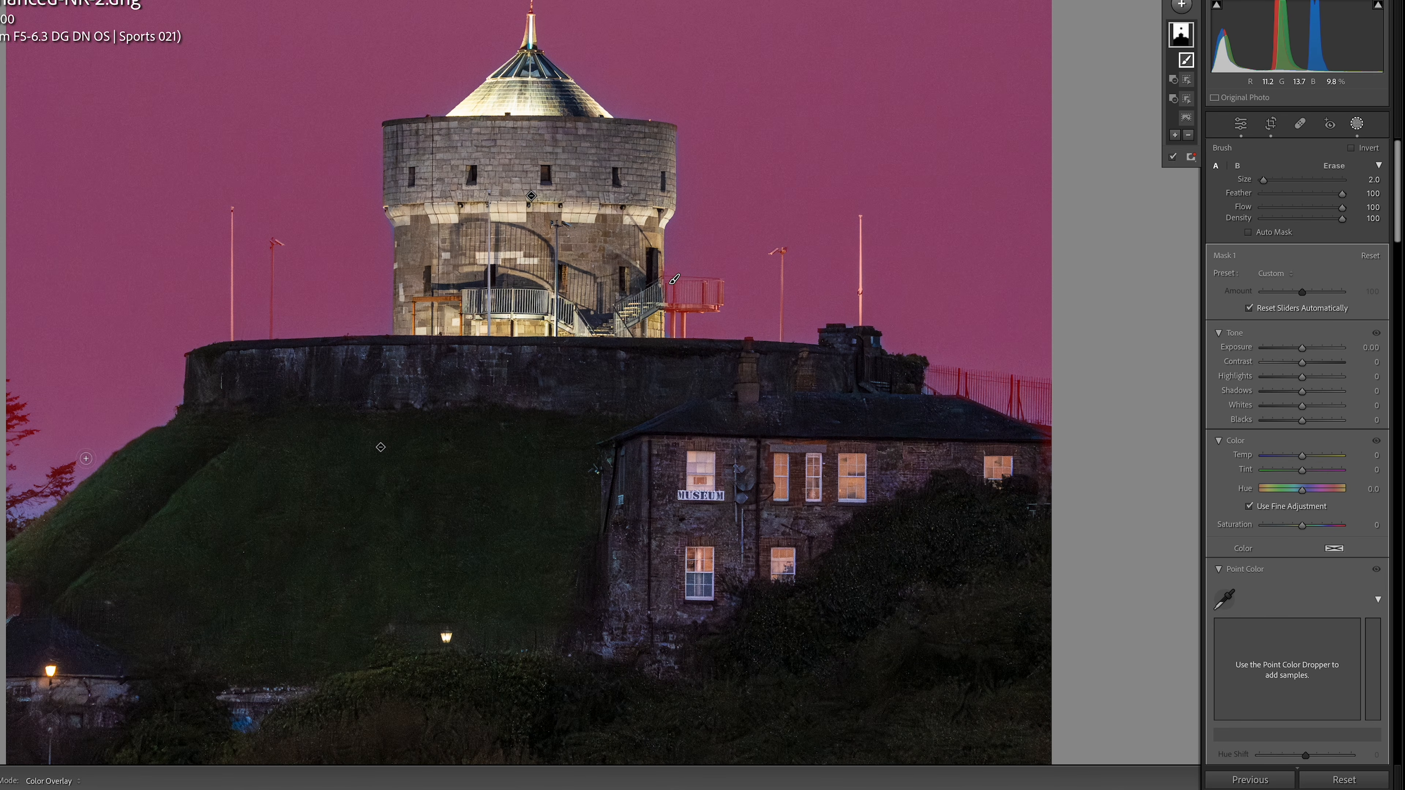
mouse_move(45, 455)
left_mouse_down()
mouse_move(7, 508)
mouse_move(113, 424)
left_mouse_up()
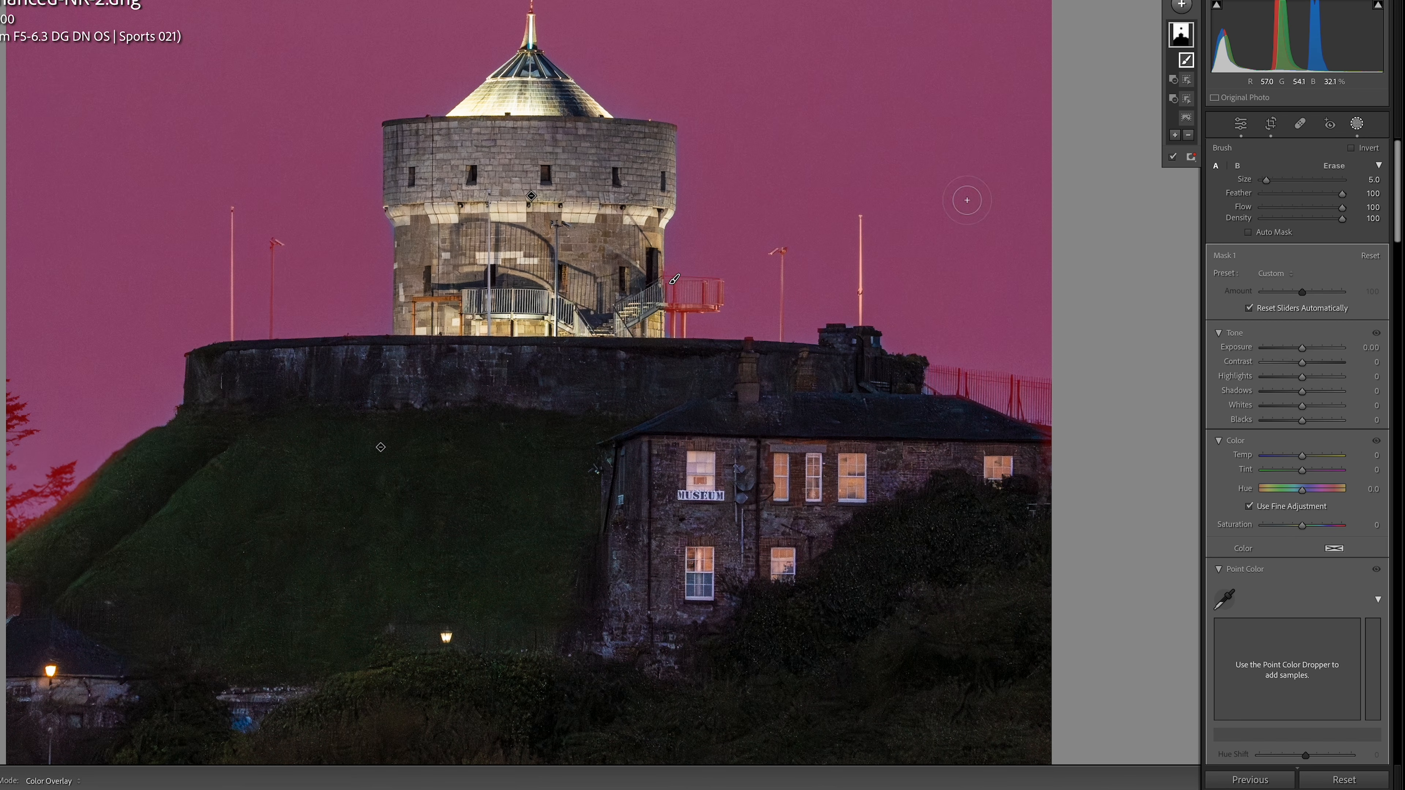
left_click(1337, 168)
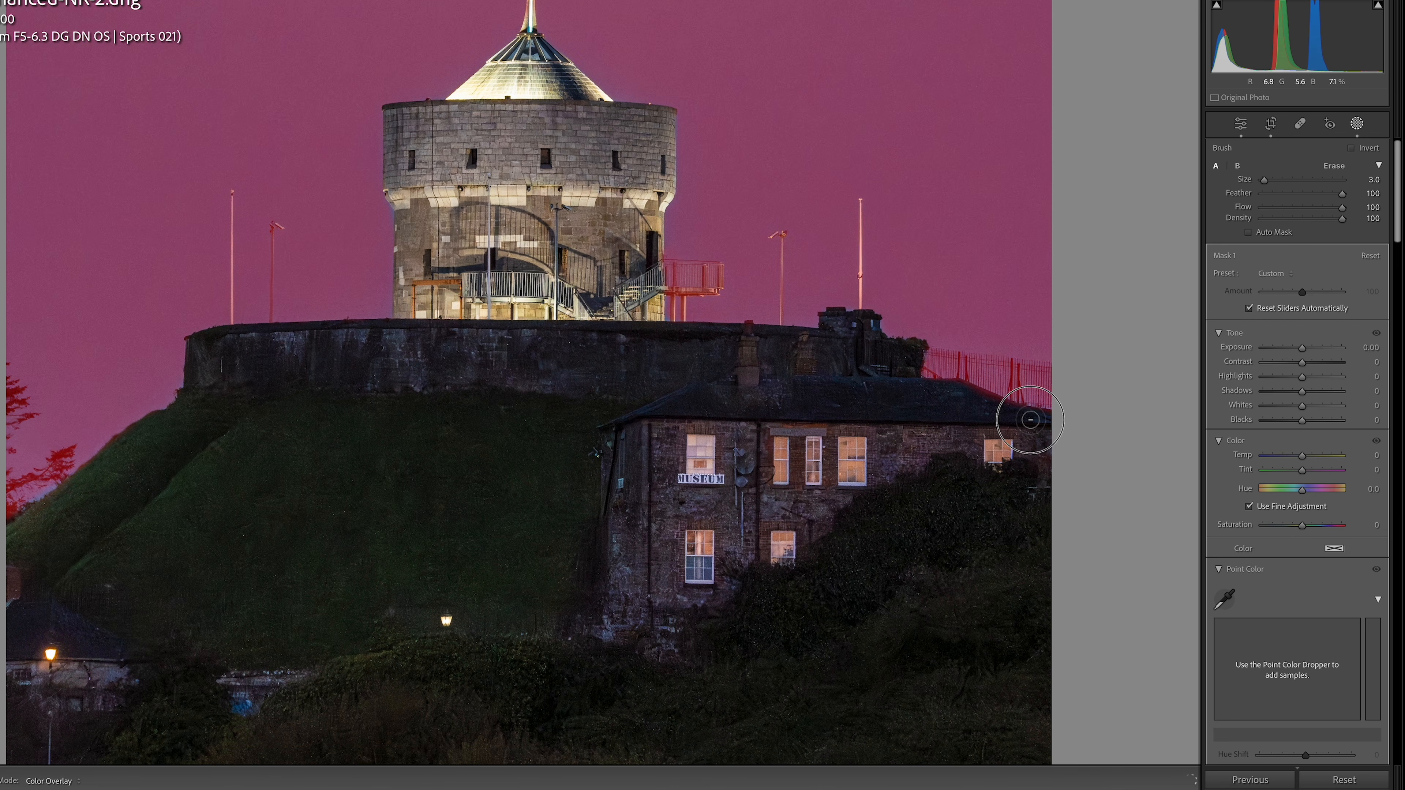
left_click_drag(1011, 400, 1028, 421)
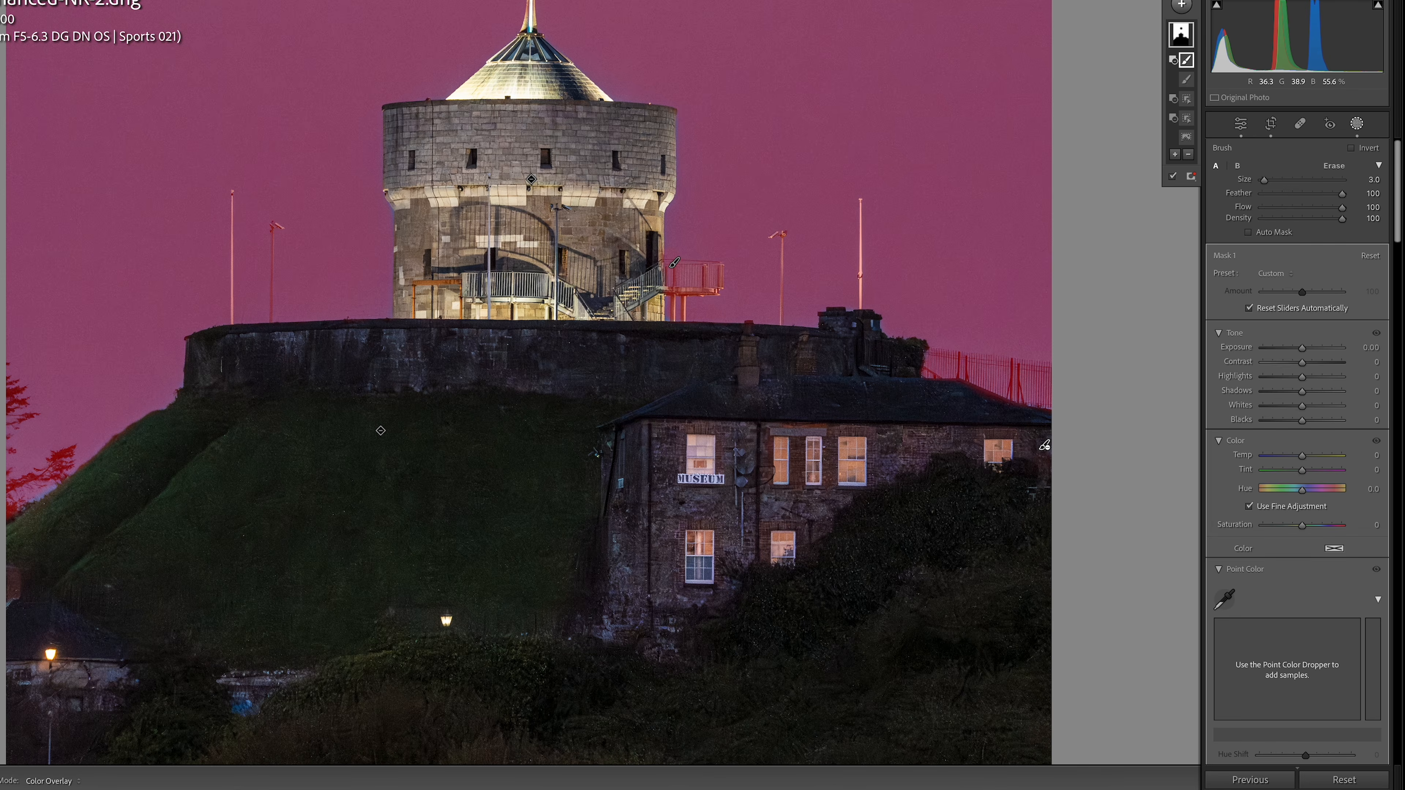
left_click(740, 172)
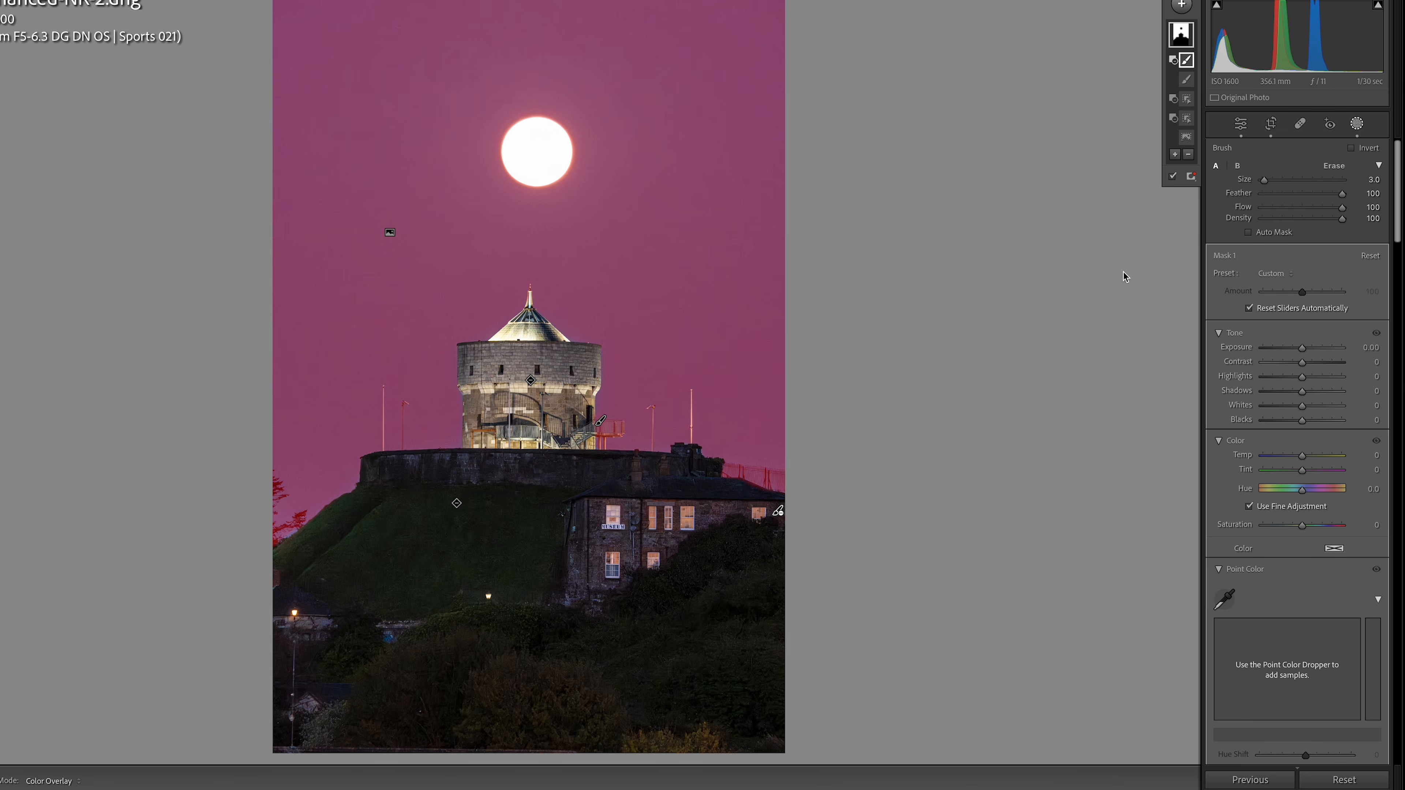
Set the sky mask's Exposure to -0.79 and Highlights to -18, and check the mask's coverage
left_click_drag(1302, 353, 1295, 382)
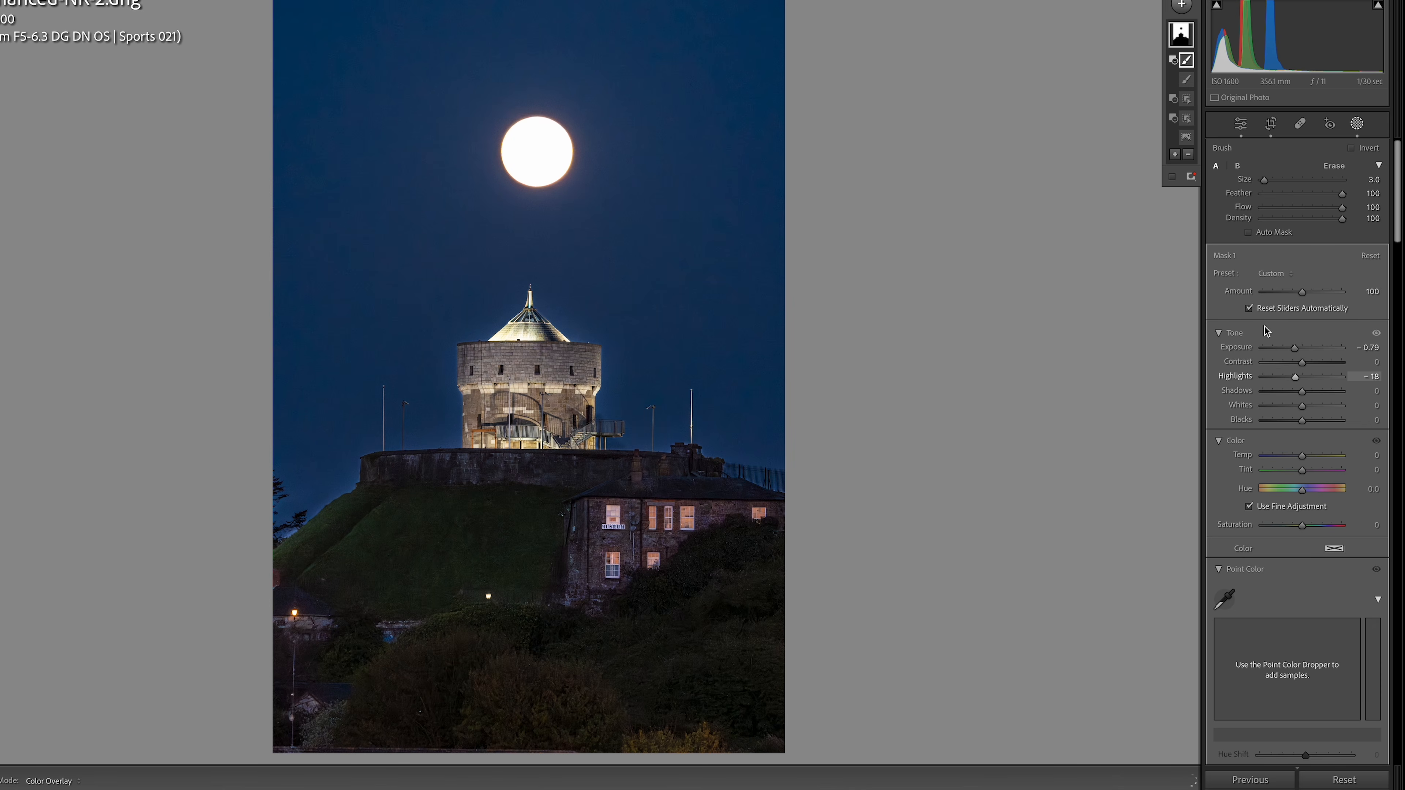
mouse_move(1186, 81)
left_click(1187, 82)
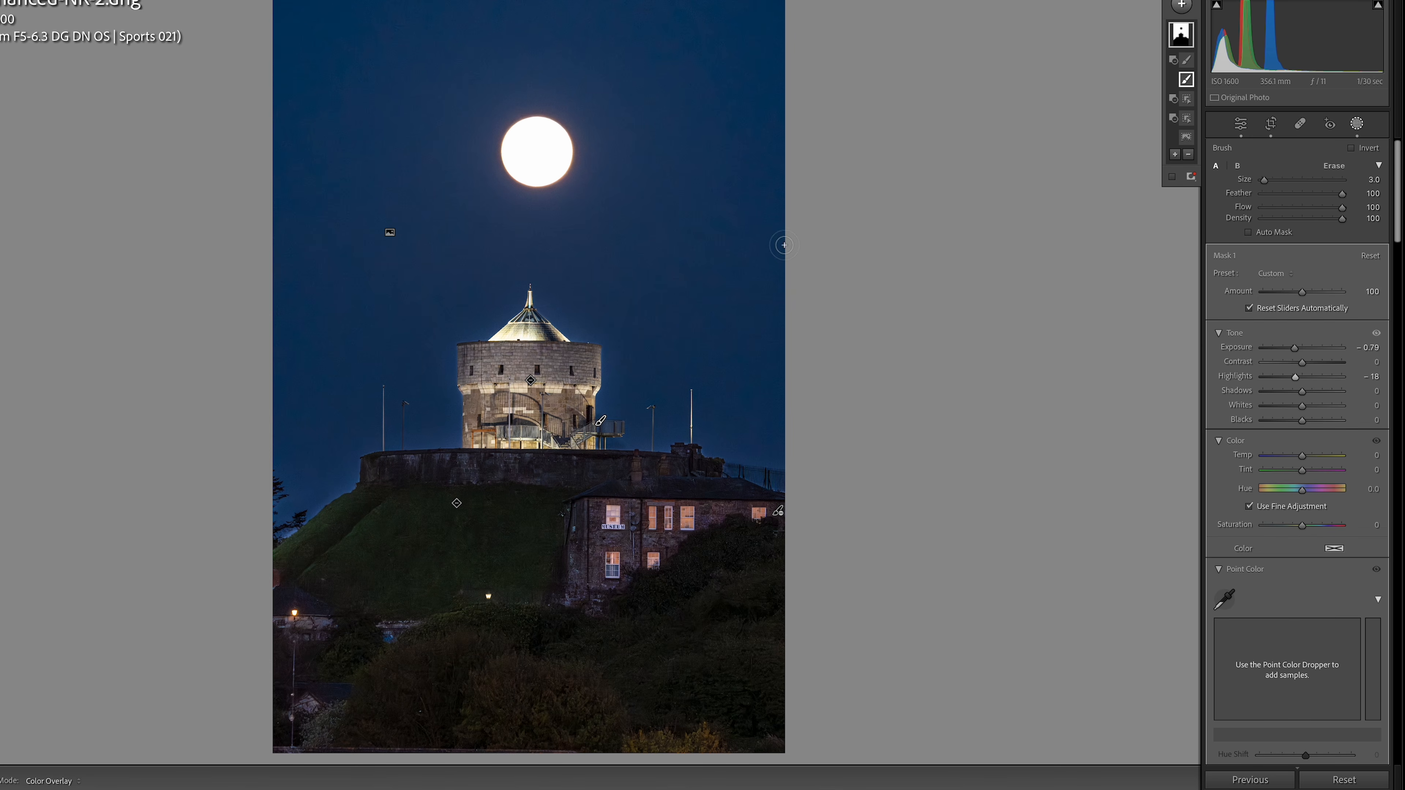
left_click(1182, 34)
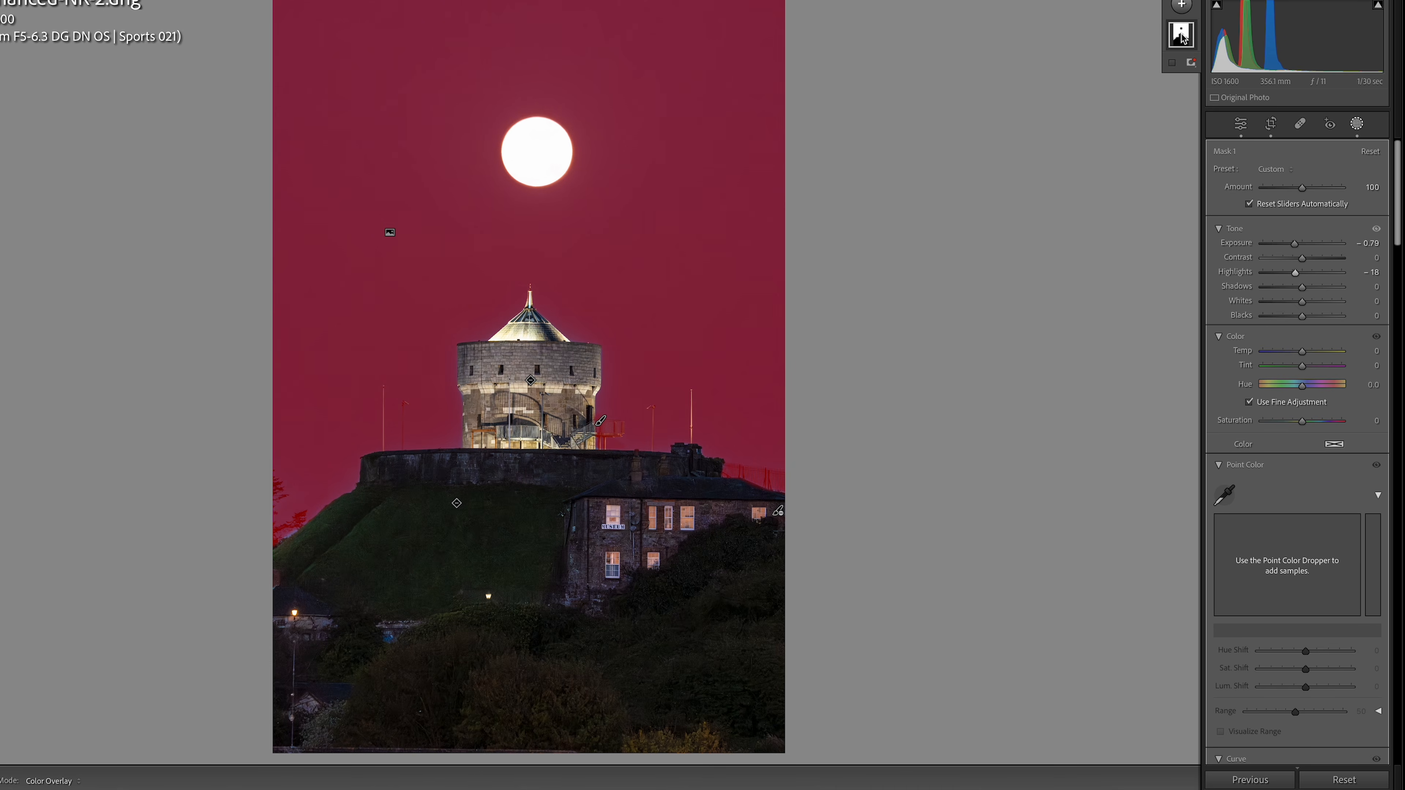
left_click(1182, 34)
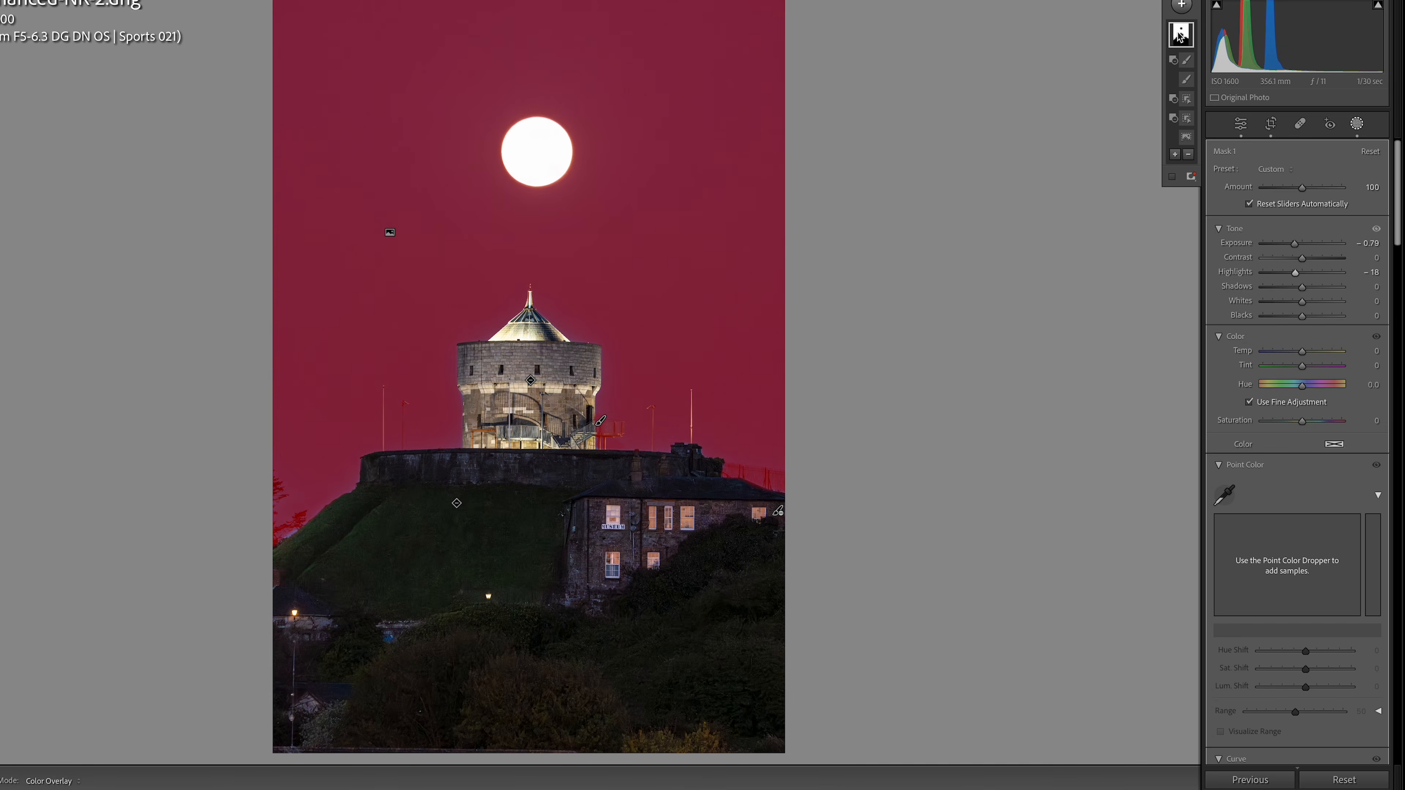
Add a brush to the sky mask and paint over the whole moon at size 7
left_click(1174, 154)
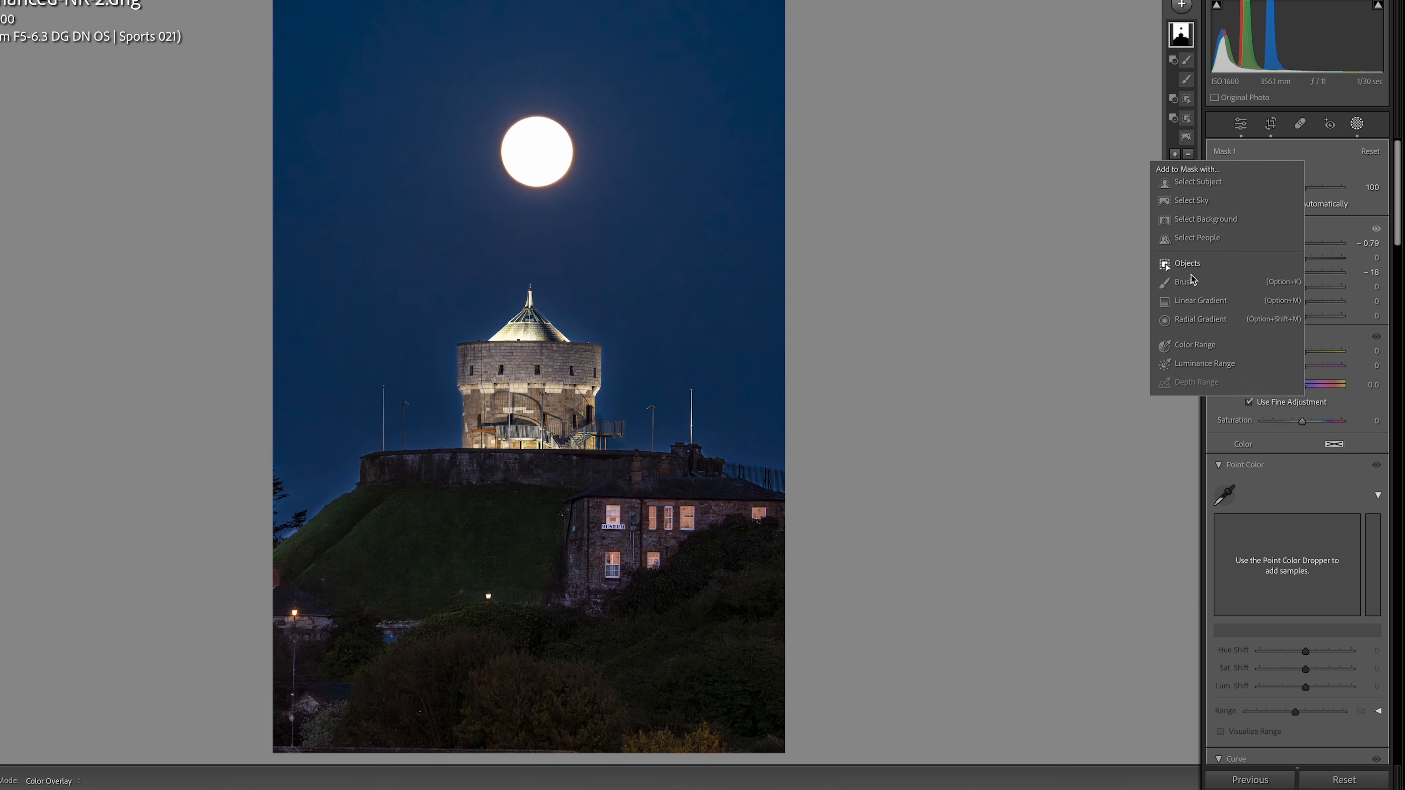
left_click(1189, 281)
mouse_move(576, 186)
left_mouse_down()
mouse_move(593, 159)
mouse_move(451, 131)
mouse_move(511, 111)
mouse_move(602, 127)
mouse_move(590, 152)
mouse_move(504, 193)
mouse_move(552, 159)
left_mouse_up()
scroll(599, 128, "up", 3)
left_click_drag(522, 100, 521, 101)
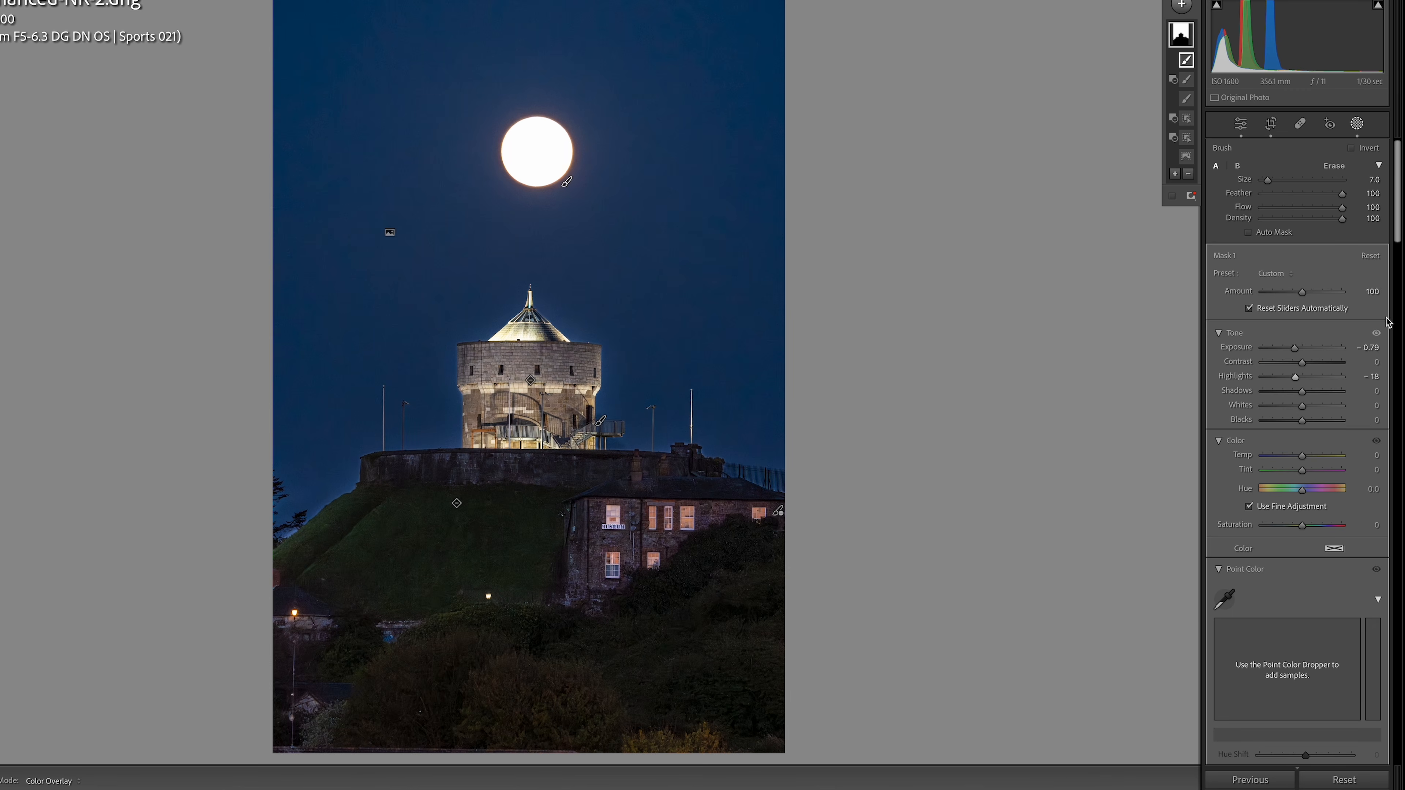
Try Exposure -1.42 with Highlights -100 on the sky mask, and ease them to -0.75 and -44
left_click_drag(1297, 349, 1253, 384)
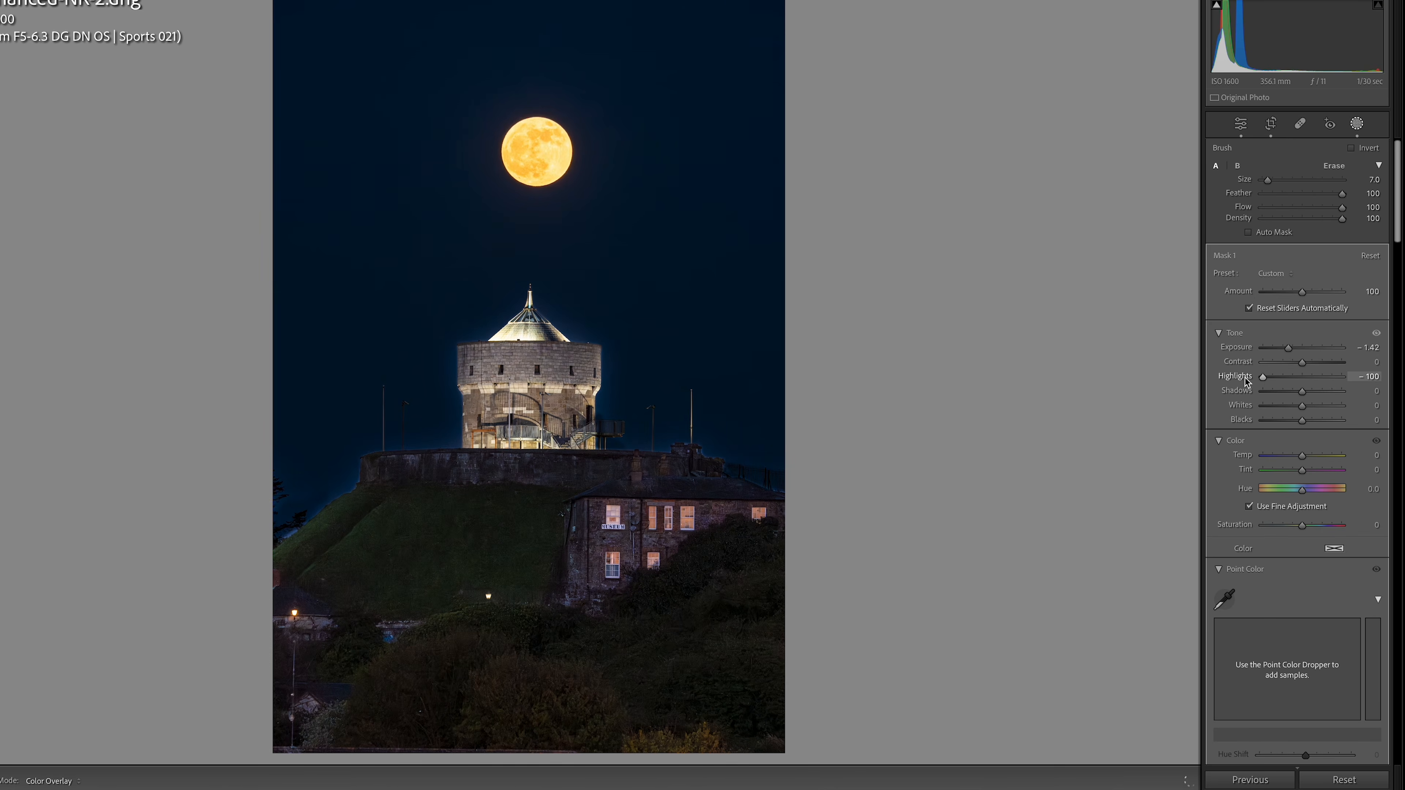
left_click_drag(1287, 348, 1292, 380)
Add another brush at size 3 to the sky mask and paint over the posts and fence right of the tower
left_click(1175, 173)
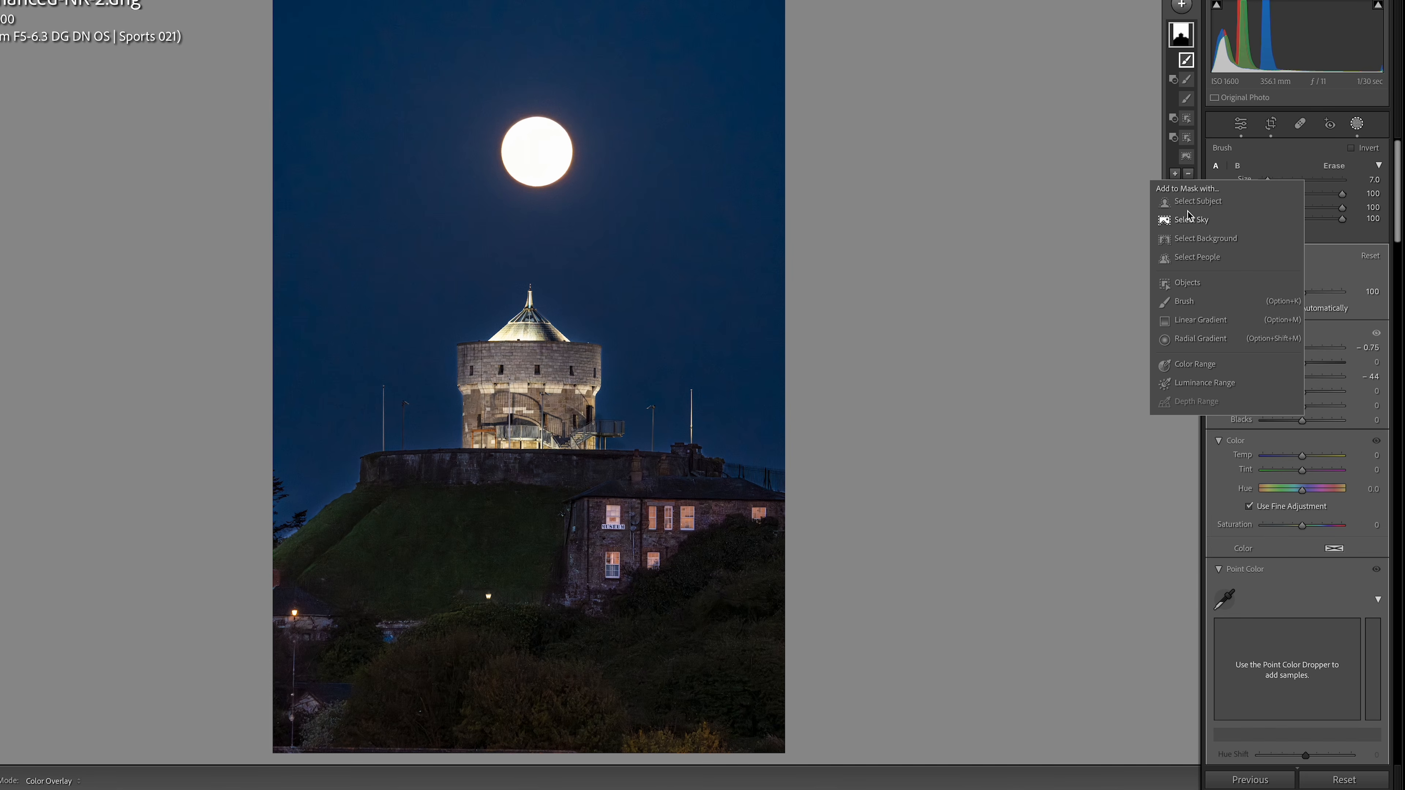
left_click(1183, 301)
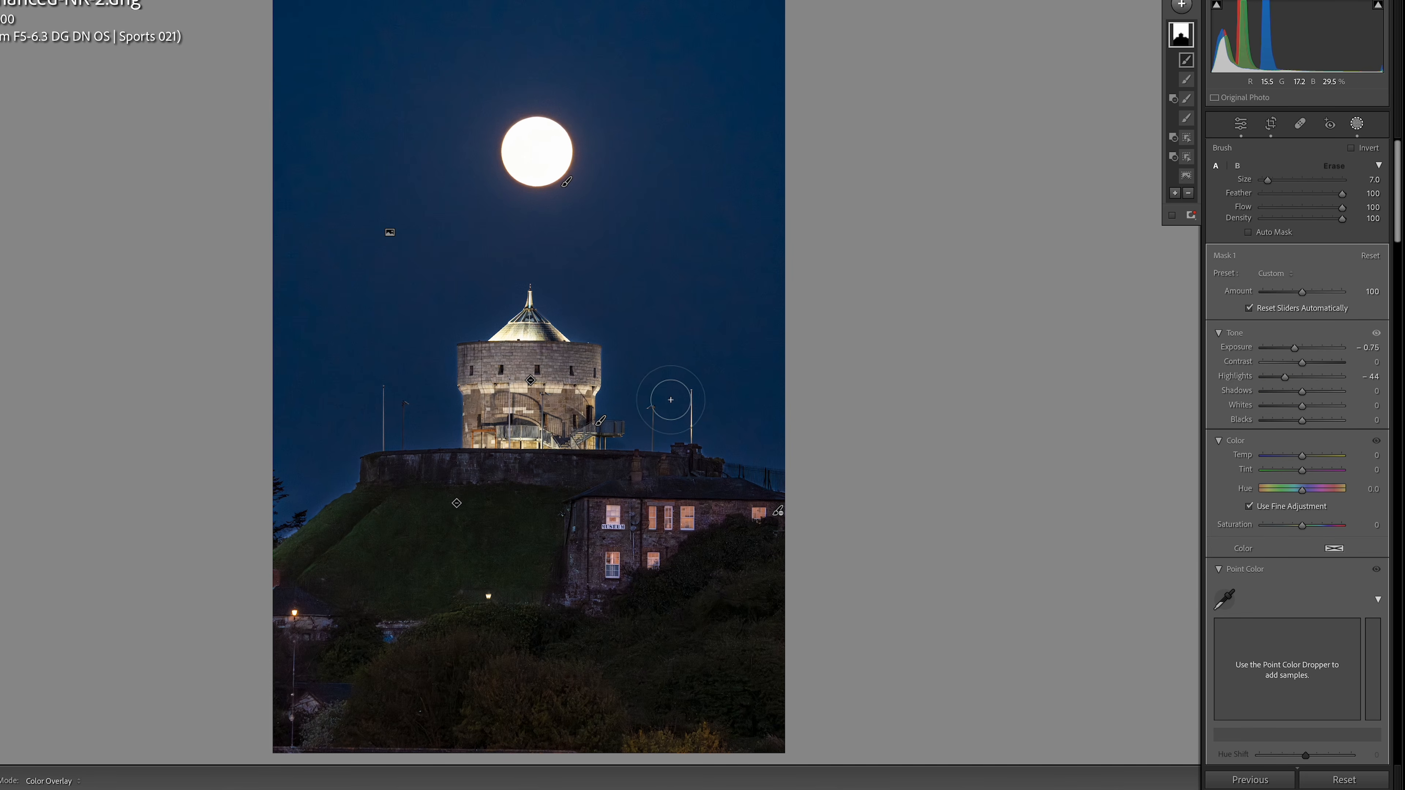
key("[")
mouse_move(647, 422)
left_mouse_down()
mouse_move(702, 428)
mouse_move(627, 434)
mouse_move(711, 433)
mouse_move(659, 436)
mouse_move(740, 451)
mouse_move(718, 446)
mouse_move(791, 487)
mouse_move(704, 442)
mouse_move(620, 436)
mouse_move(615, 343)
mouse_move(561, 314)
mouse_move(572, 325)
mouse_move(536, 281)
mouse_move(458, 328)
mouse_move(502, 272)
mouse_move(421, 331)
mouse_move(434, 402)
mouse_move(442, 353)
mouse_move(448, 436)
mouse_move(358, 439)
mouse_move(323, 489)
mouse_move(345, 477)
mouse_move(295, 502)
mouse_move(290, 524)
mouse_move(386, 426)
mouse_move(438, 435)
mouse_move(442, 353)
mouse_move(520, 276)
mouse_move(596, 279)
mouse_move(624, 411)
mouse_move(662, 437)
mouse_move(772, 470)
left_mouse_up()
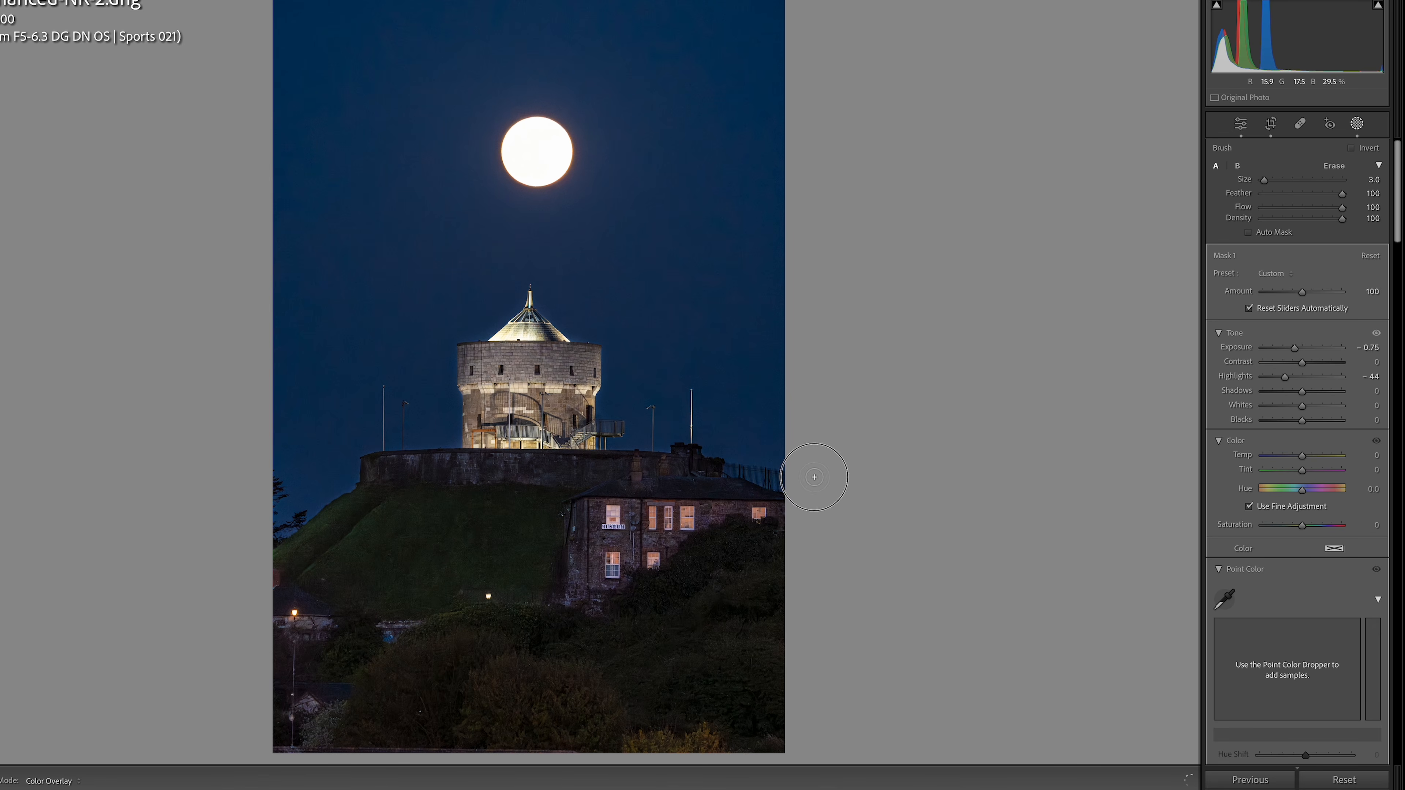
Set the sky mask's Exposure to -0.90, Contrast to 19 and Highlights to -5
left_click_drag(1285, 376, 1296, 351)
double_click(1310, 392)
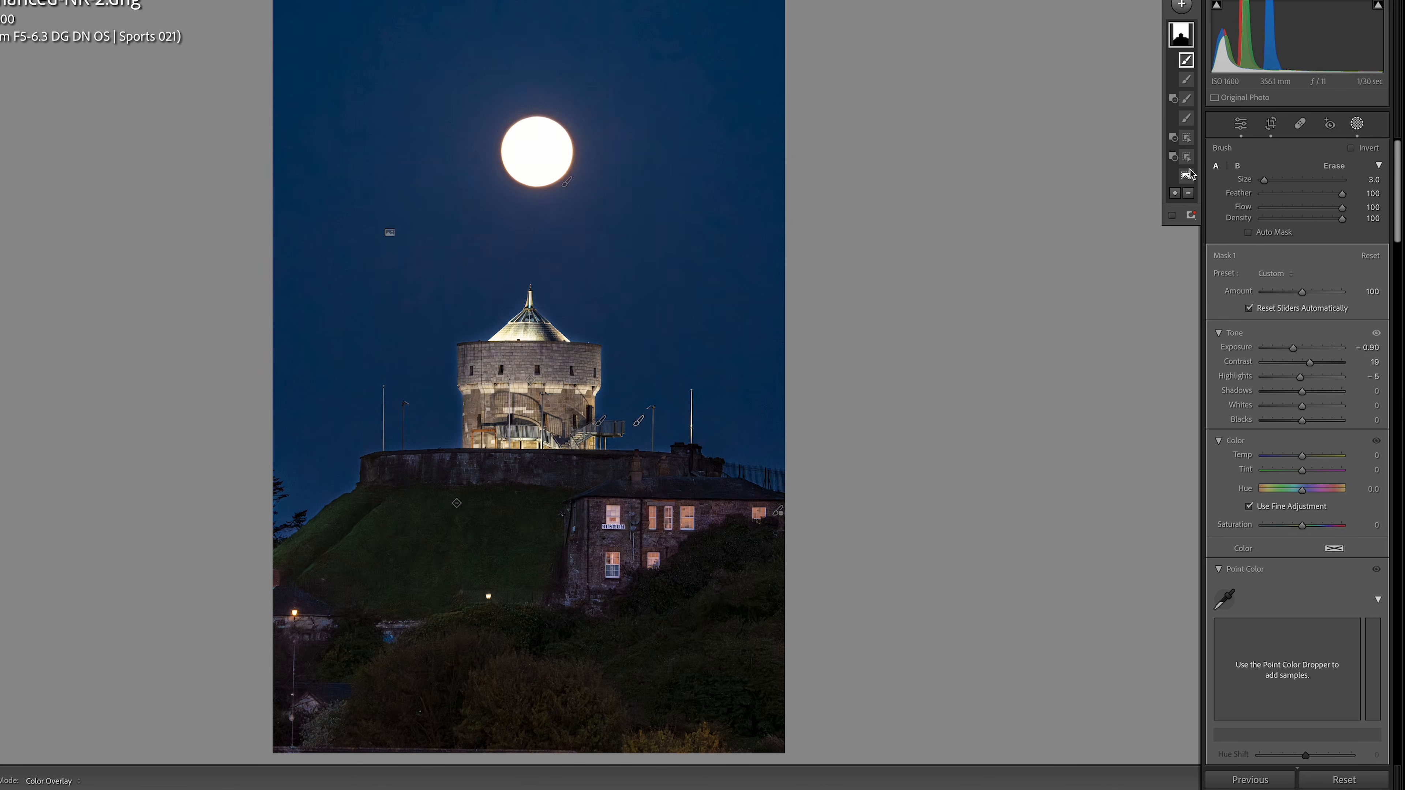
Subtract a linear gradient from the sky mask, running from the photo's bottom edge up to its top
mouse_move(1186, 181)
left_click(1189, 193)
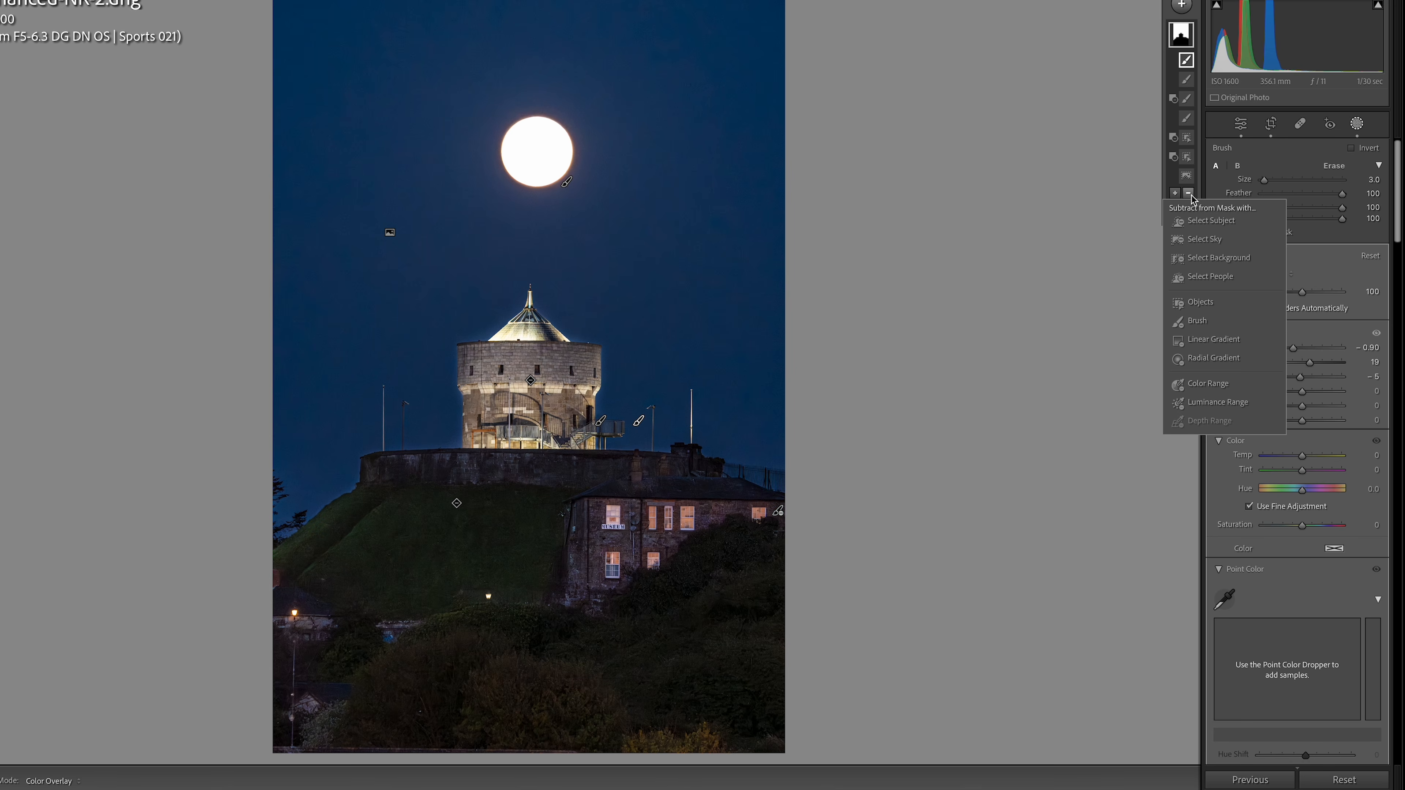
left_click(1216, 340)
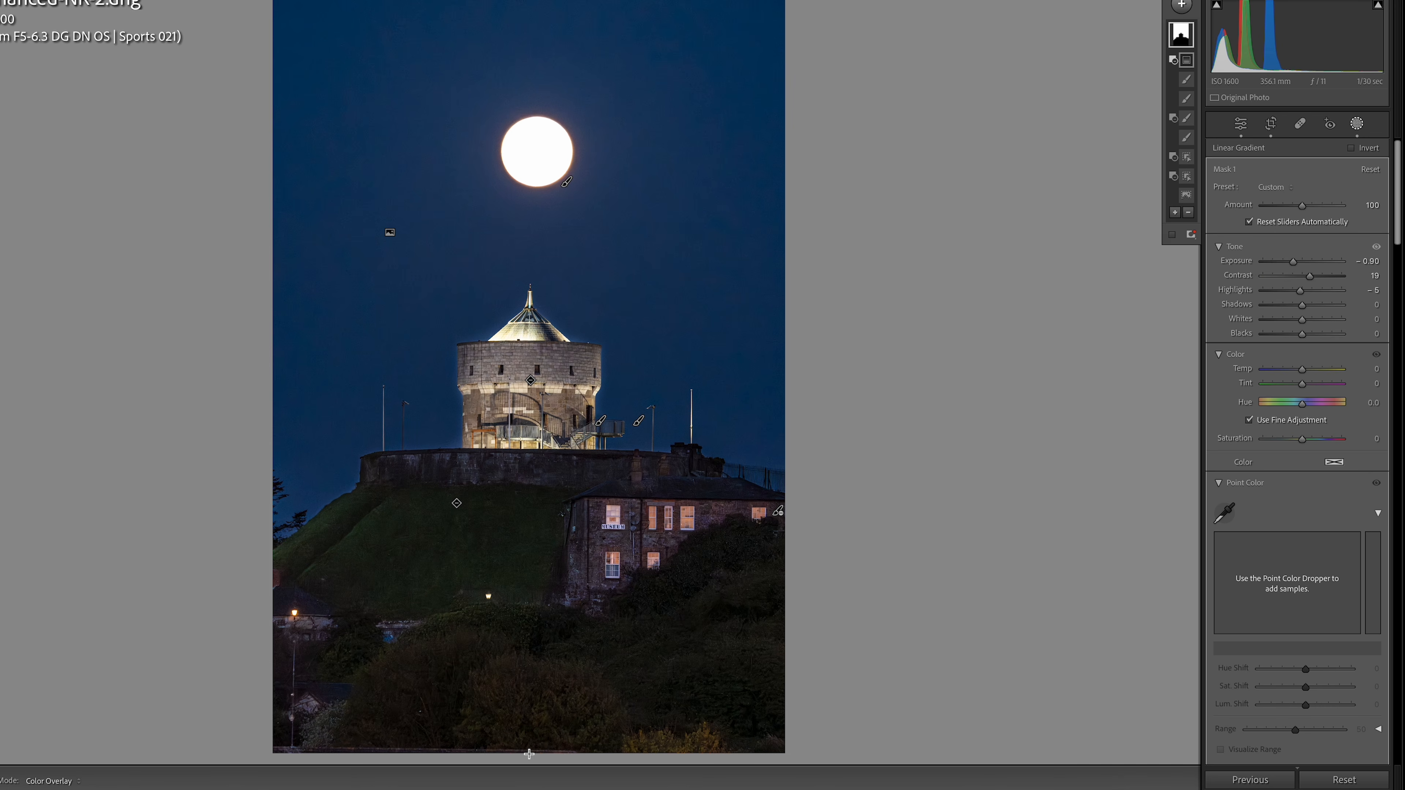
left_click_drag(527, 752, 527, 0)
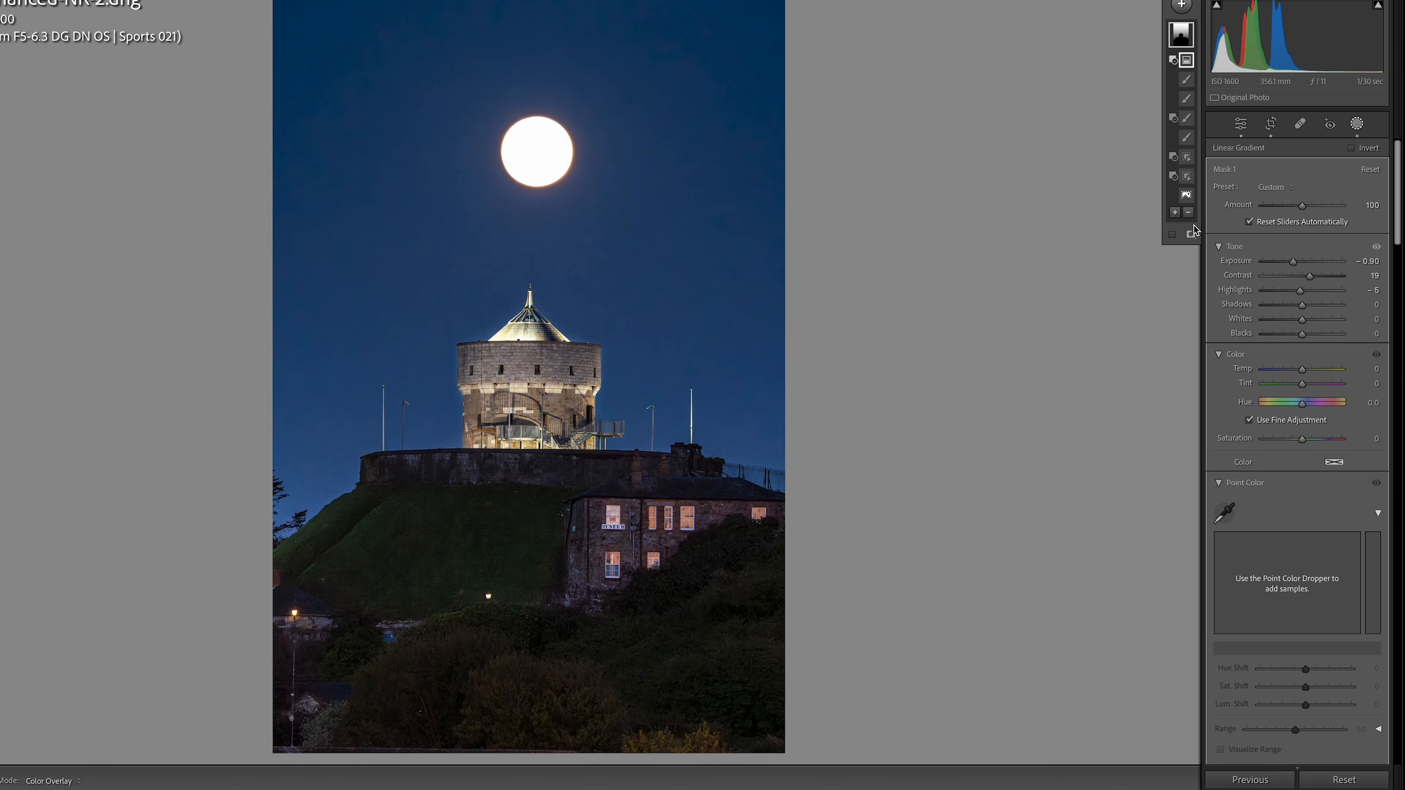
Set the sky mask's Exposure to -1.03 and Highlights to -26, and shorten its linear gradient so it starts at the hill's top edge
left_click_drag(1294, 263, 1291, 293)
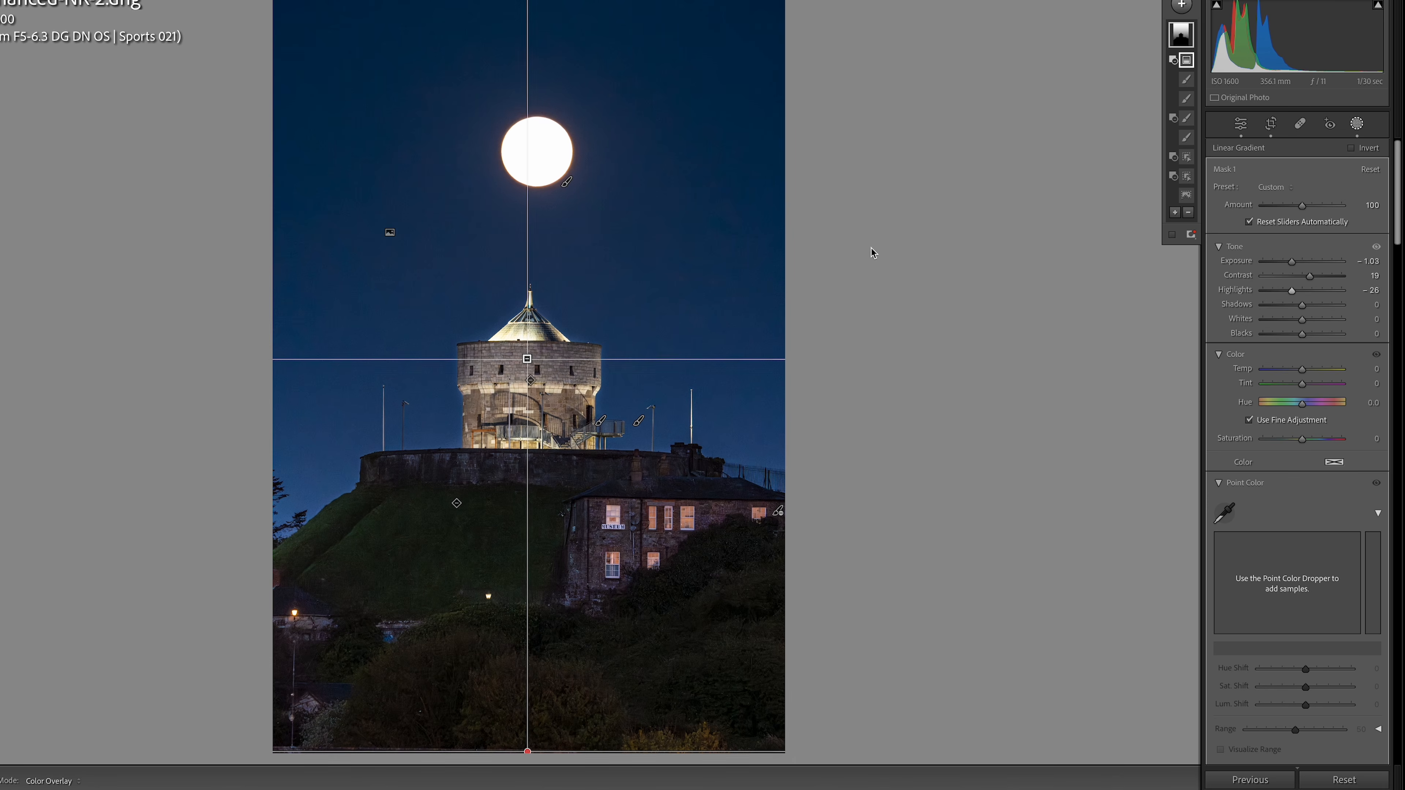
left_click_drag(520, 751, 528, 582)
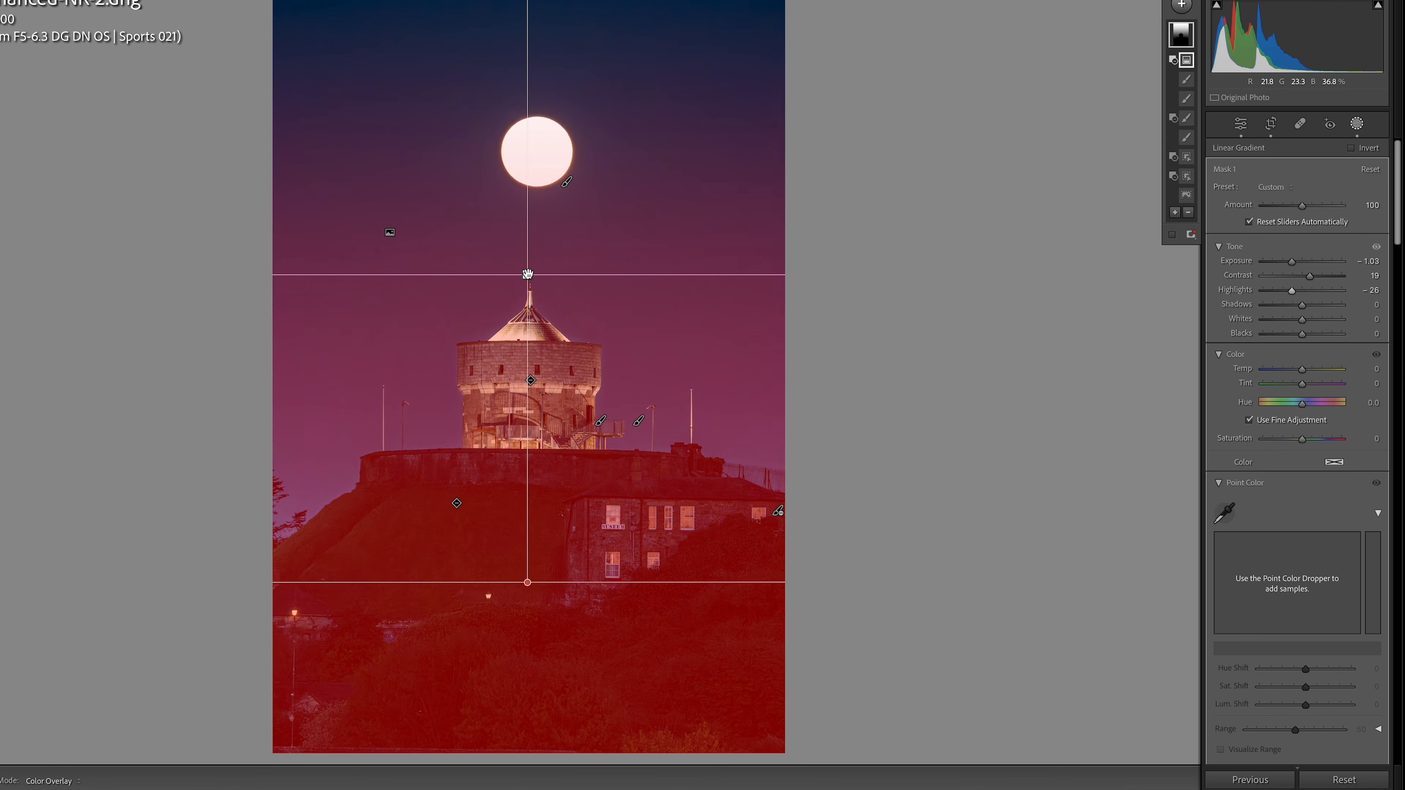
left_click_drag(528, 584, 527, 482)
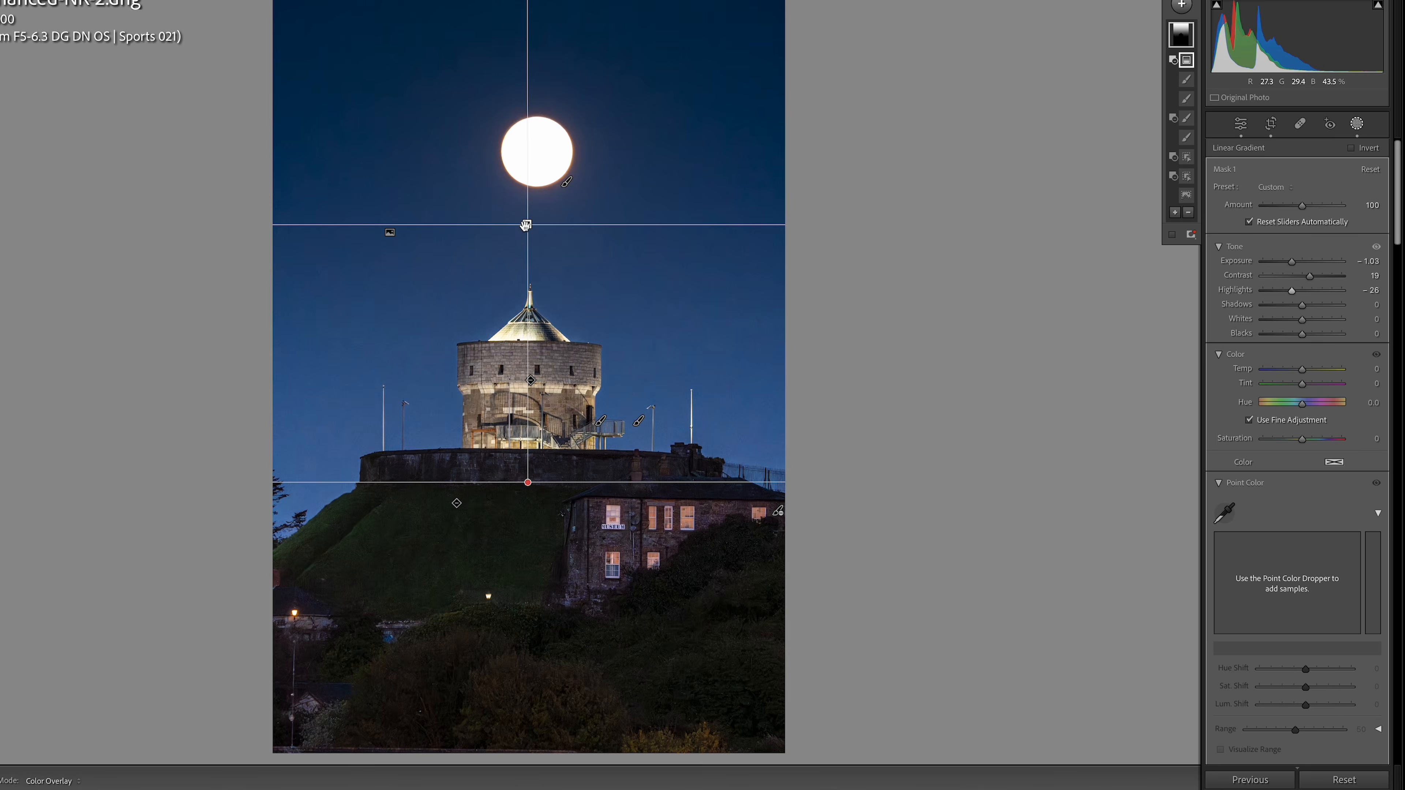
left_click_drag(525, 226, 528, 252)
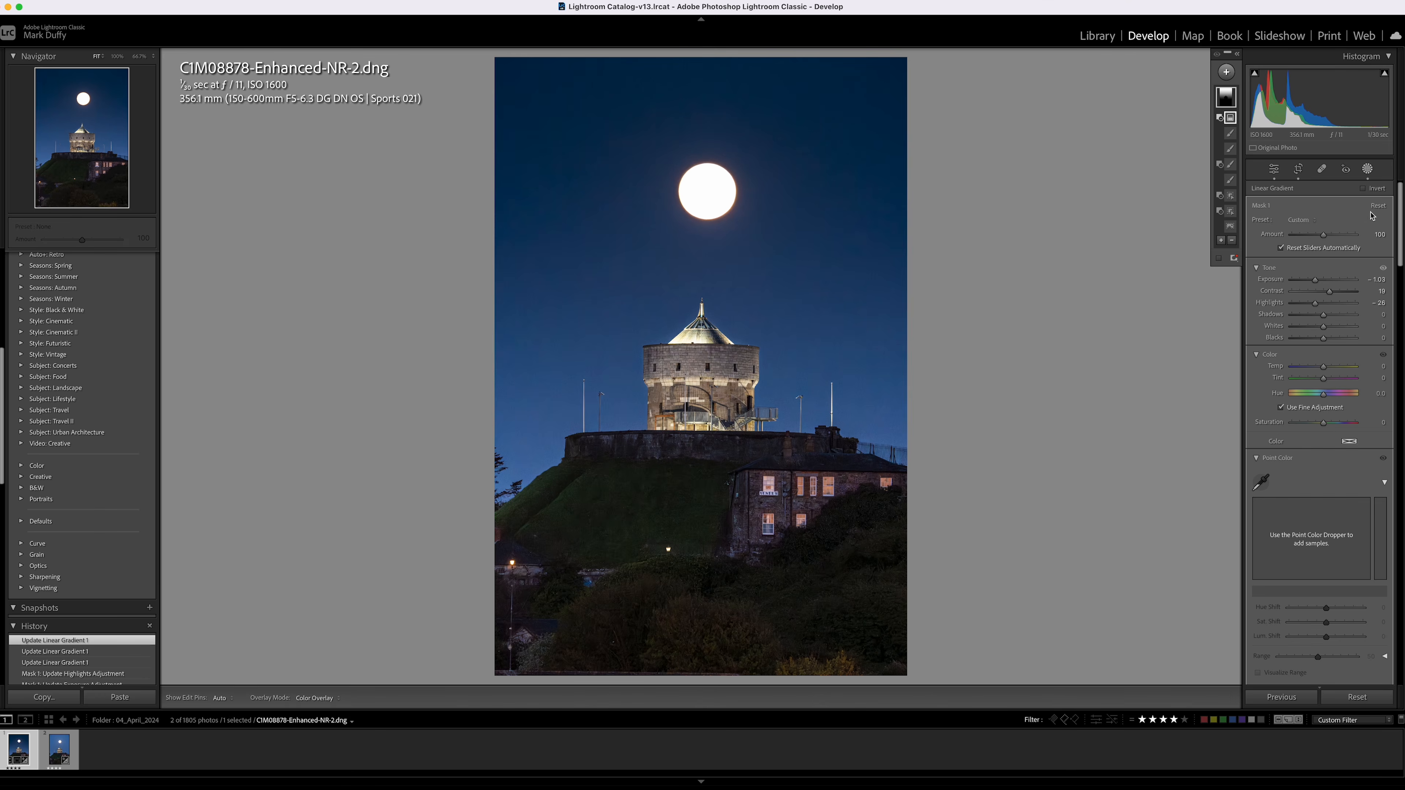
Raise the blue saturation slightly in the Color Mixer and set the blue luminance to -3
left_click(1368, 170)
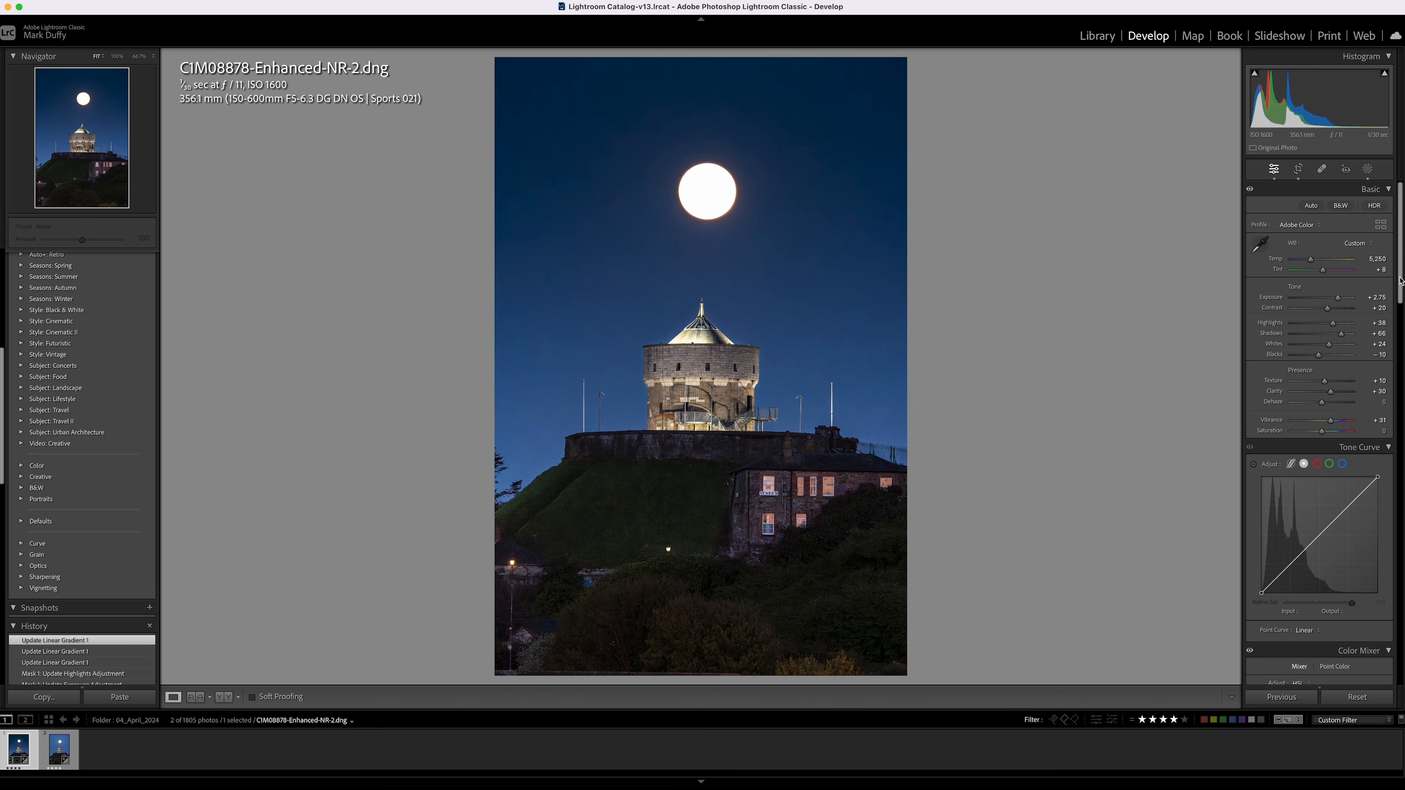
scroll(1400, 281, "down", 10)
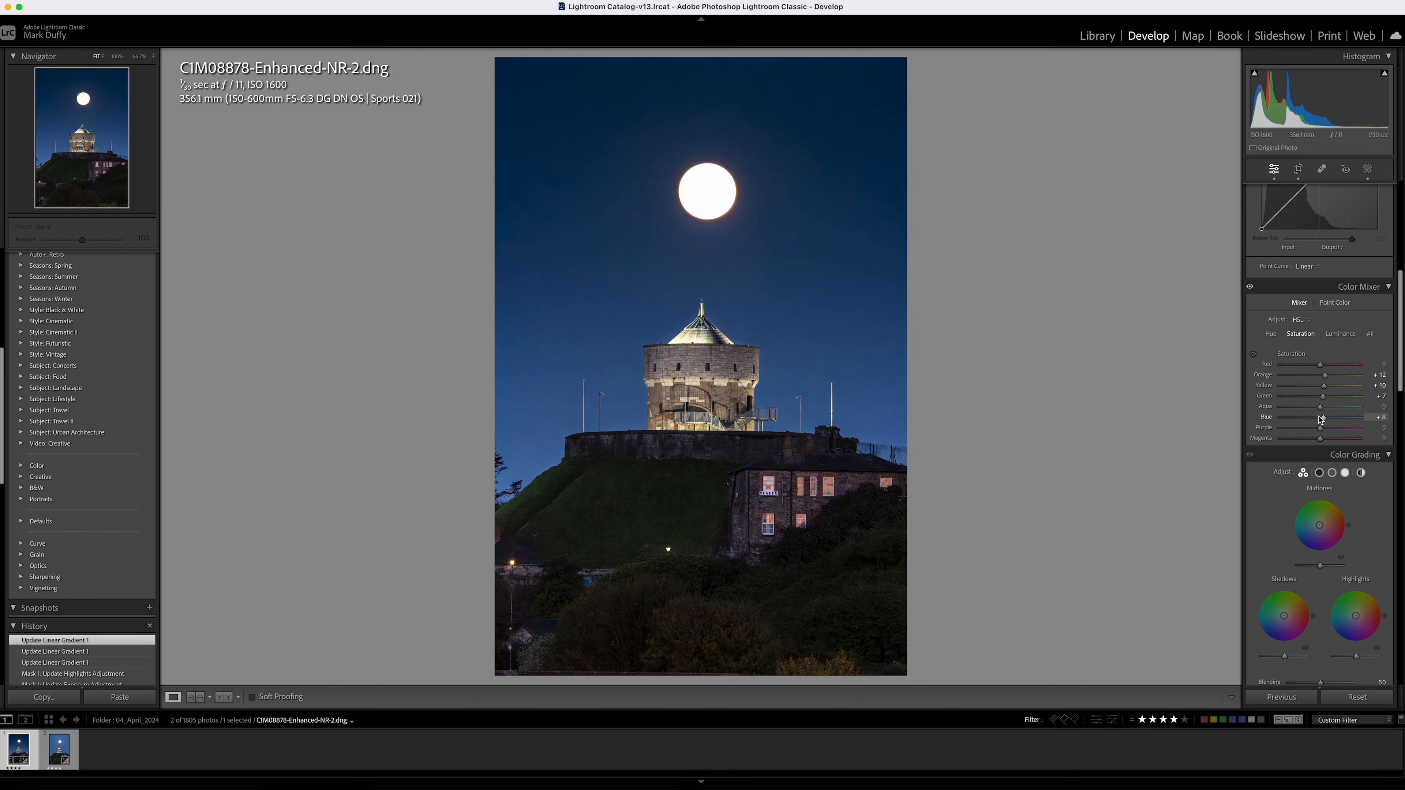
left_click_drag(1328, 419, 1326, 419)
left_click(1341, 333)
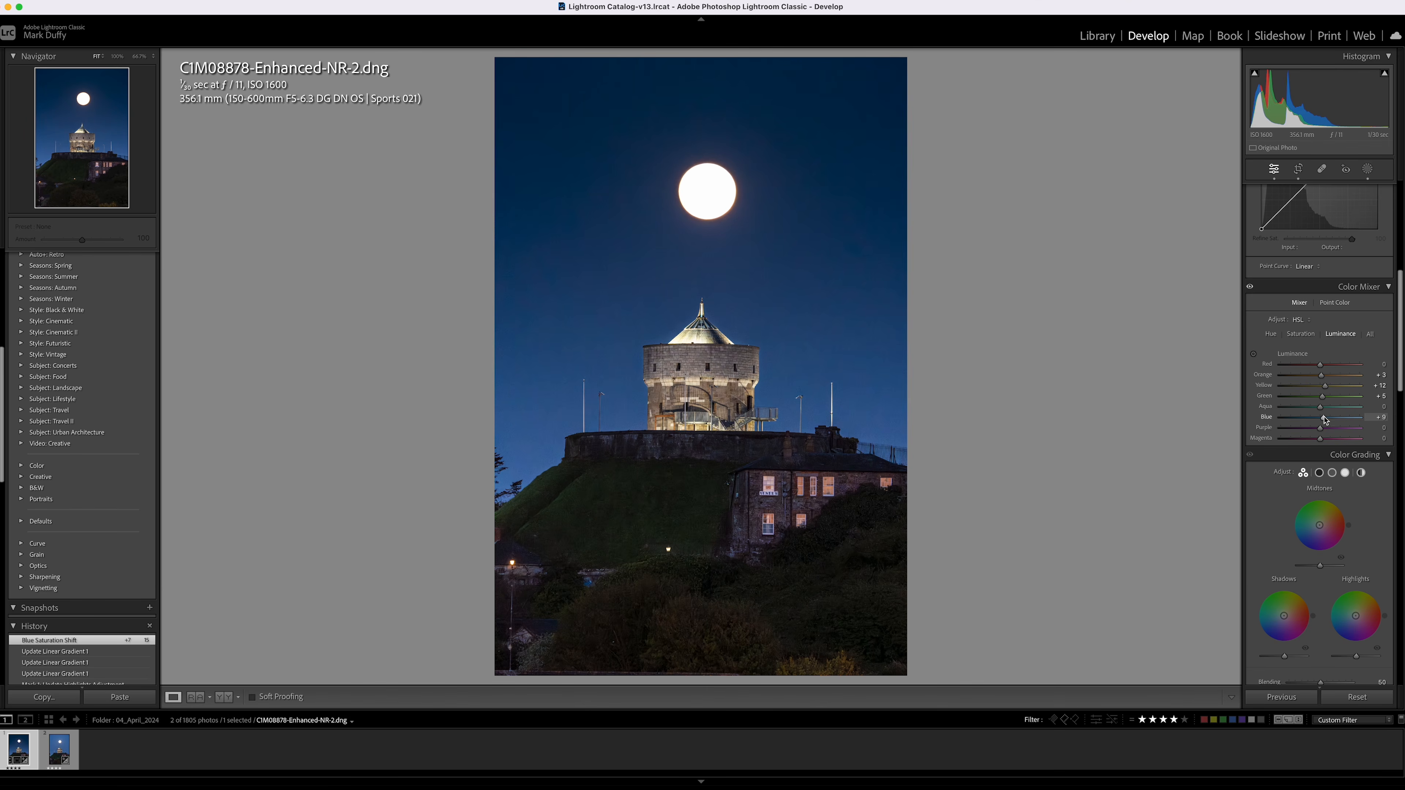
left_click_drag(1323, 421, 1320, 421)
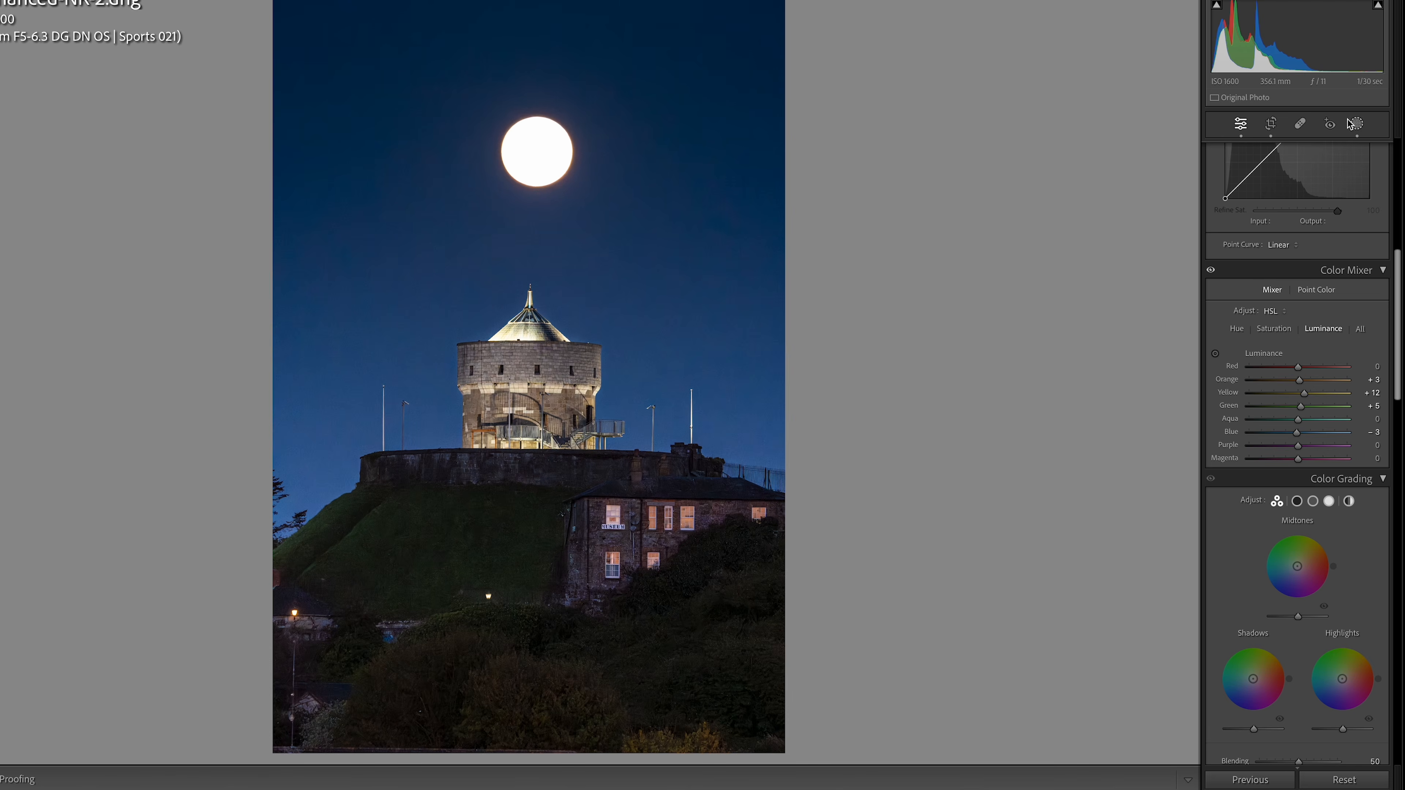
Start a new brush mask with Exposure 1.19 and brush Flow 52
left_click(1349, 124)
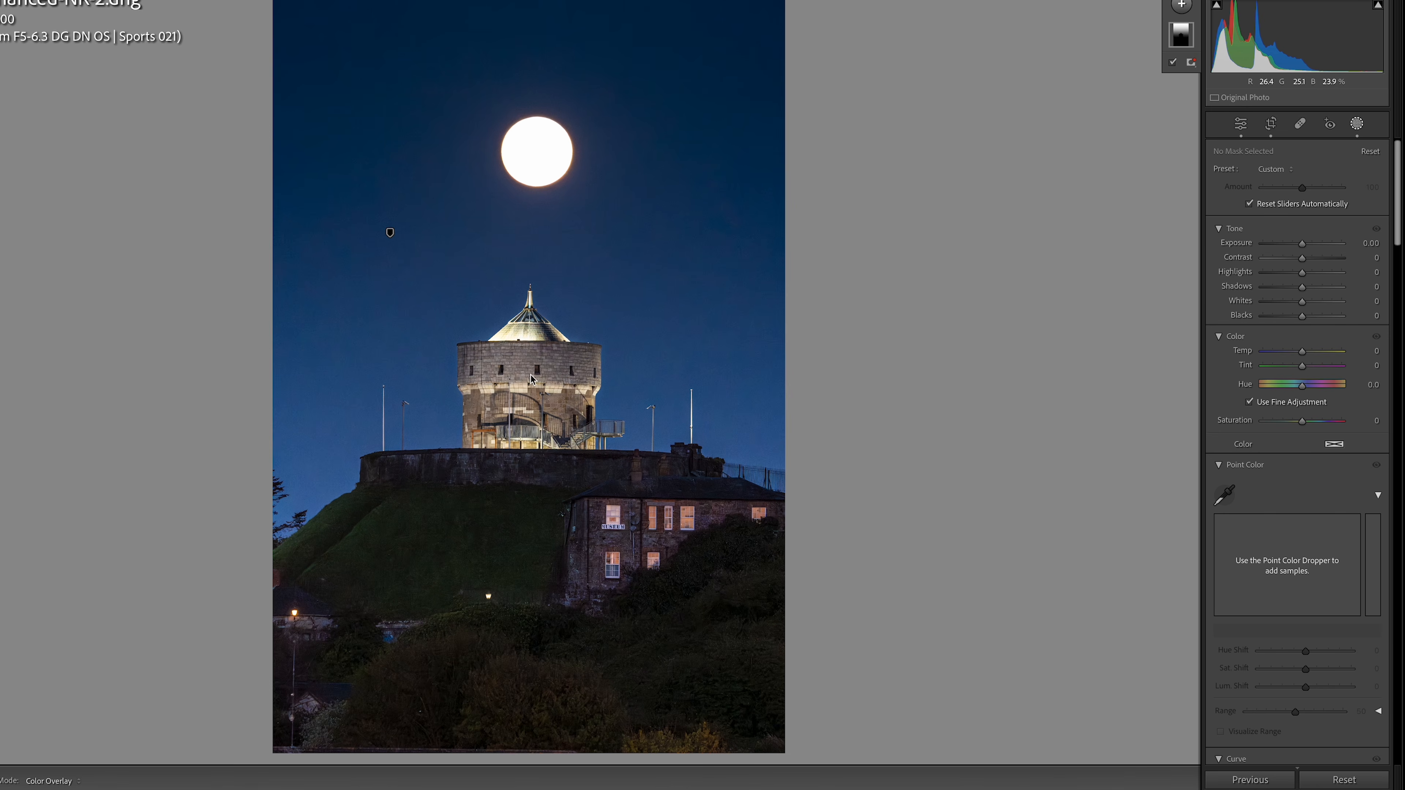
left_click(1181, 7)
left_click(1188, 131)
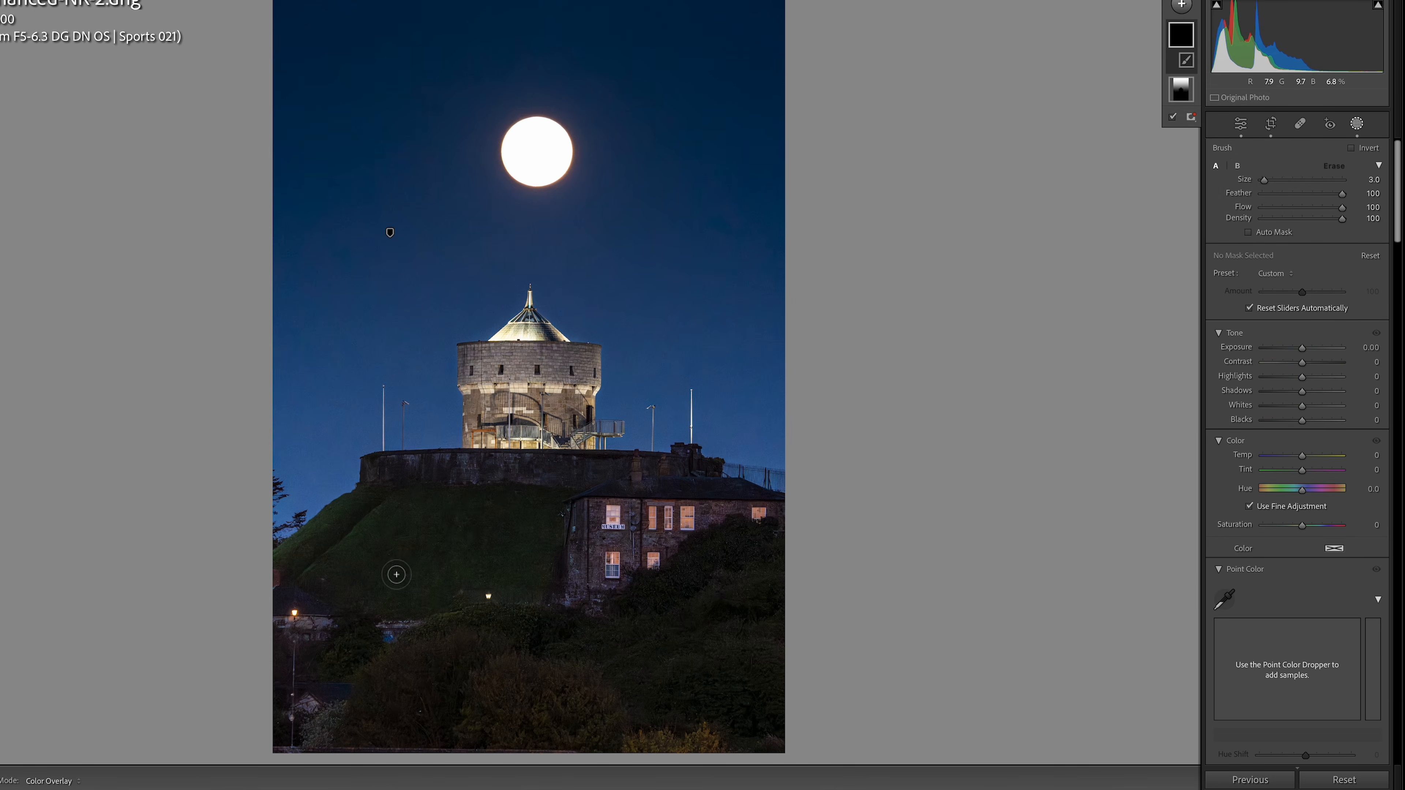
scroll(396, 573, "up", 6)
scroll(358, 586, "down", 2)
left_click_drag(1304, 350, 1316, 353)
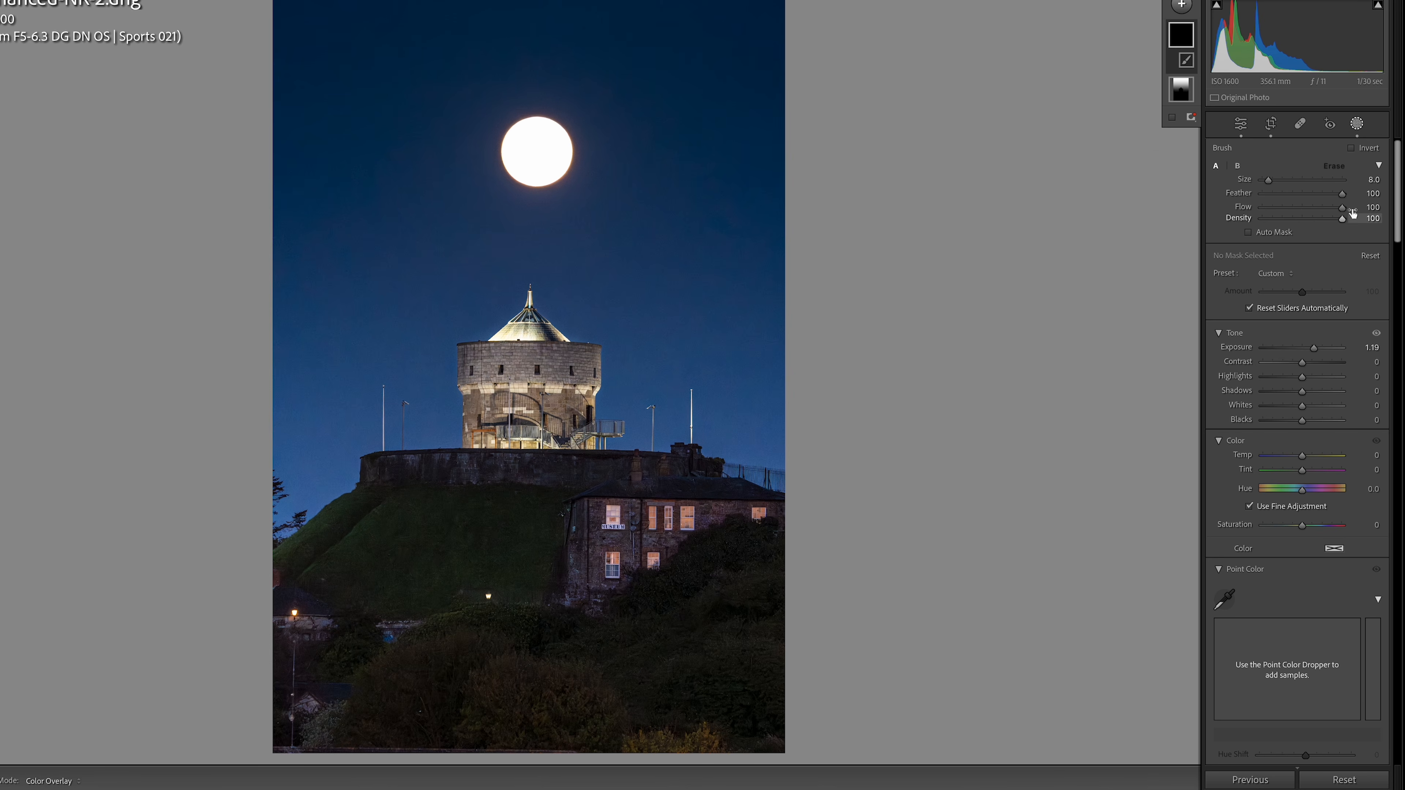
left_click_drag(1344, 213, 1307, 212)
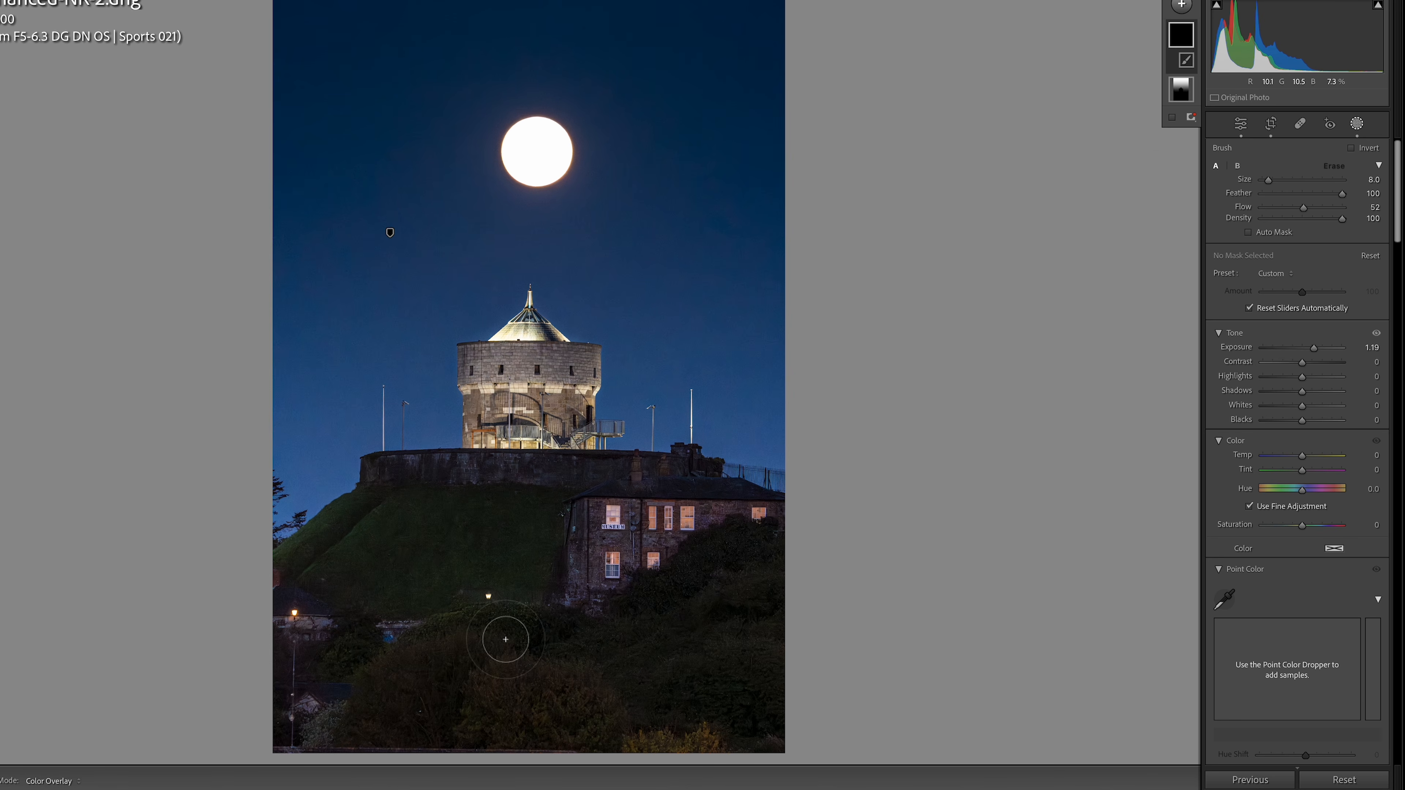
Paint the brightening mask over the grassy slope below the tower, varying the brush size
key("[")
key("[")
key("[")
mouse_move(362, 495)
left_mouse_down()
mouse_move(266, 571)
mouse_move(362, 493)
left_mouse_up()
key("]")
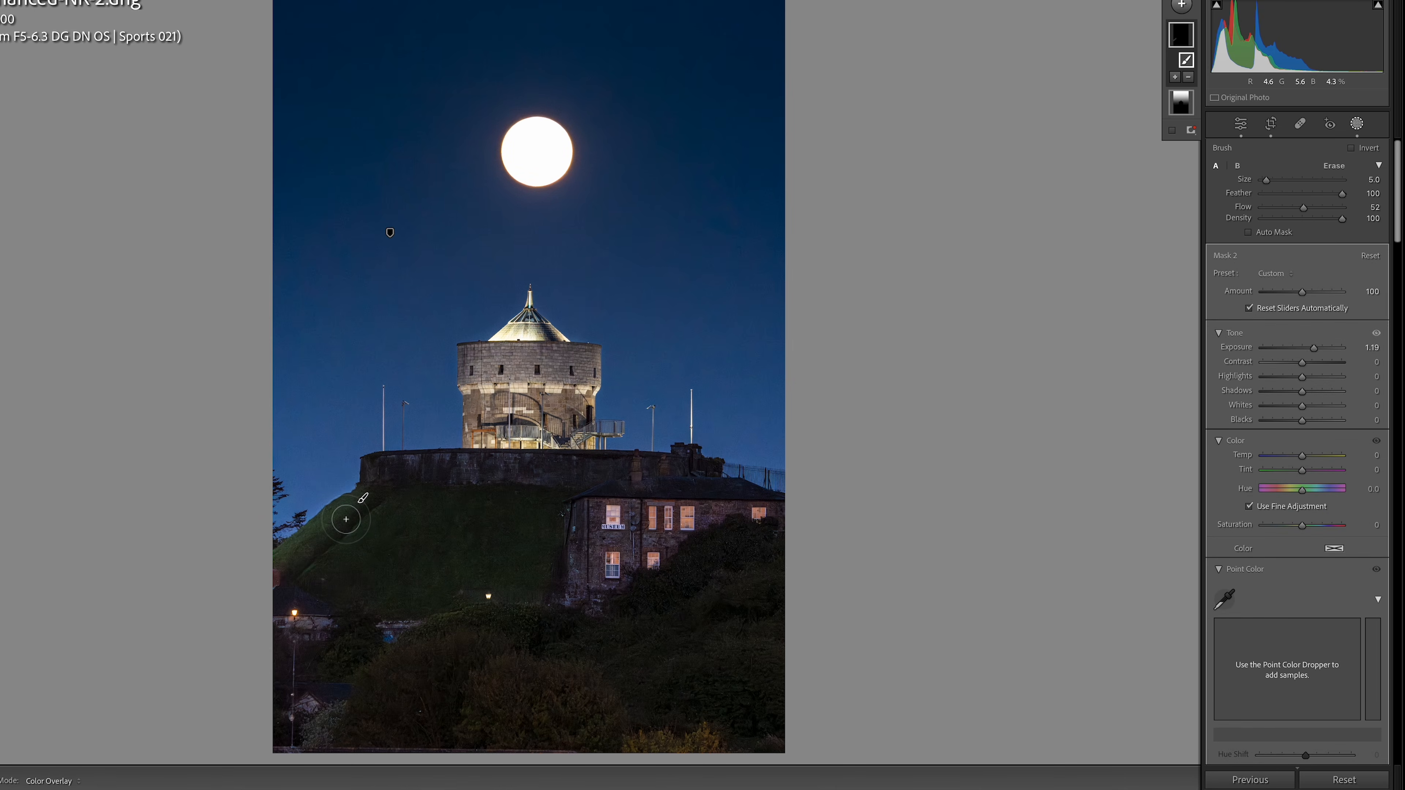
key("]")
key("]")
key("]")
key("]")
mouse_move(404, 507)
left_mouse_down()
mouse_move(353, 555)
mouse_move(431, 530)
mouse_move(386, 584)
mouse_move(504, 557)
mouse_move(428, 502)
mouse_move(510, 525)
mouse_move(420, 507)
mouse_move(345, 573)
mouse_move(418, 505)
mouse_move(375, 570)
mouse_move(411, 541)
mouse_move(461, 573)
mouse_move(406, 519)
left_mouse_up()
Paint the brightening mask along the stone wall beneath the tower with a size 5 brush
key("[")
key("[")
key("[")
key("[")
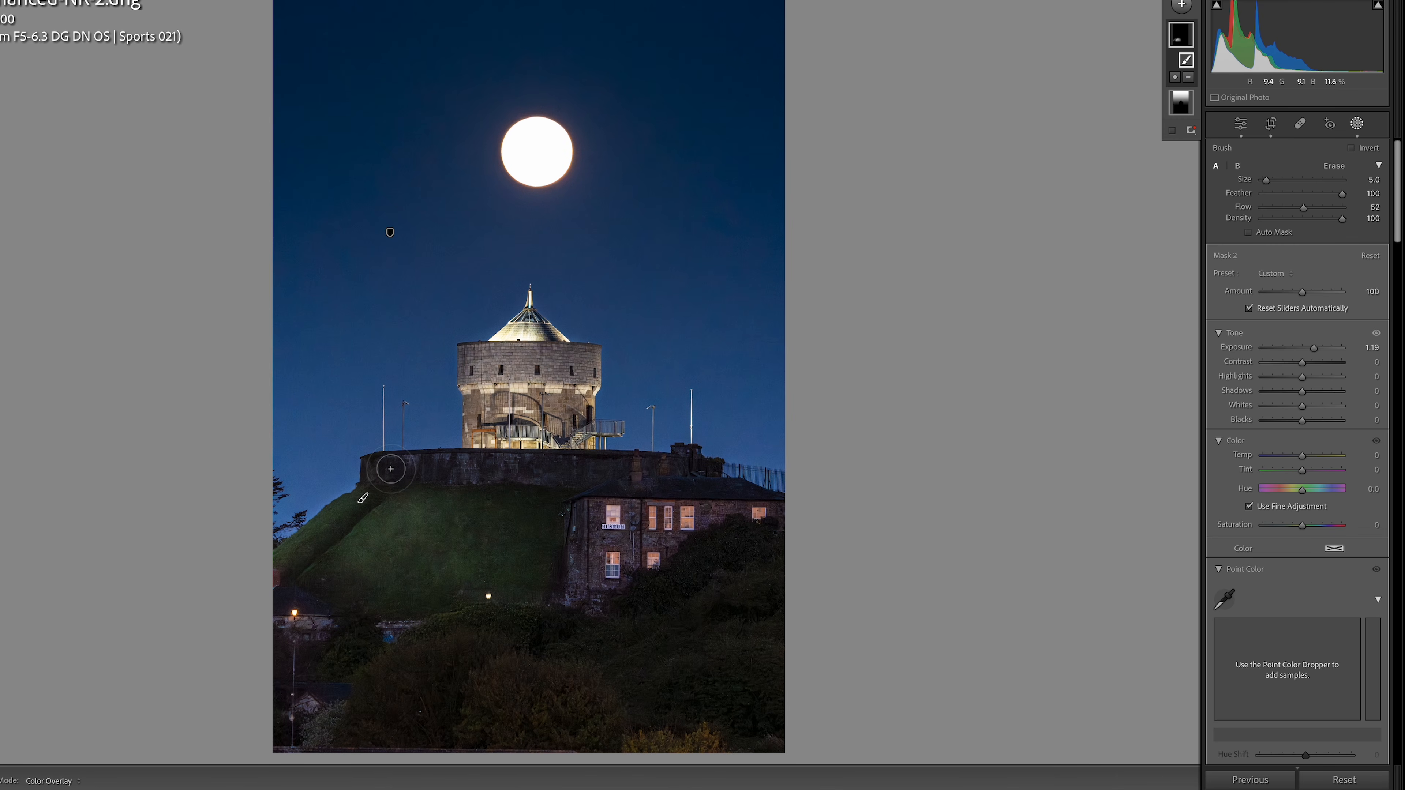
mouse_move(388, 468)
left_mouse_down()
mouse_move(599, 458)
mouse_move(455, 467)
mouse_move(684, 471)
left_mouse_up()
Paint the brightening mask over the stone house's walls, reducing the brush to size 3 for the areas around the windows
scroll(597, 470, "up", 1)
key("]")
key("]")
key("]")
key("]")
key("]")
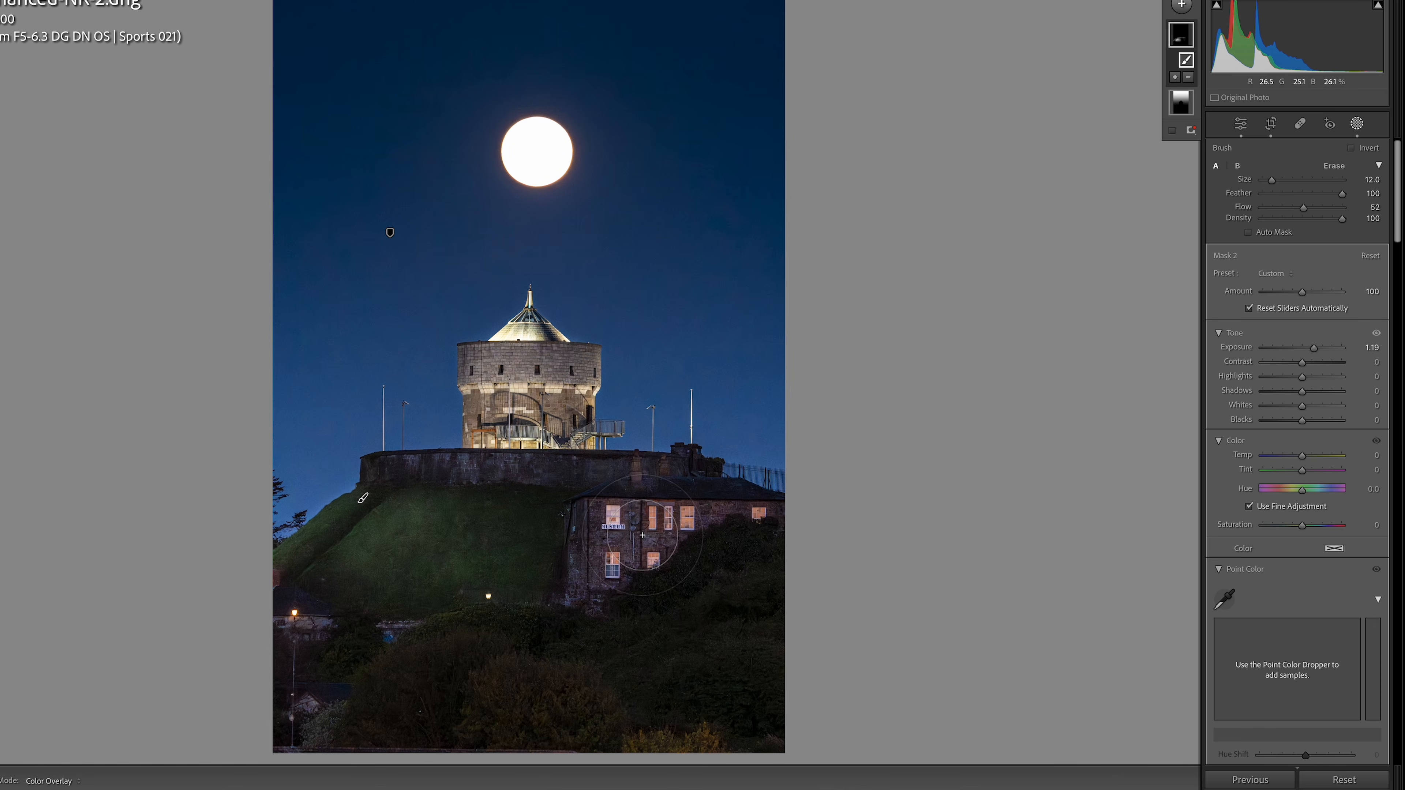
key("[")
key("[")
key("[")
key("[")
key("[")
mouse_move(708, 518)
left_mouse_down()
mouse_move(619, 570)
mouse_move(697, 522)
left_mouse_up()
mouse_move(697, 521)
left_mouse_down()
mouse_move(640, 524)
mouse_move(657, 553)
mouse_move(644, 544)
left_mouse_up()
key("[")
key("[")
key("[")
key("[")
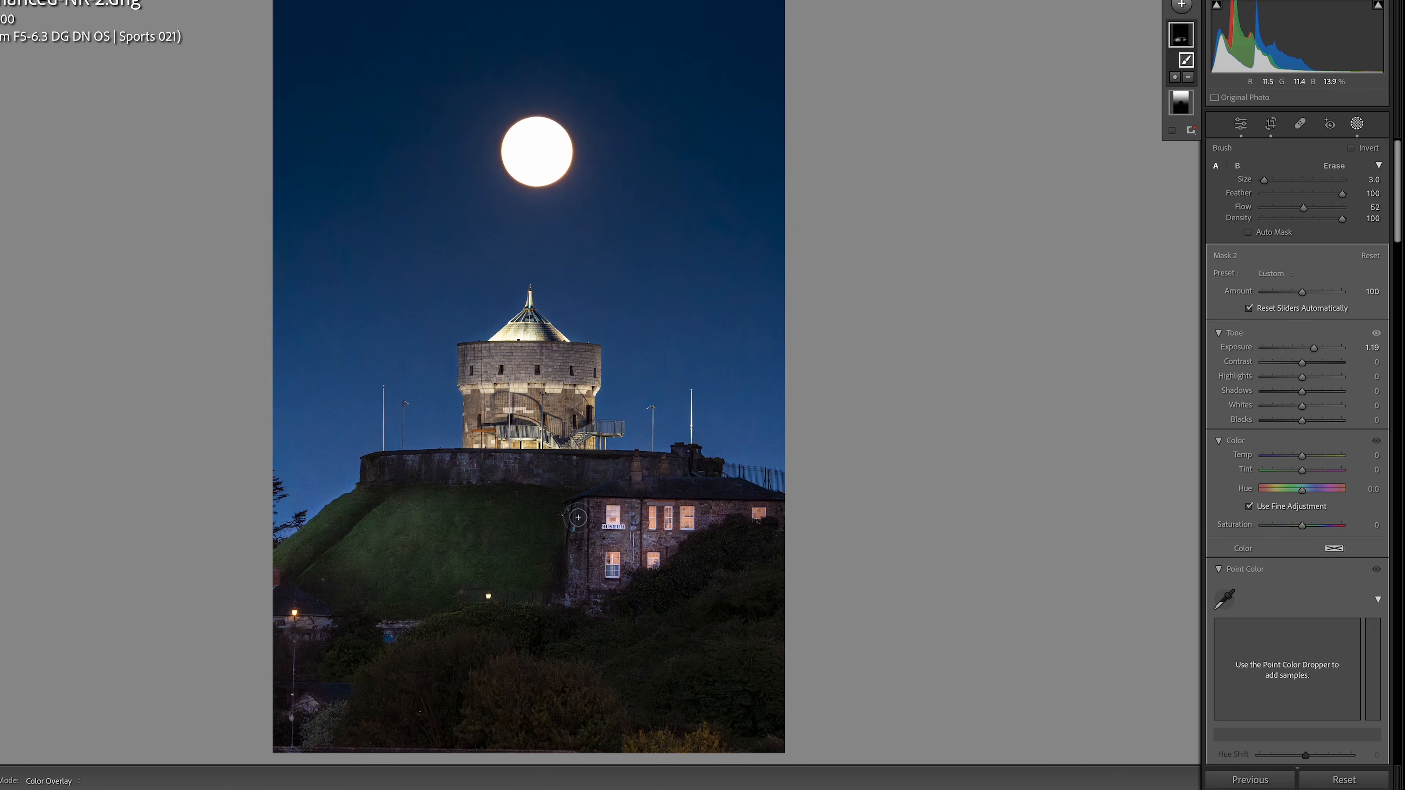
mouse_move(625, 575)
left_mouse_down()
mouse_move(667, 545)
mouse_move(614, 588)
mouse_move(640, 559)
left_mouse_up()
Paint the brightening mask over the foreground bushes and trees with a larger brush
key("bracketright")
key("bracketright")
key("bracketright")
key("bracketright")
key("bracketleft")
mouse_move(756, 586)
left_mouse_down()
mouse_move(694, 621)
mouse_move(738, 667)
mouse_move(775, 650)
mouse_move(750, 641)
mouse_move(631, 684)
mouse_move(751, 640)
mouse_move(637, 674)
left_mouse_up()
key("bracketright")
key("bracketright")
key("bracketright")
mouse_move(551, 689)
left_mouse_down()
mouse_move(470, 698)
mouse_move(516, 709)
mouse_move(498, 688)
mouse_move(575, 705)
mouse_move(479, 653)
mouse_move(383, 702)
mouse_move(502, 629)
mouse_move(426, 659)
mouse_move(396, 665)
left_mouse_up()
left_click_drag(390, 668, 348, 656)
mouse_move(451, 661)
left_mouse_down()
mouse_move(386, 677)
mouse_move(475, 678)
left_mouse_up()
mouse_move(570, 685)
left_mouse_down()
mouse_move(518, 703)
mouse_move(594, 702)
mouse_move(530, 693)
mouse_move(614, 709)
mouse_move(650, 735)
left_mouse_up()
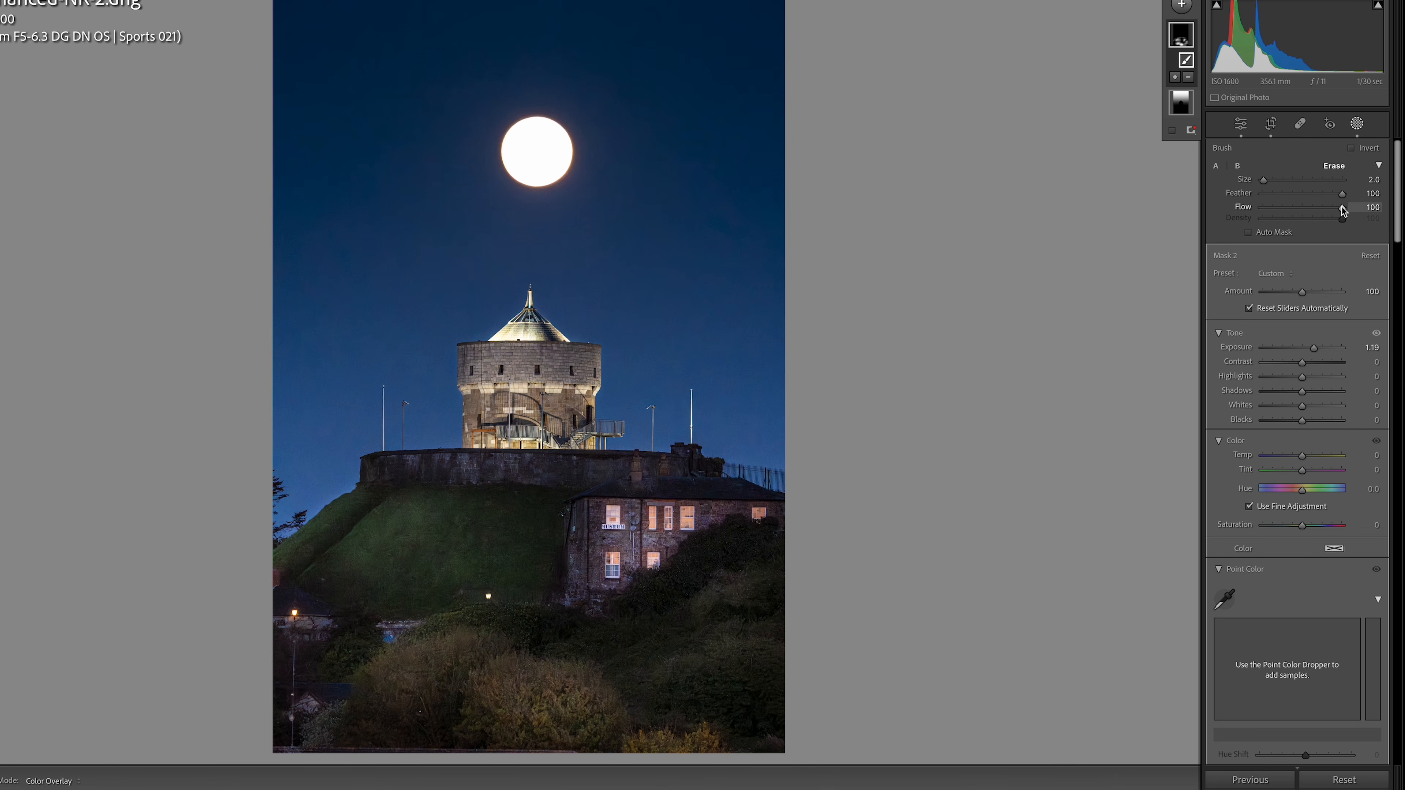
Erase part of the brightening mask from the central foreground bushes with the eraser at Flow 42
left_click_drag(1342, 209, 1294, 209)
key("bracketright")
key("bracketright")
key("bracketright")
mouse_move(514, 719)
left_mouse_down()
mouse_move(587, 703)
mouse_move(529, 689)
mouse_move(575, 660)
mouse_move(392, 674)
mouse_move(759, 751)
mouse_move(789, 737)
mouse_move(503, 744)
left_mouse_up()
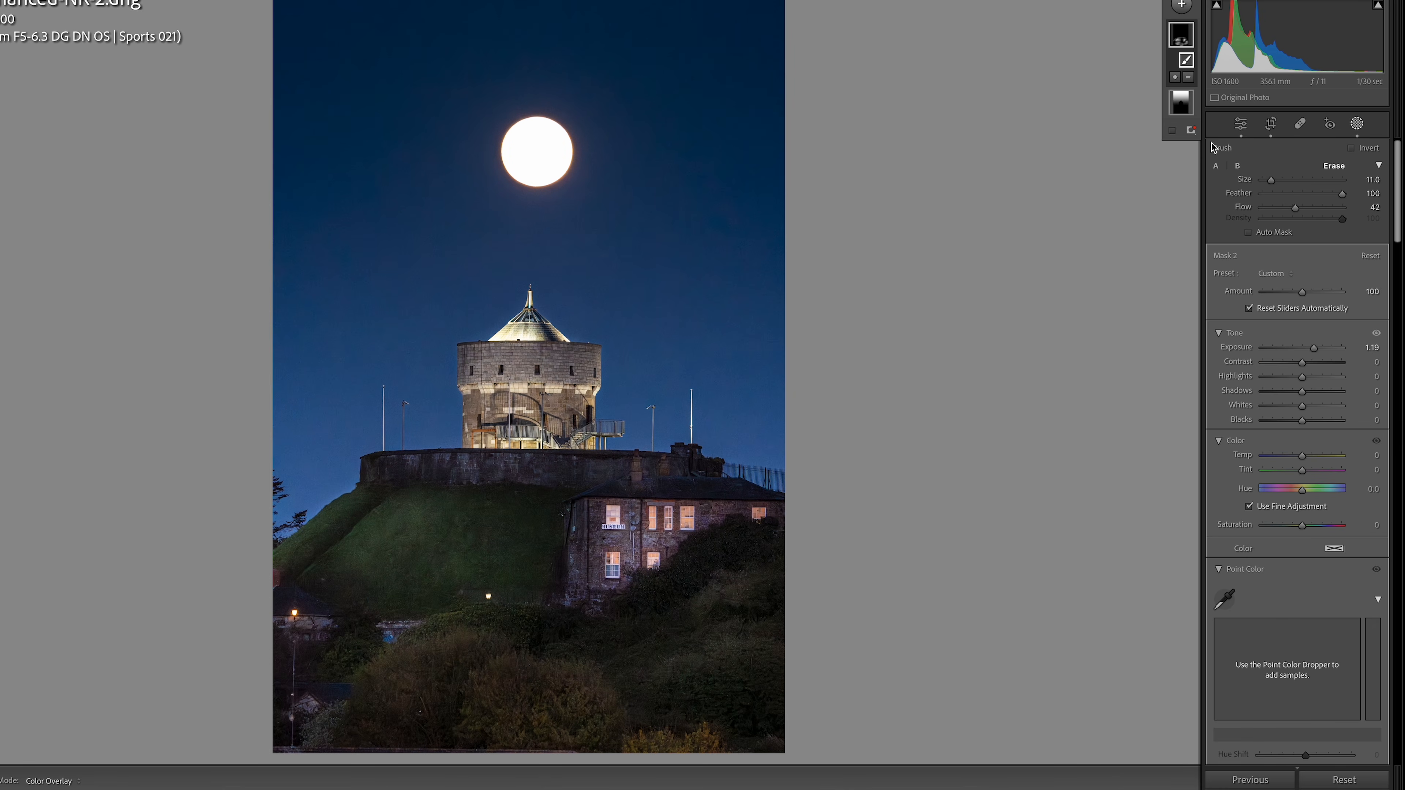
Paint lightly over the foreground bushes and grassy slope at Flow 9, varying the brush size between 15 and 5
left_click(1216, 167)
left_click_drag(1304, 207, 1266, 209)
scroll(438, 638, "up", 4)
mouse_move(407, 697)
left_mouse_down()
mouse_move(770, 701)
mouse_move(493, 675)
mouse_move(749, 701)
left_mouse_up()
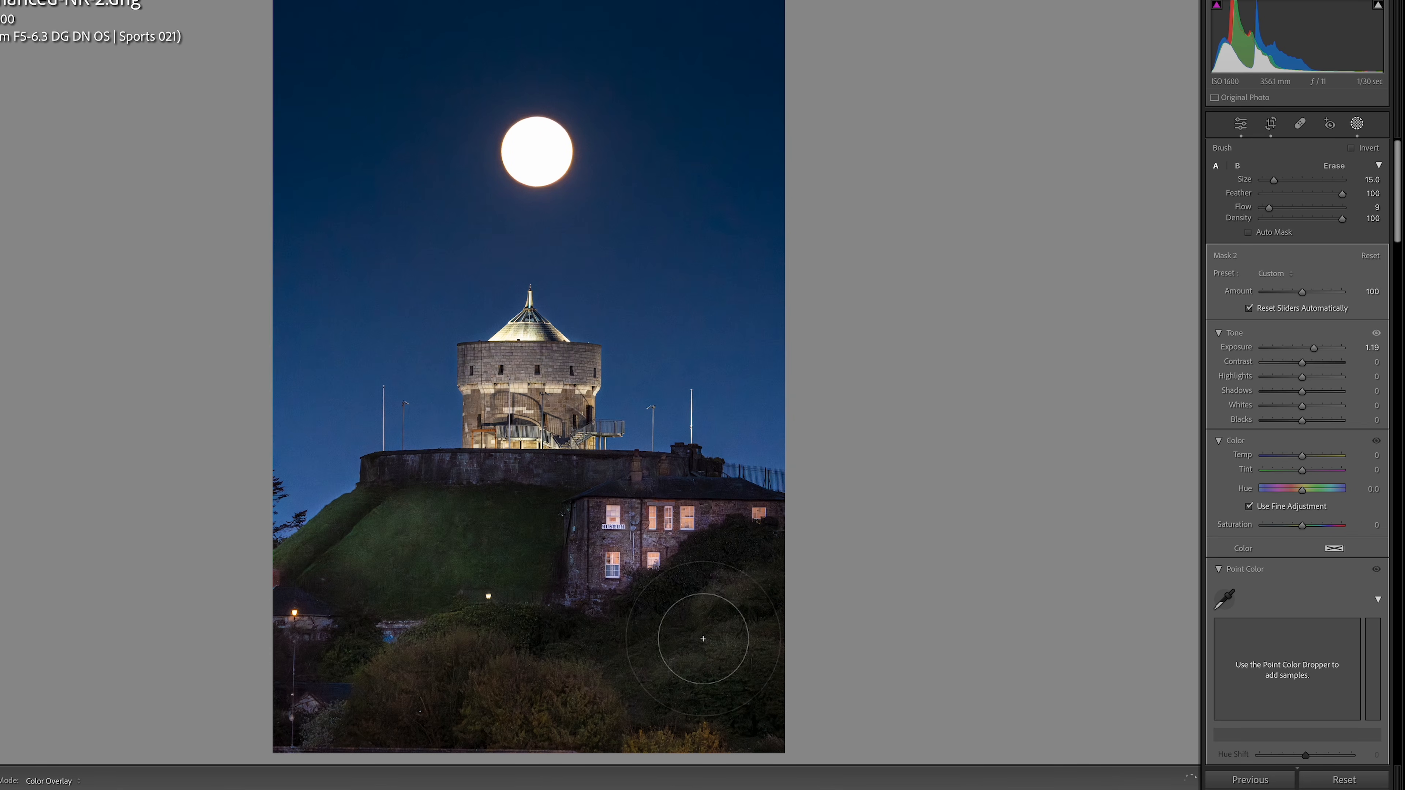
mouse_move(561, 720)
left_mouse_down()
mouse_move(455, 665)
mouse_move(533, 643)
mouse_move(376, 684)
mouse_move(352, 655)
left_mouse_up()
scroll(352, 655, "down", 7)
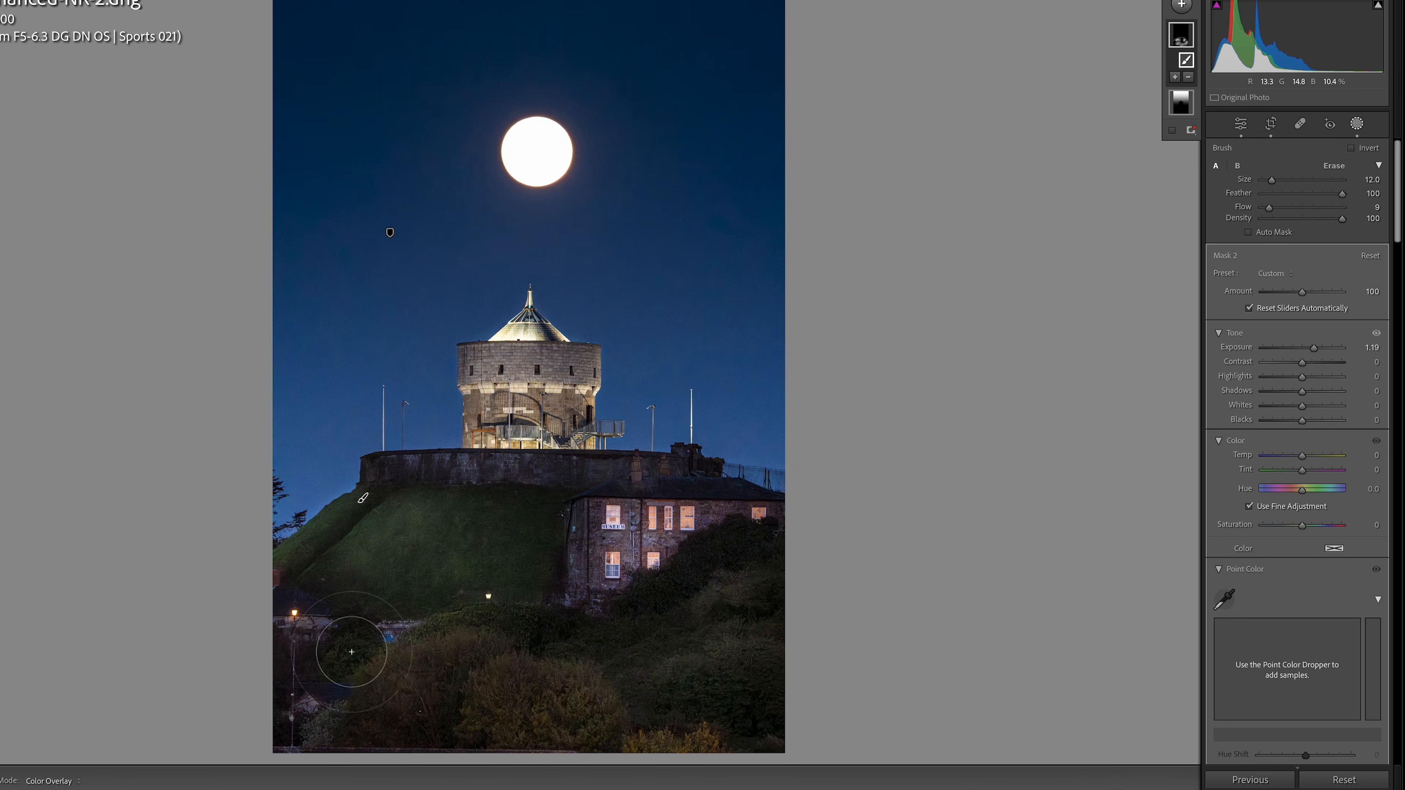
scroll(346, 647, "down", 2)
scroll(274, 606, "down", 1)
scroll(309, 619, "up", 4)
scroll(311, 710, "down", 1)
scroll(459, 531, "up", 3)
scroll(433, 532, "down", 4)
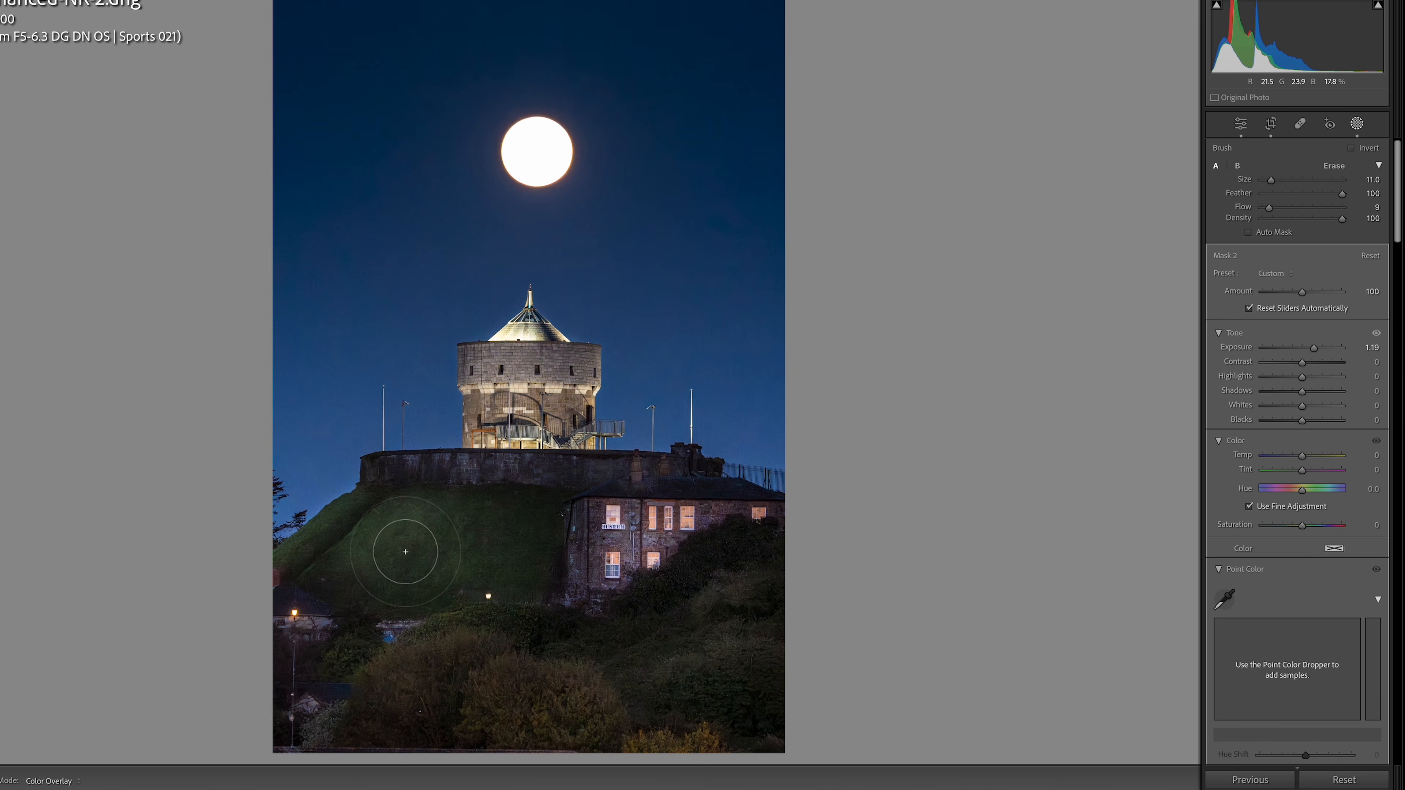
scroll(328, 569, "down", 2)
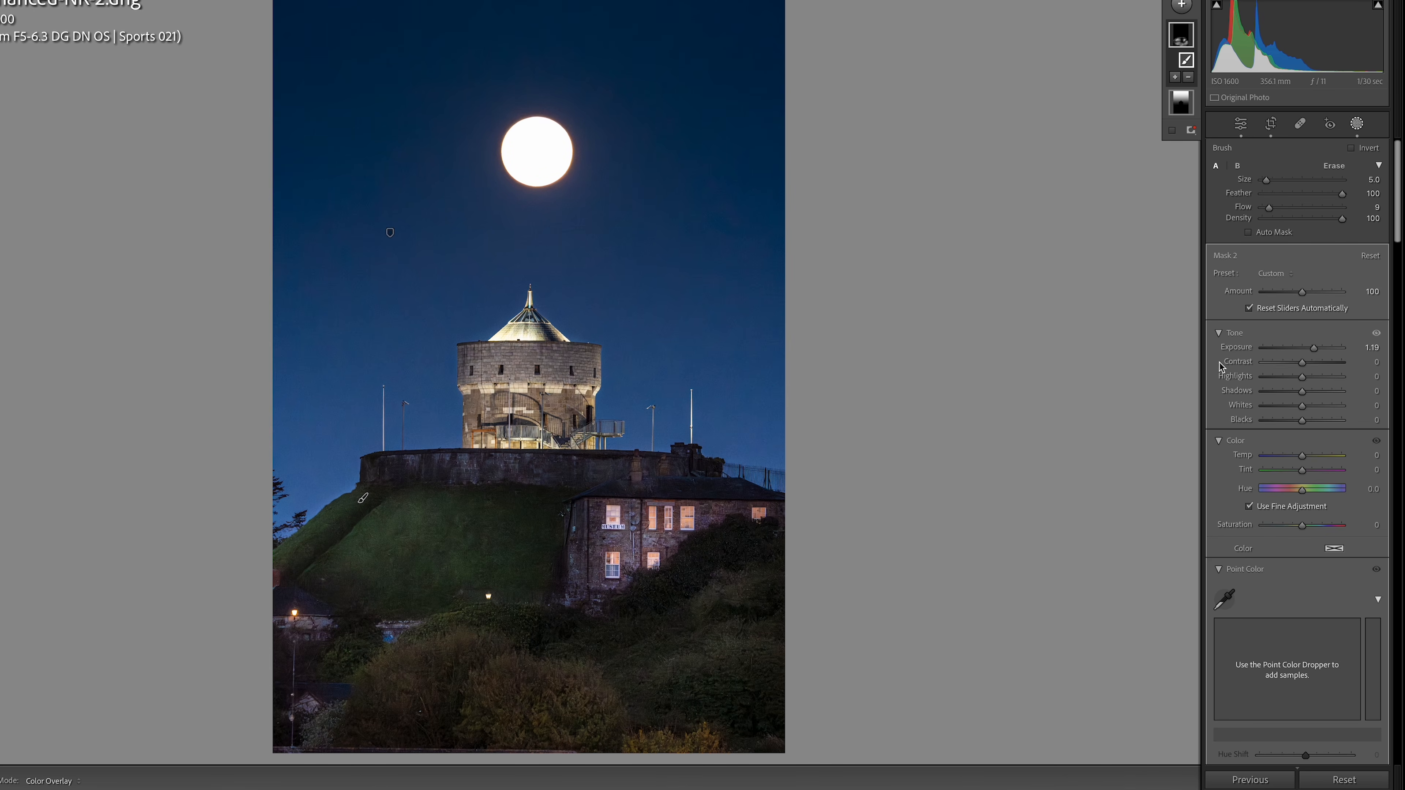
Compare the photo with all masks switched off and on
left_click(1170, 1)
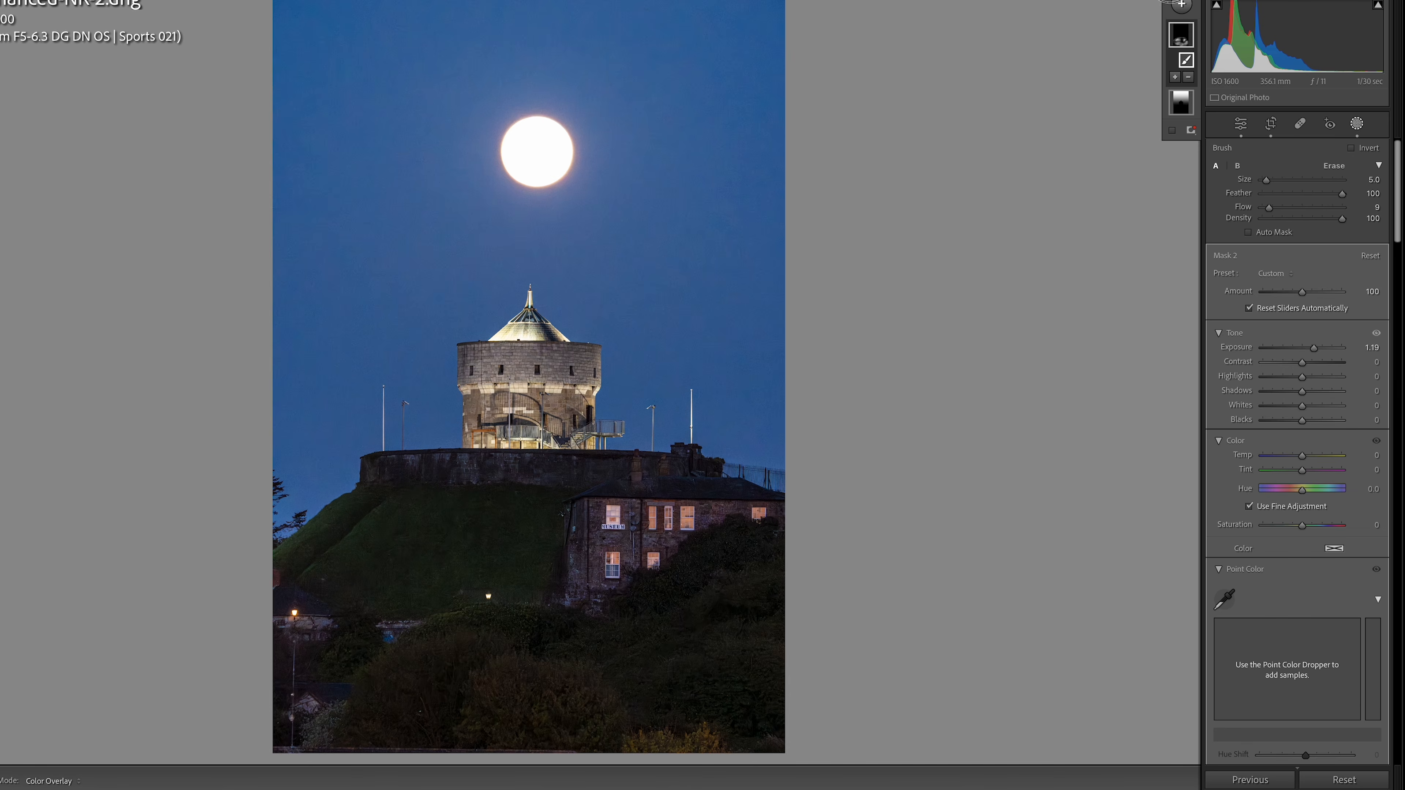
left_click(1169, 1)
left_click(1169, 1)
left_click(1169, 1)
left_click(1170, 0)
left_click(1170, 0)
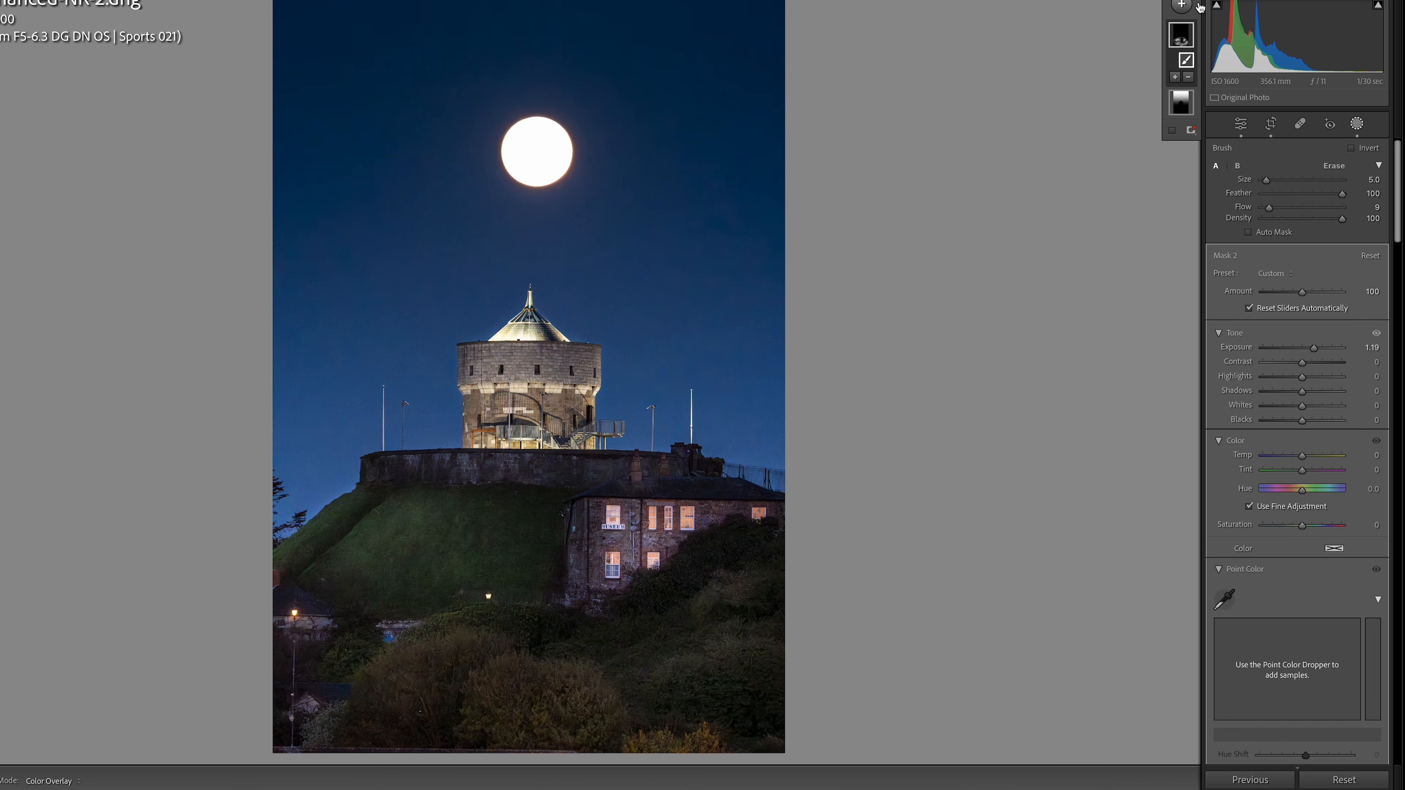
left_click(1182, 6)
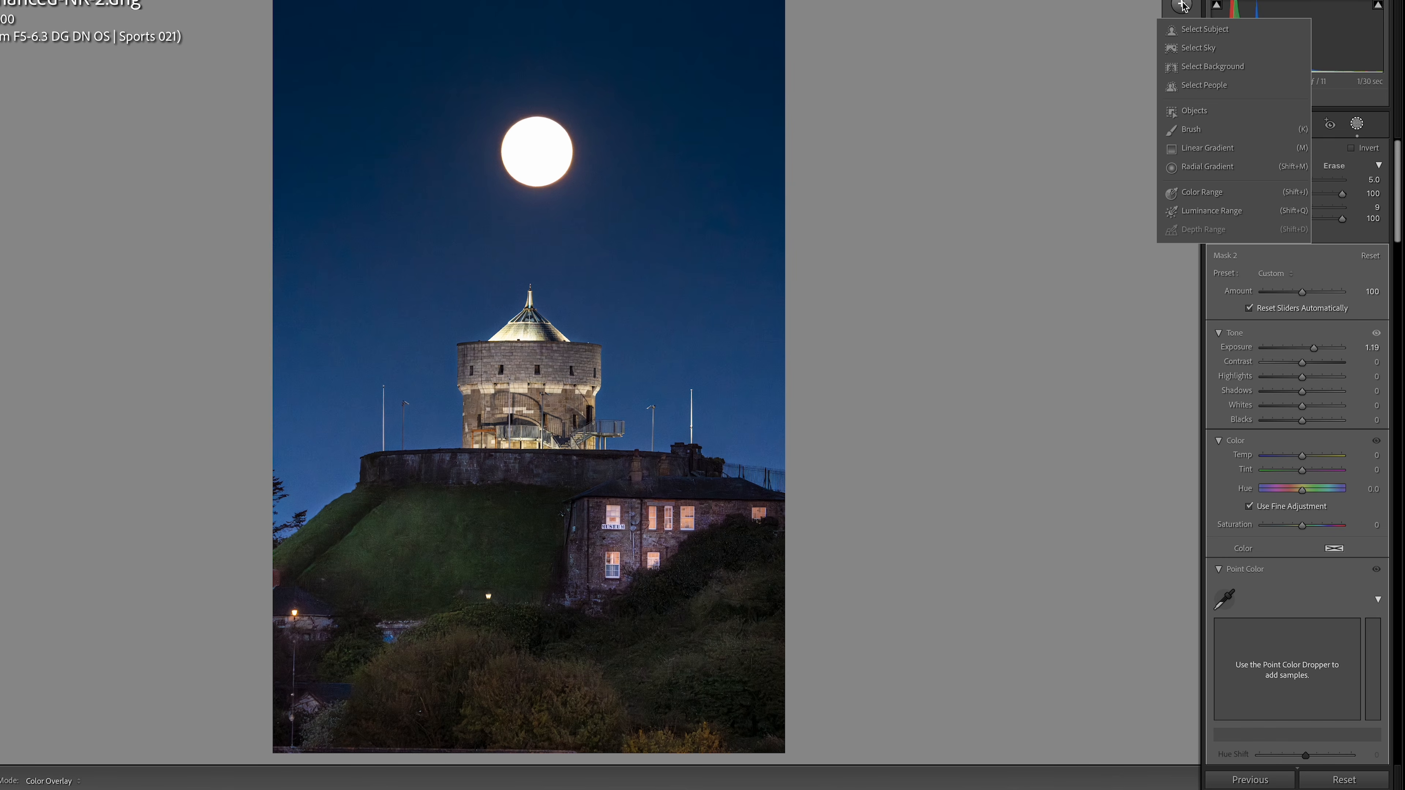
left_click(1195, 113)
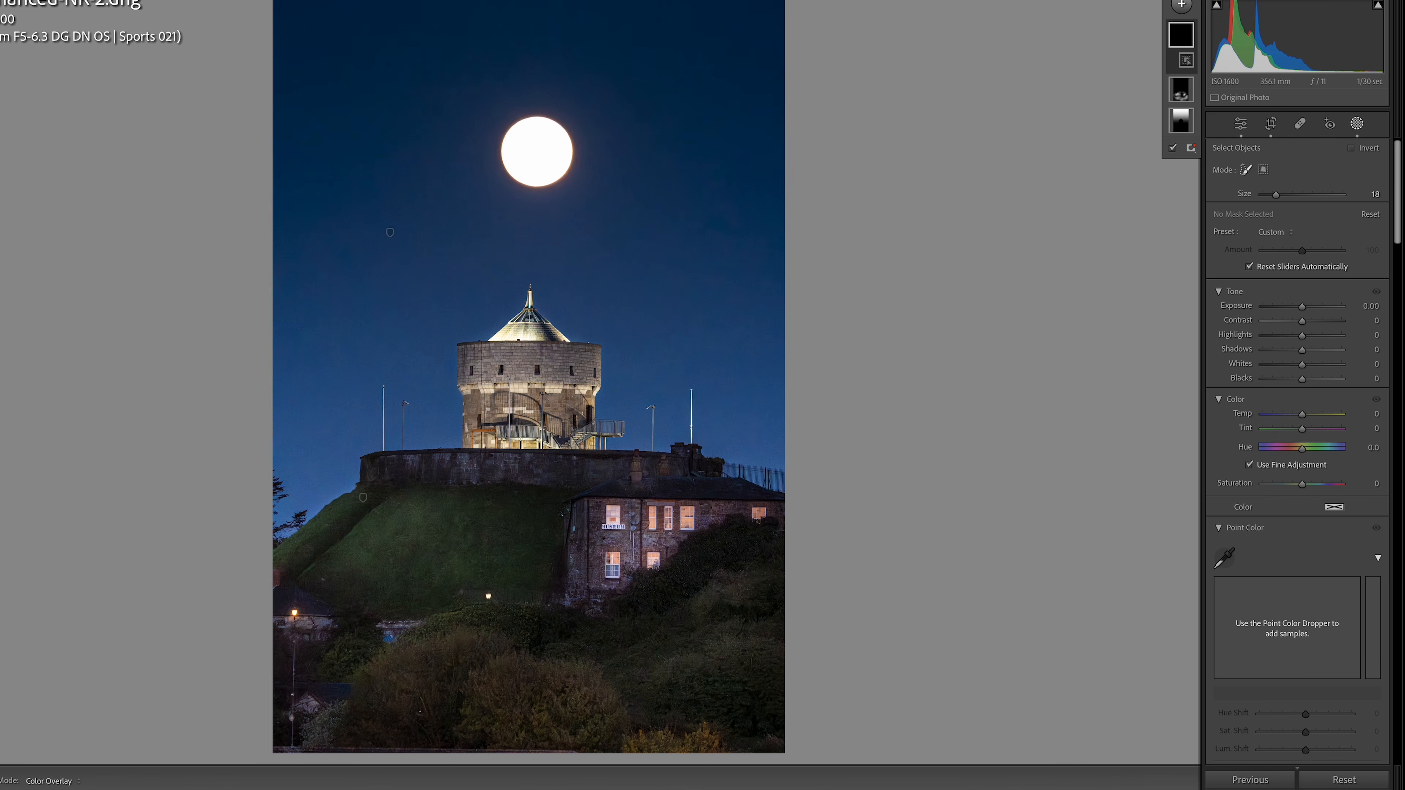
left_click(535, 150)
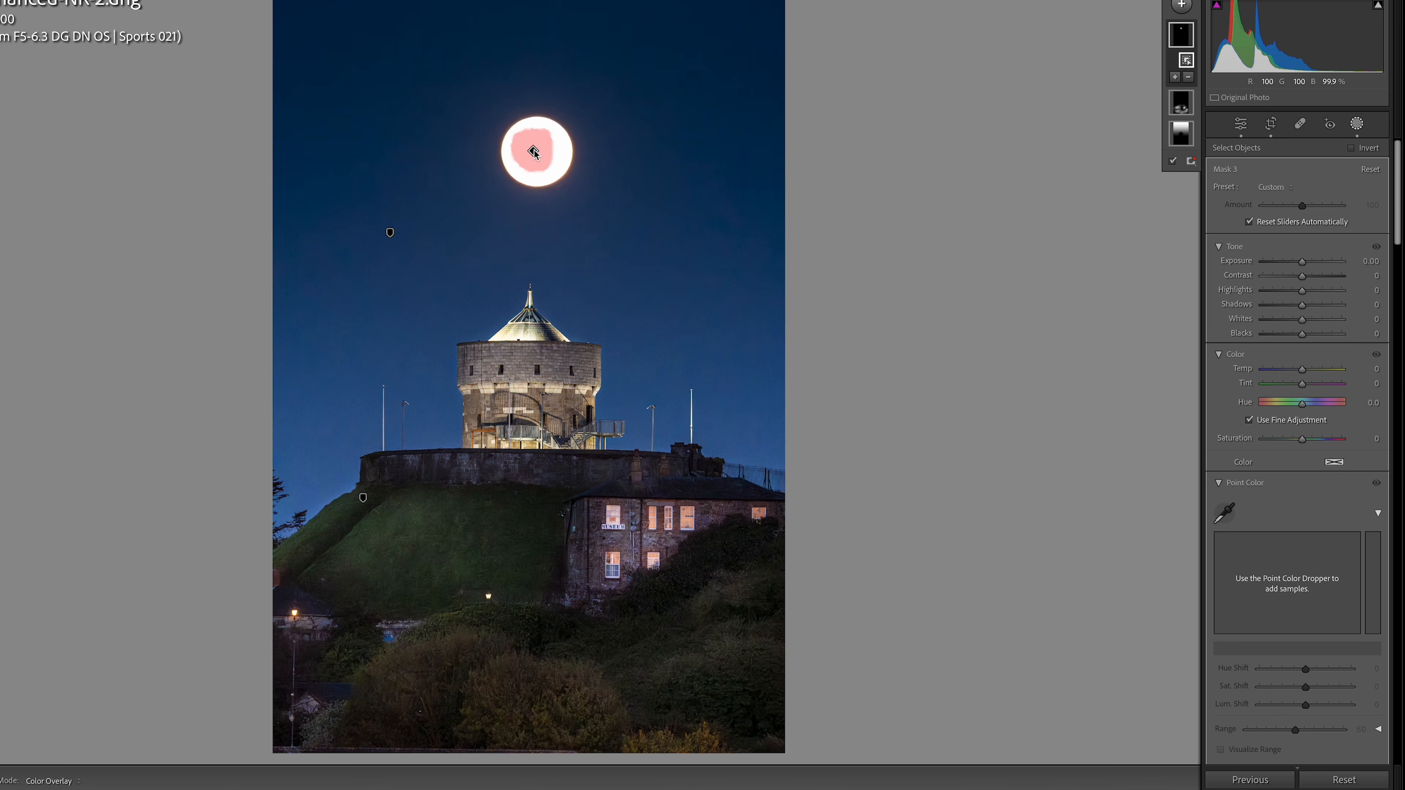
key("Delete")
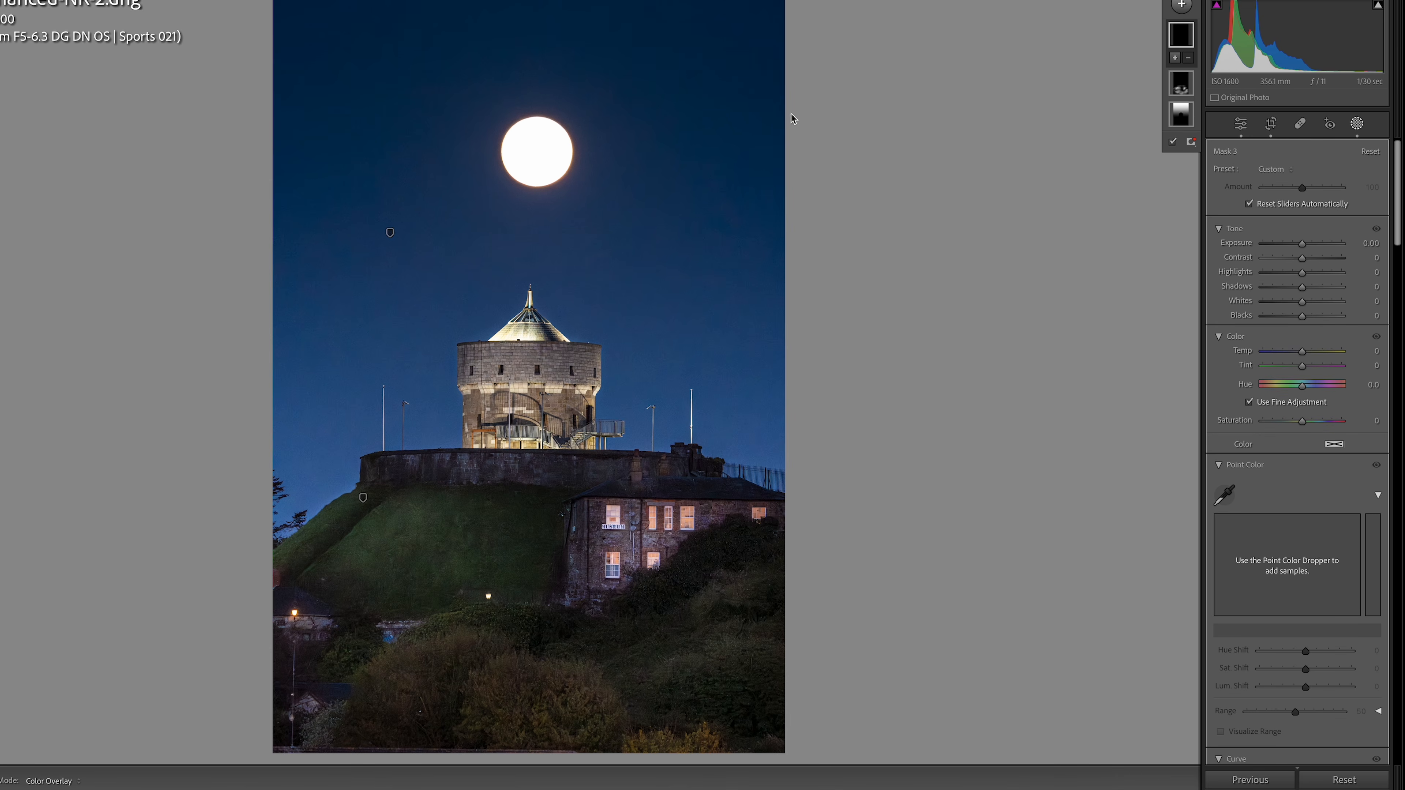
Create an Objects mask covering the whole moon with a size 29 selection brush
left_click(1182, 6)
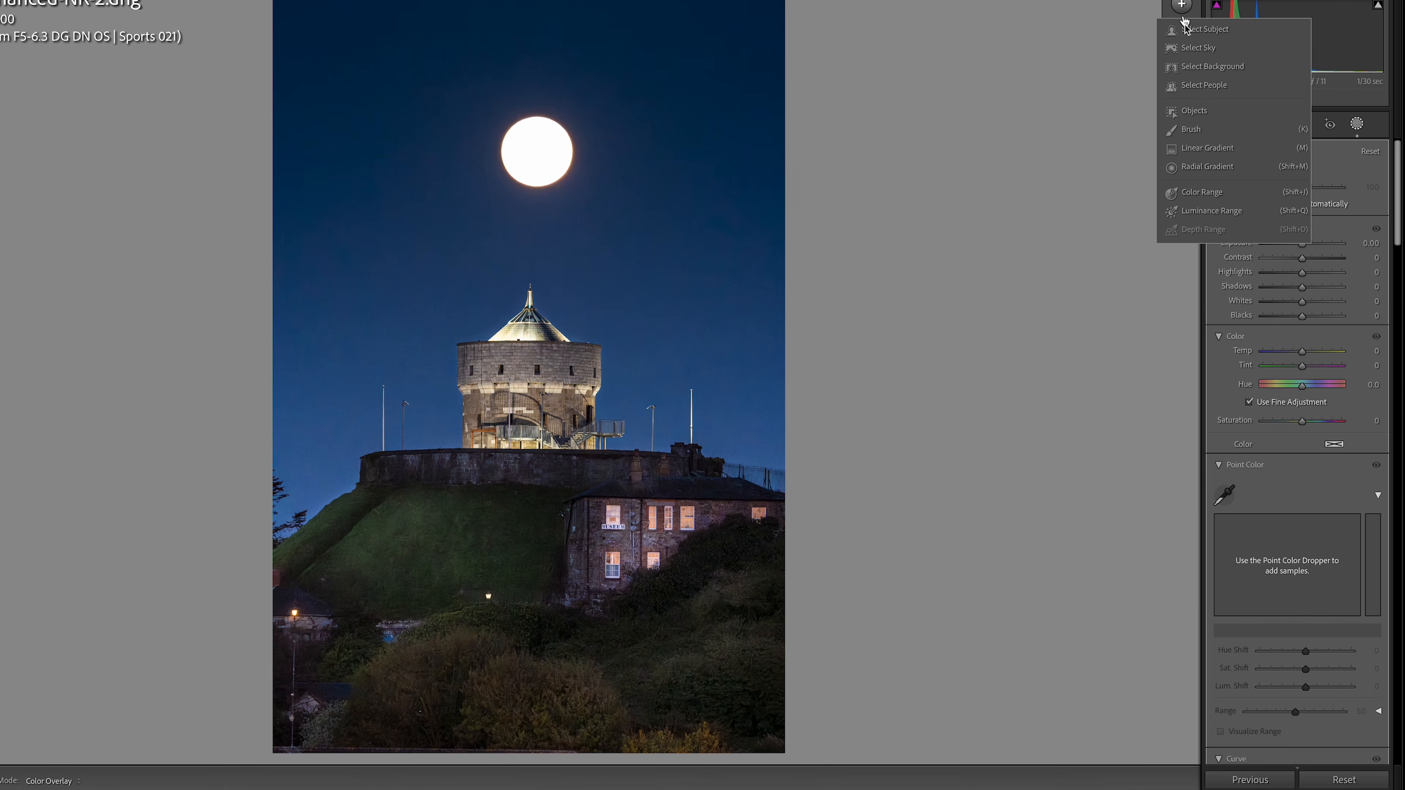
left_click(1193, 111)
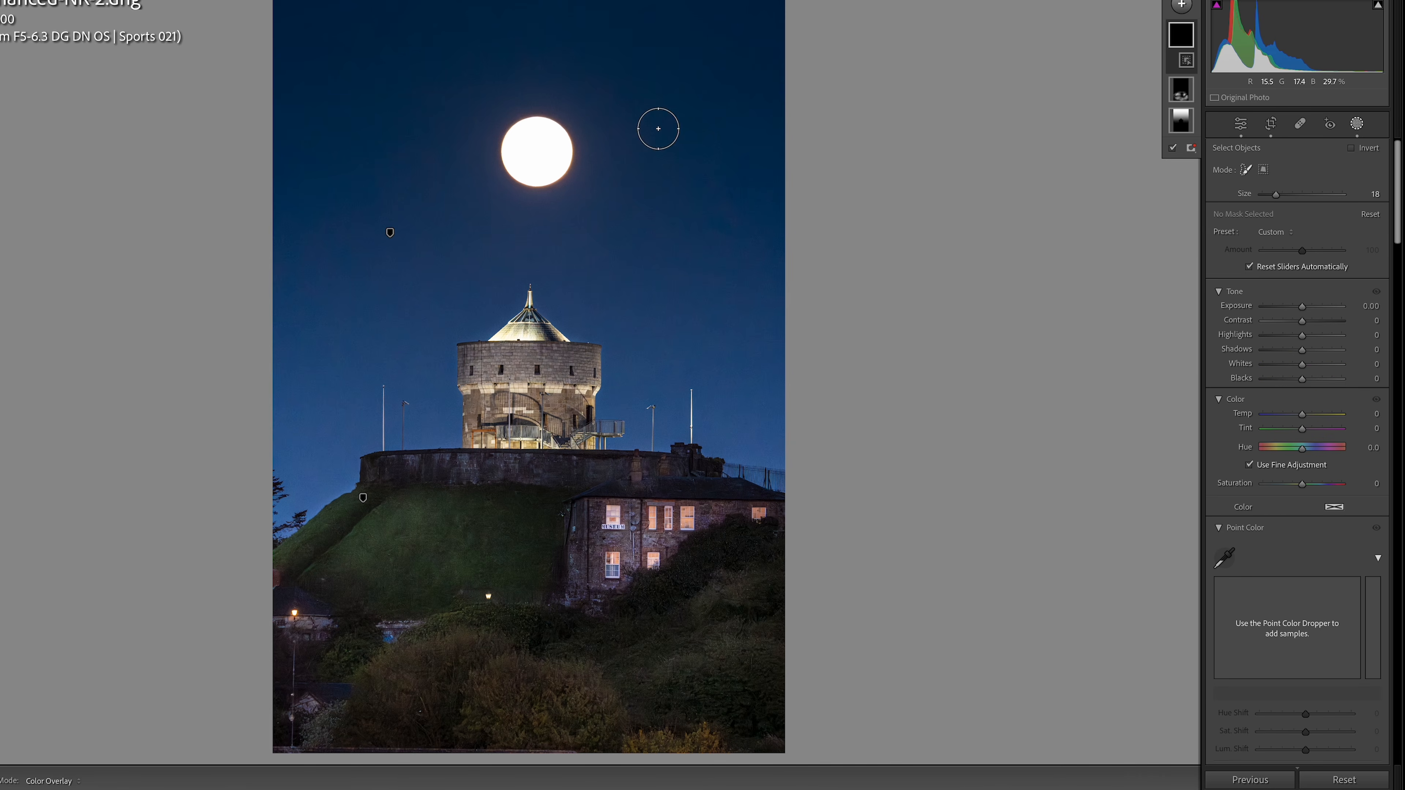
scroll(536, 146, "up", 9)
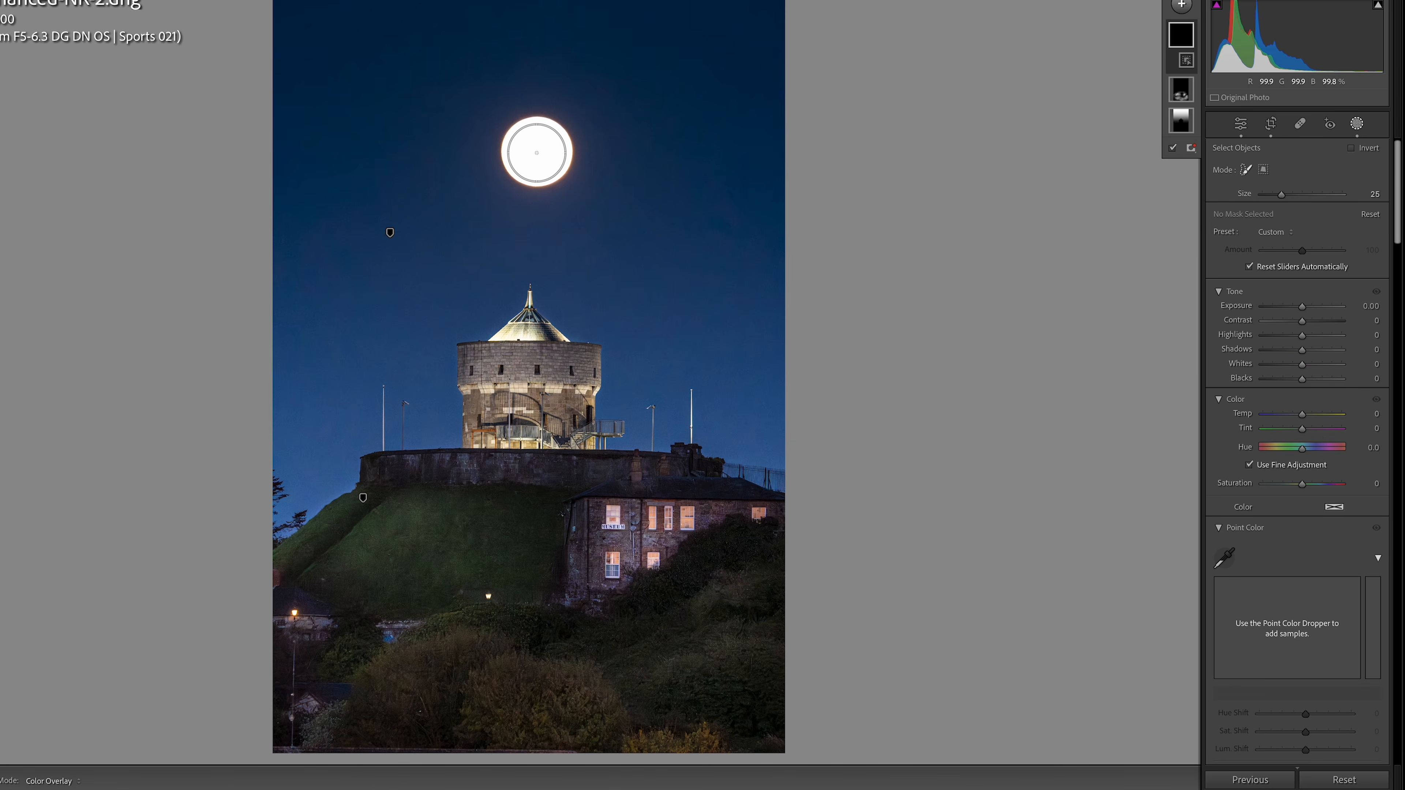
scroll(536, 153, "up", 1)
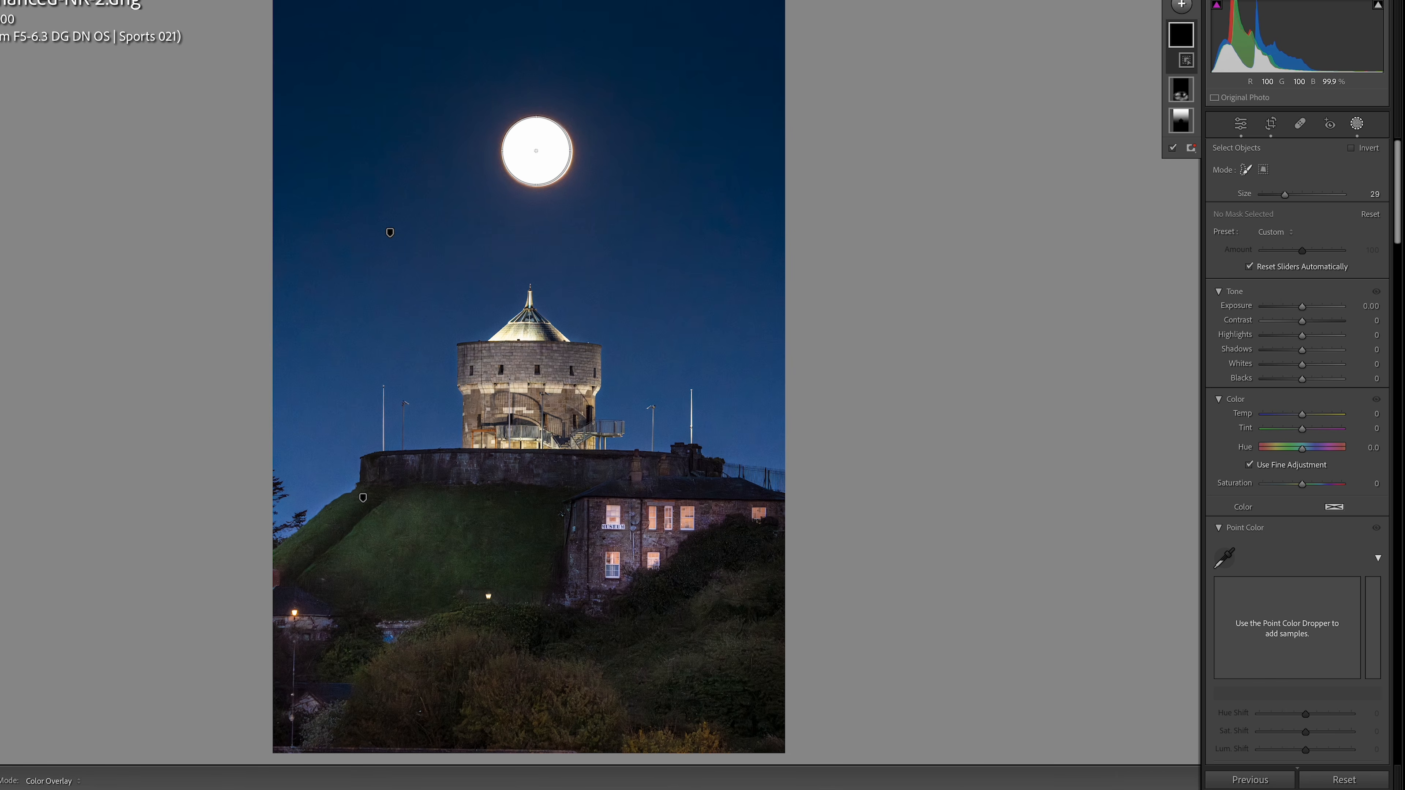
left_click(536, 152)
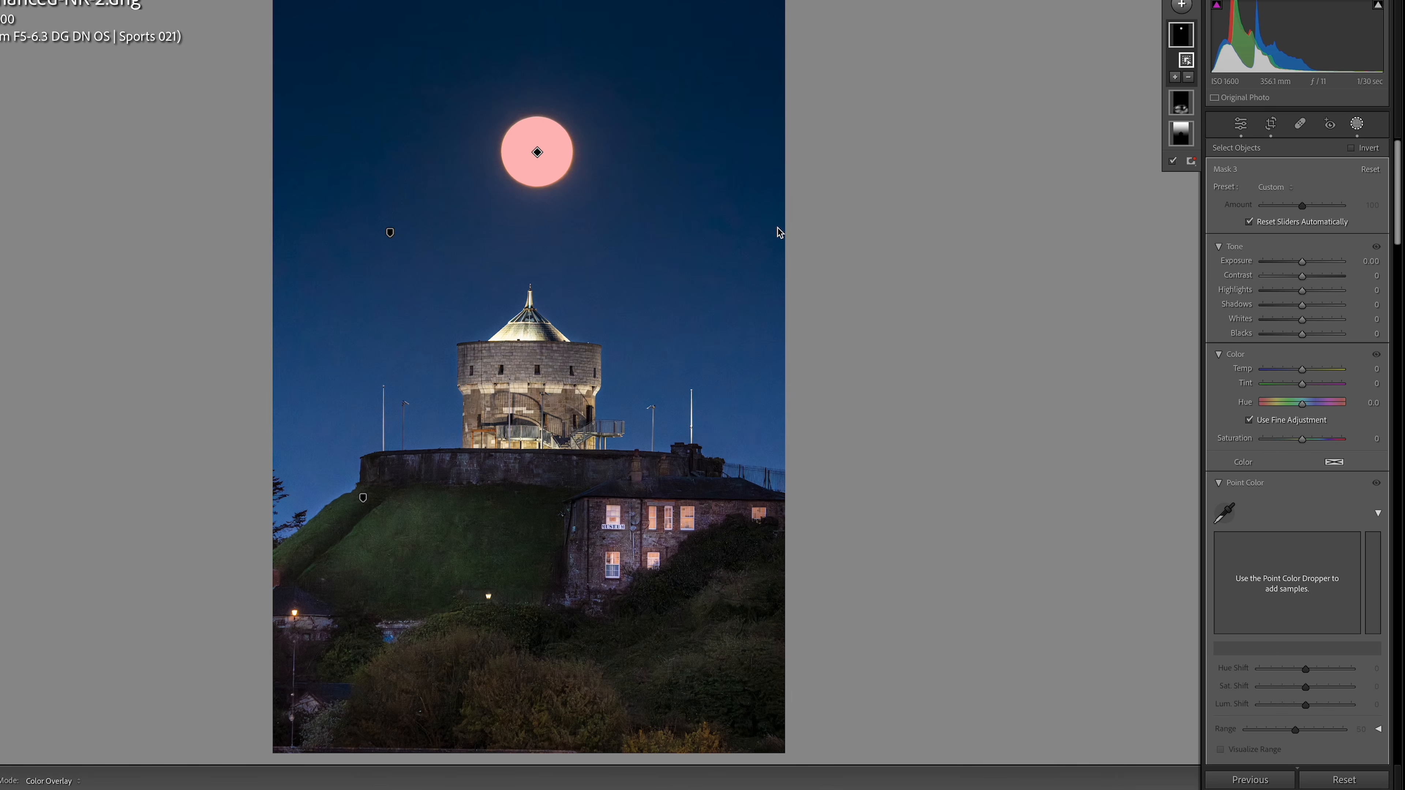
Set the moon mask's Exposure to -2.48 and Highlights to -24
left_click_drag(1303, 264, 1296, 293)
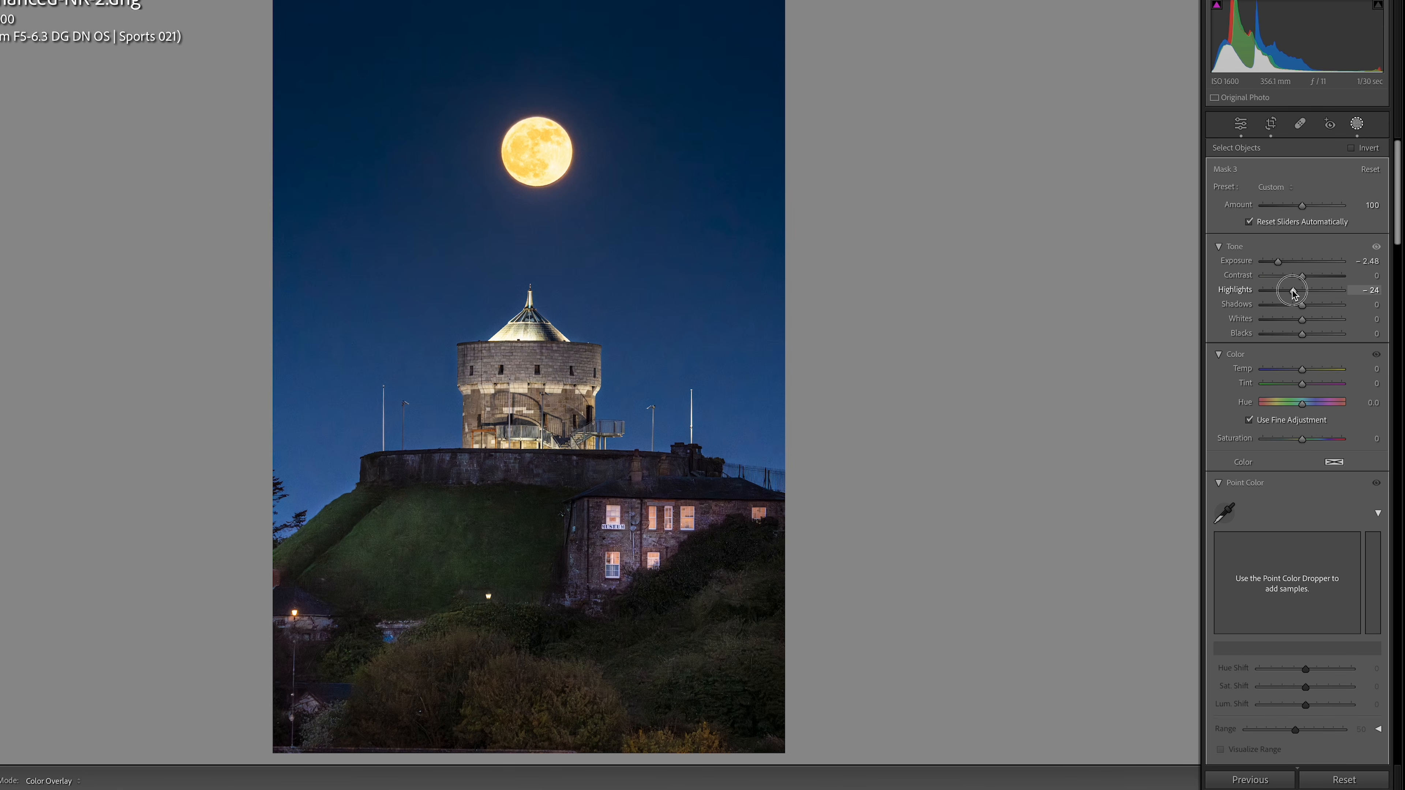
left_click_drag(1303, 308, 1303, 308)
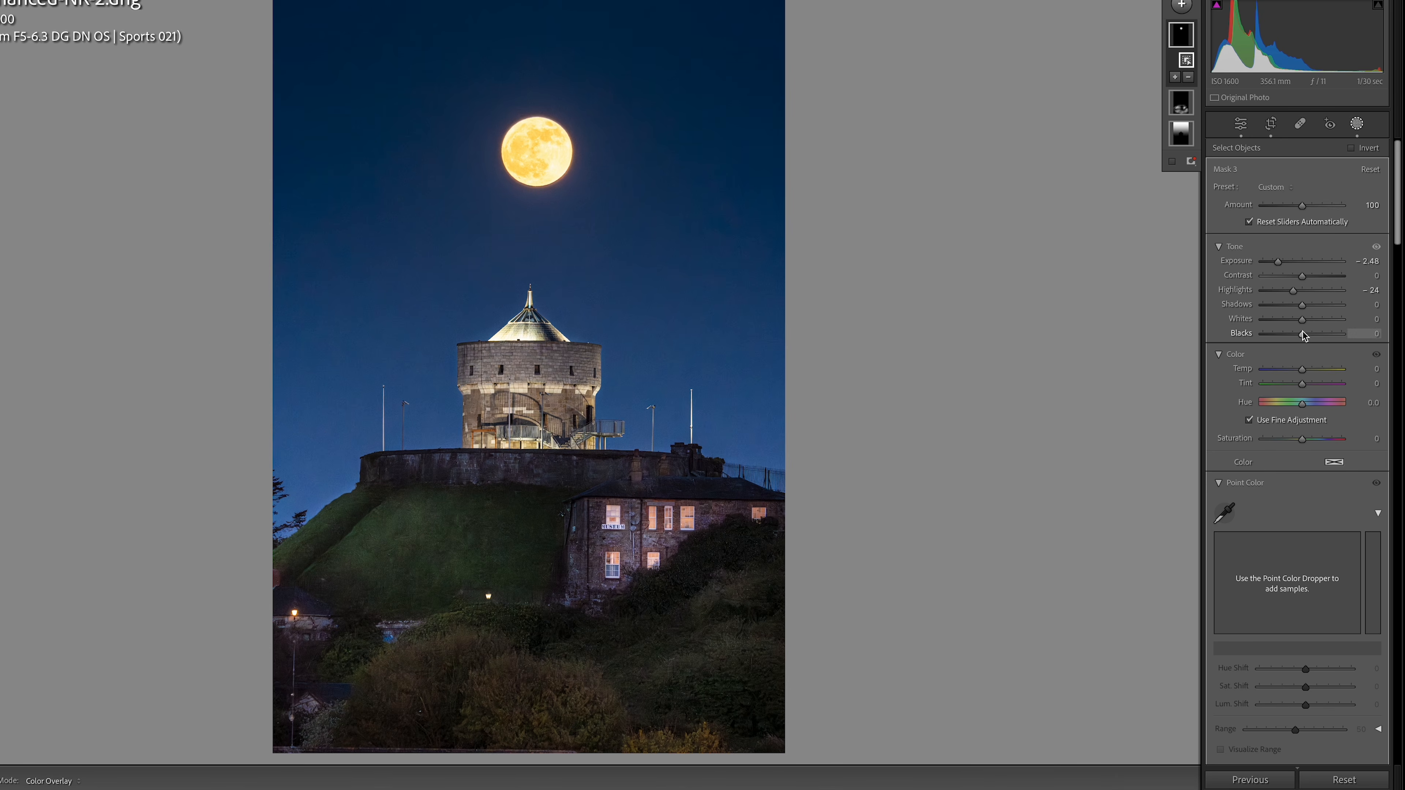
Set the moon mask's Blacks to -48 and Saturation to -11
mouse_move(1303, 337)
left_mouse_down()
mouse_move(1271, 337)
mouse_move(1284, 337)
left_mouse_up()
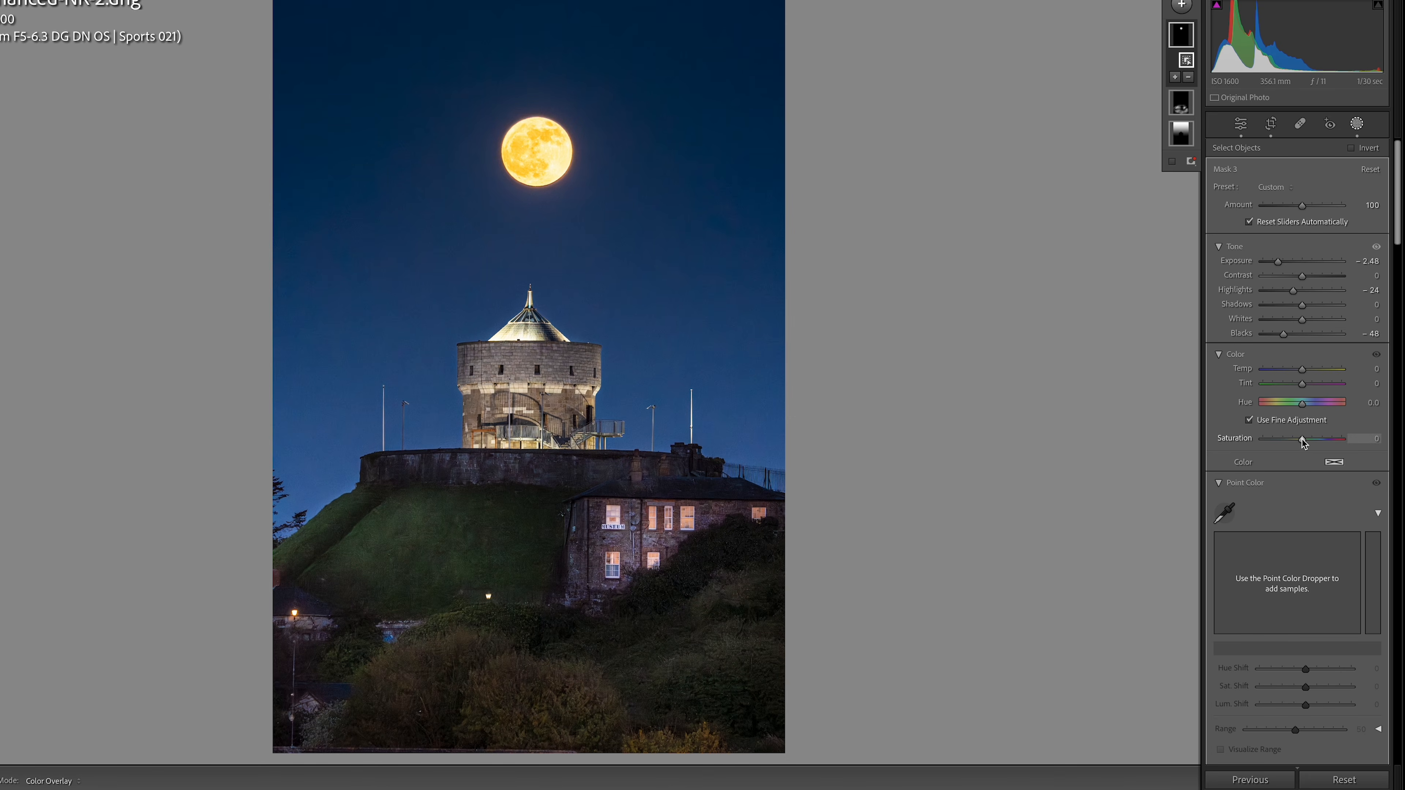
left_click_drag(1303, 445, 1298, 443)
Fine-tune the Orange and Yellow luminance of the whole photo in the Color Mixer
left_click_drag(1400, 183, 1396, 225)
left_click_drag(1398, 252, 1397, 449)
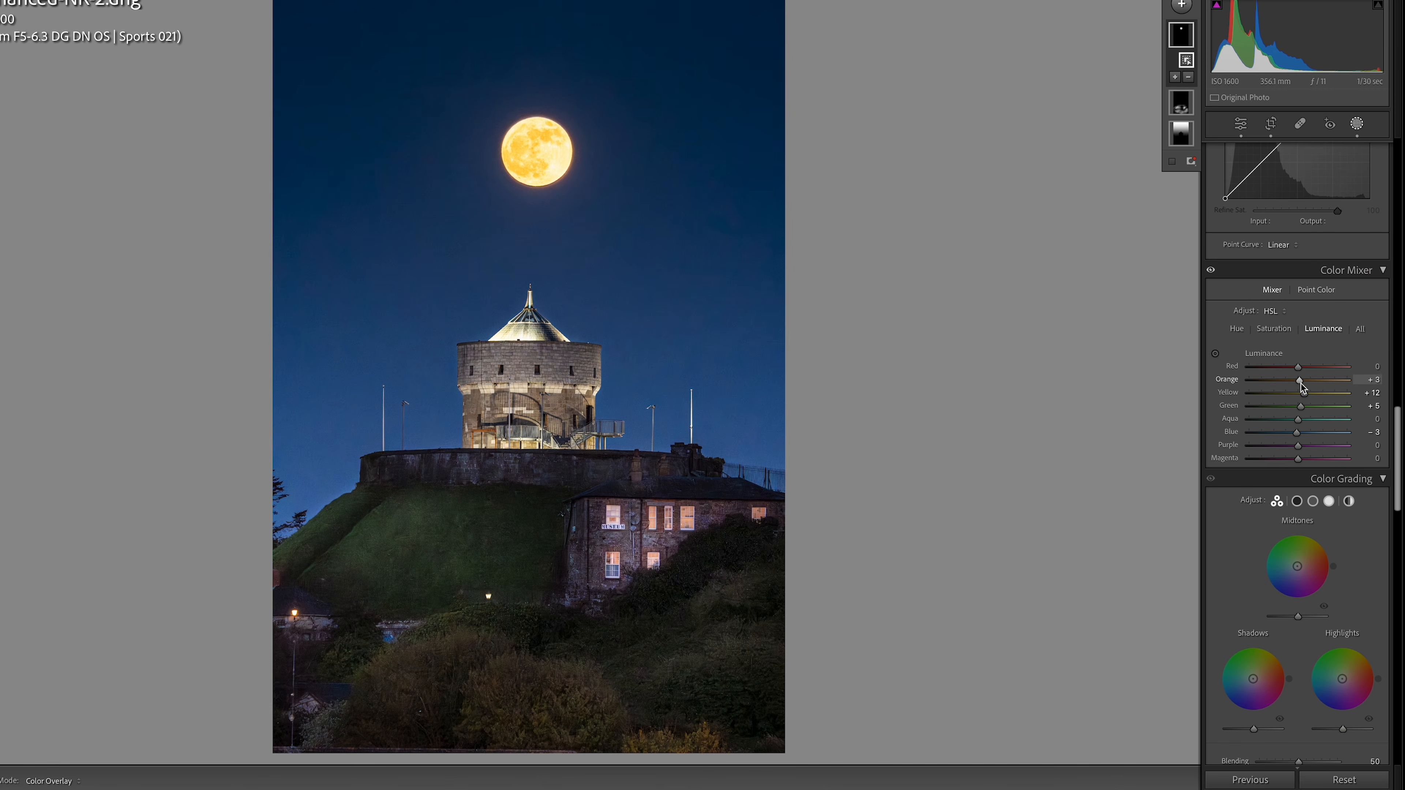
mouse_move(1302, 386)
left_mouse_down()
mouse_move(1257, 389)
mouse_move(1320, 389)
mouse_move(1263, 389)
mouse_move(1312, 394)
mouse_move(1287, 399)
left_mouse_up()
mouse_move(1280, 399)
left_mouse_down()
mouse_move(1333, 396)
mouse_move(1288, 396)
mouse_move(1308, 394)
left_mouse_up()
left_click_drag(1397, 437, 1392, 171)
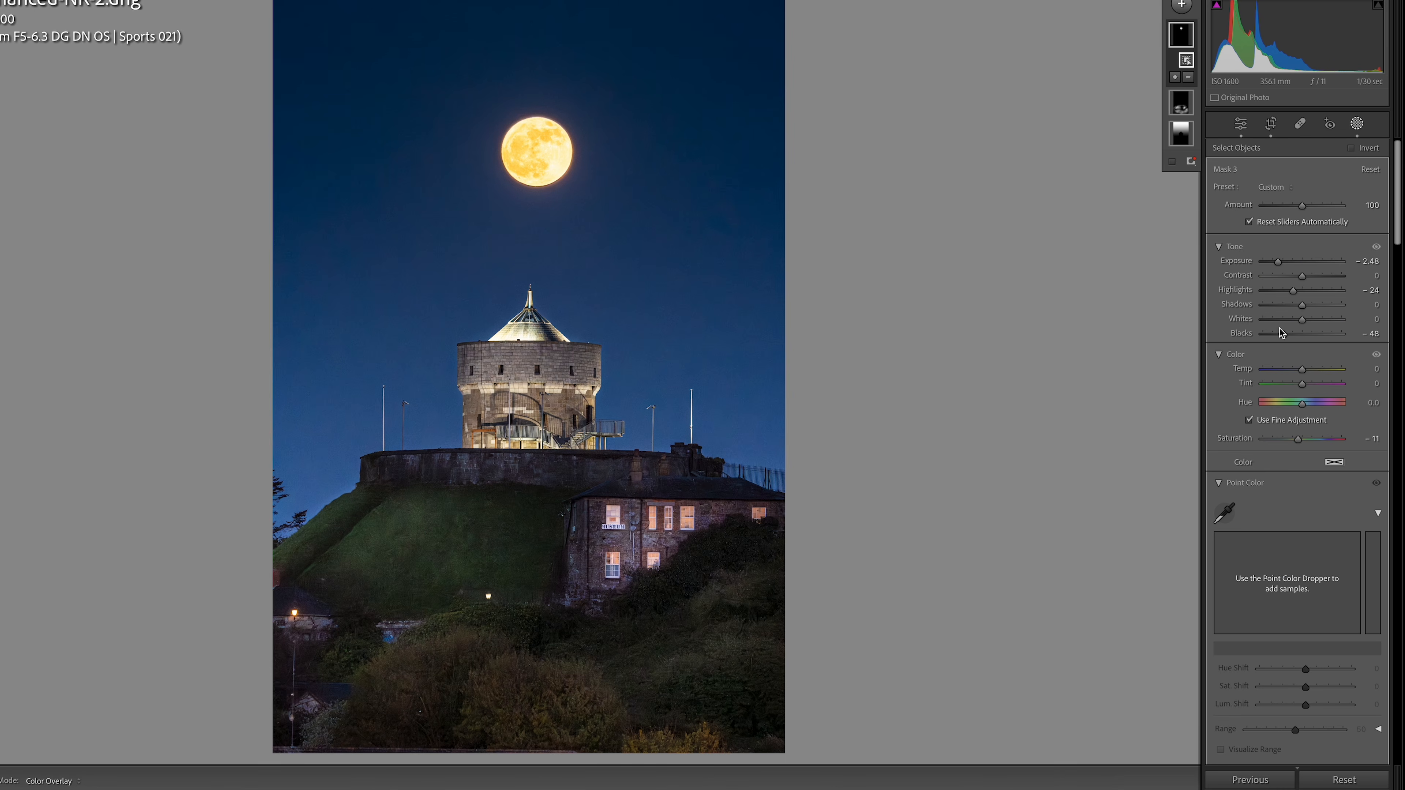
Reselect the moon mask and try adjusting its Shadows and Highlights
left_click(1184, 38)
left_click(1184, 38)
mouse_move(1302, 309)
left_mouse_down()
mouse_move(1270, 307)
mouse_move(1297, 311)
mouse_move(1258, 336)
mouse_move(1278, 335)
mouse_move(1293, 294)
left_mouse_up()
Switch to the unenhanced raw version, reset its Exposure, Highlights and Shadows, and set them to -0.20, -37 and +14
key("Left")
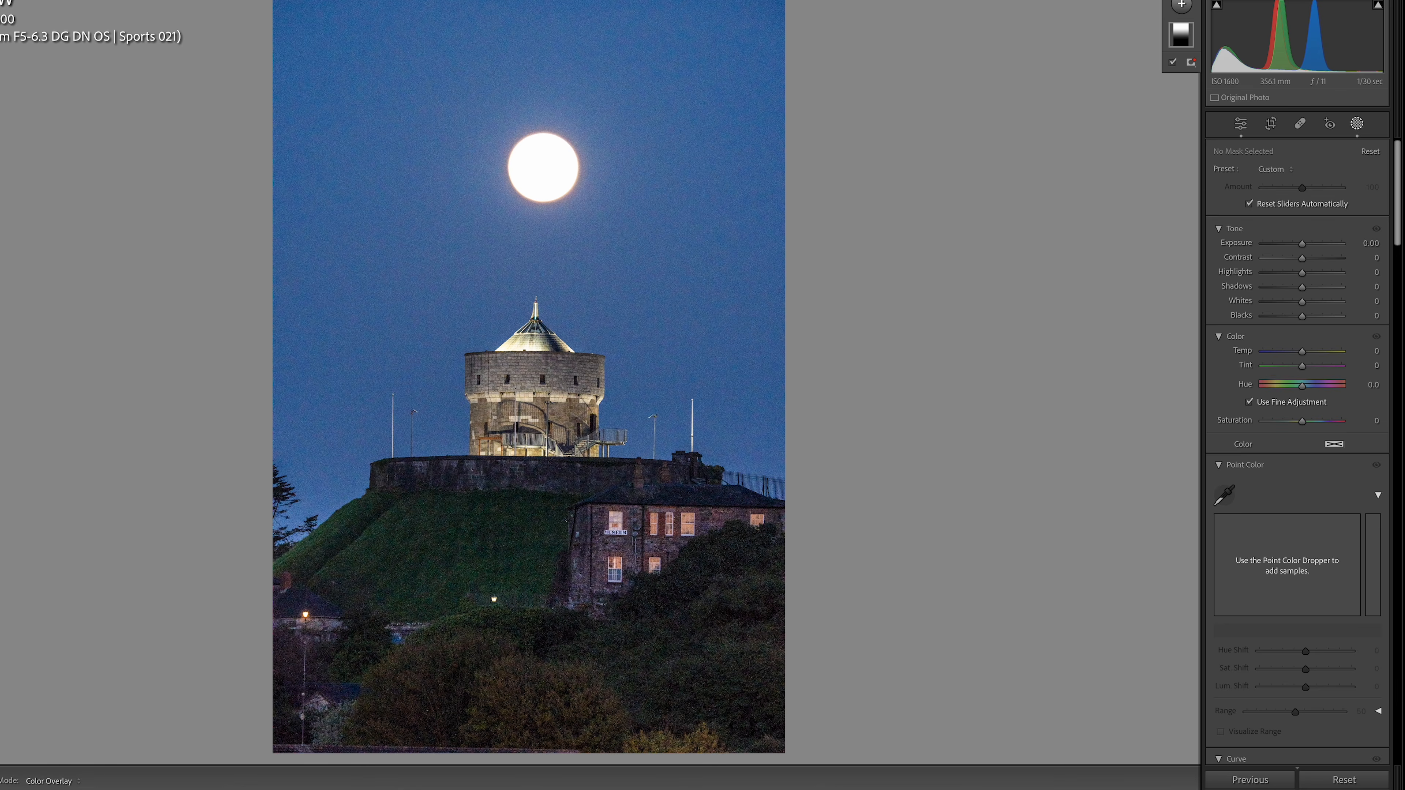
left_click(1357, 124)
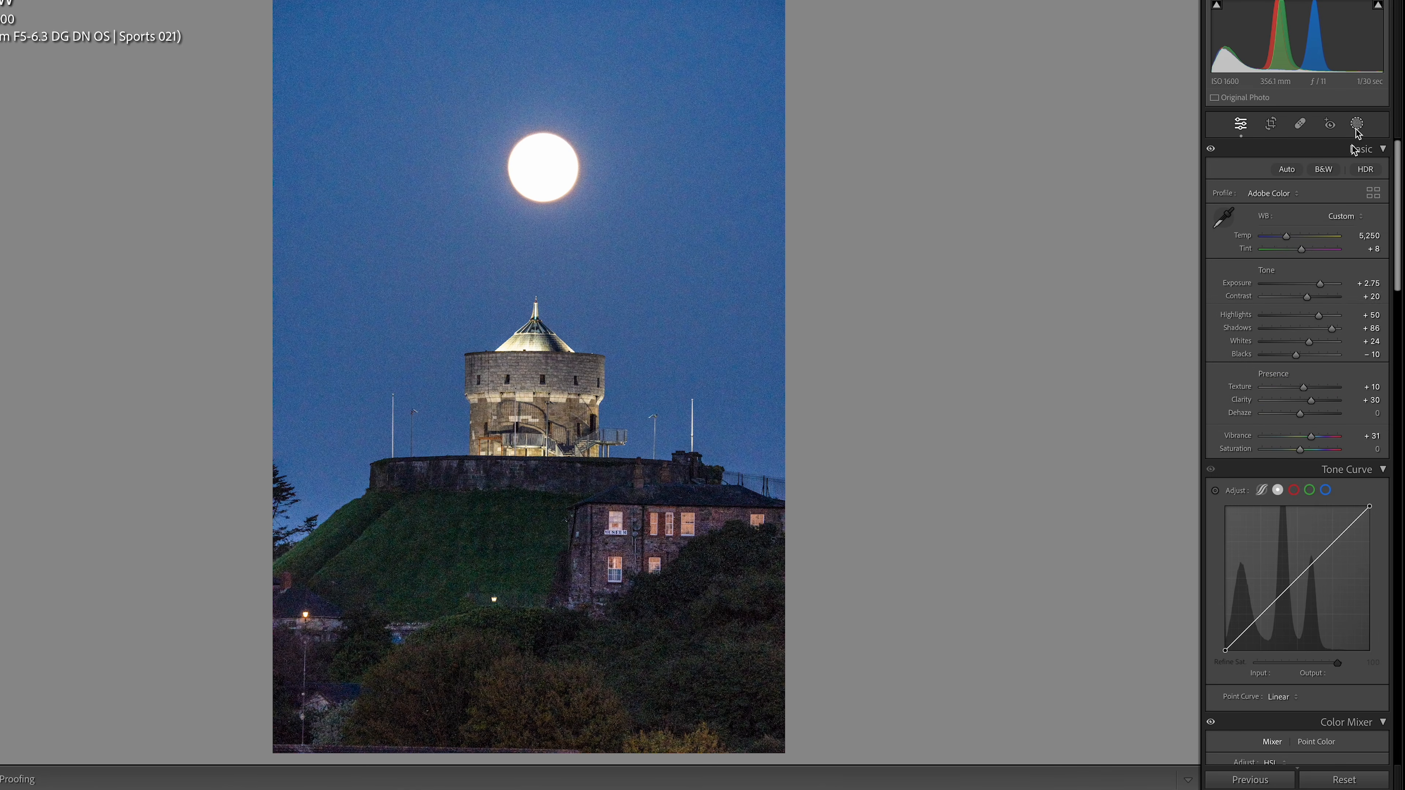
double_click(1320, 284)
double_click(1318, 316)
double_click(1301, 329)
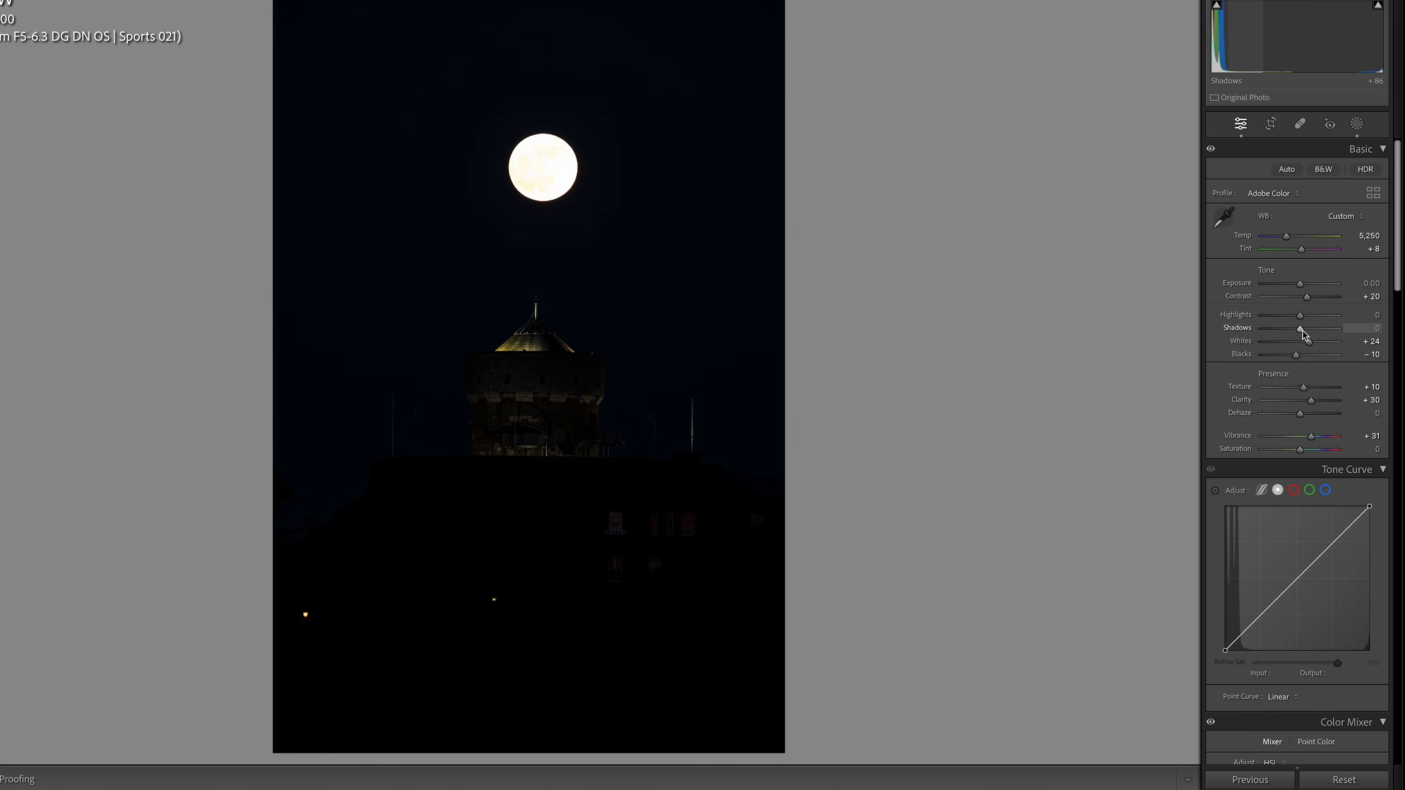
left_click_drag(1300, 316, 1297, 284)
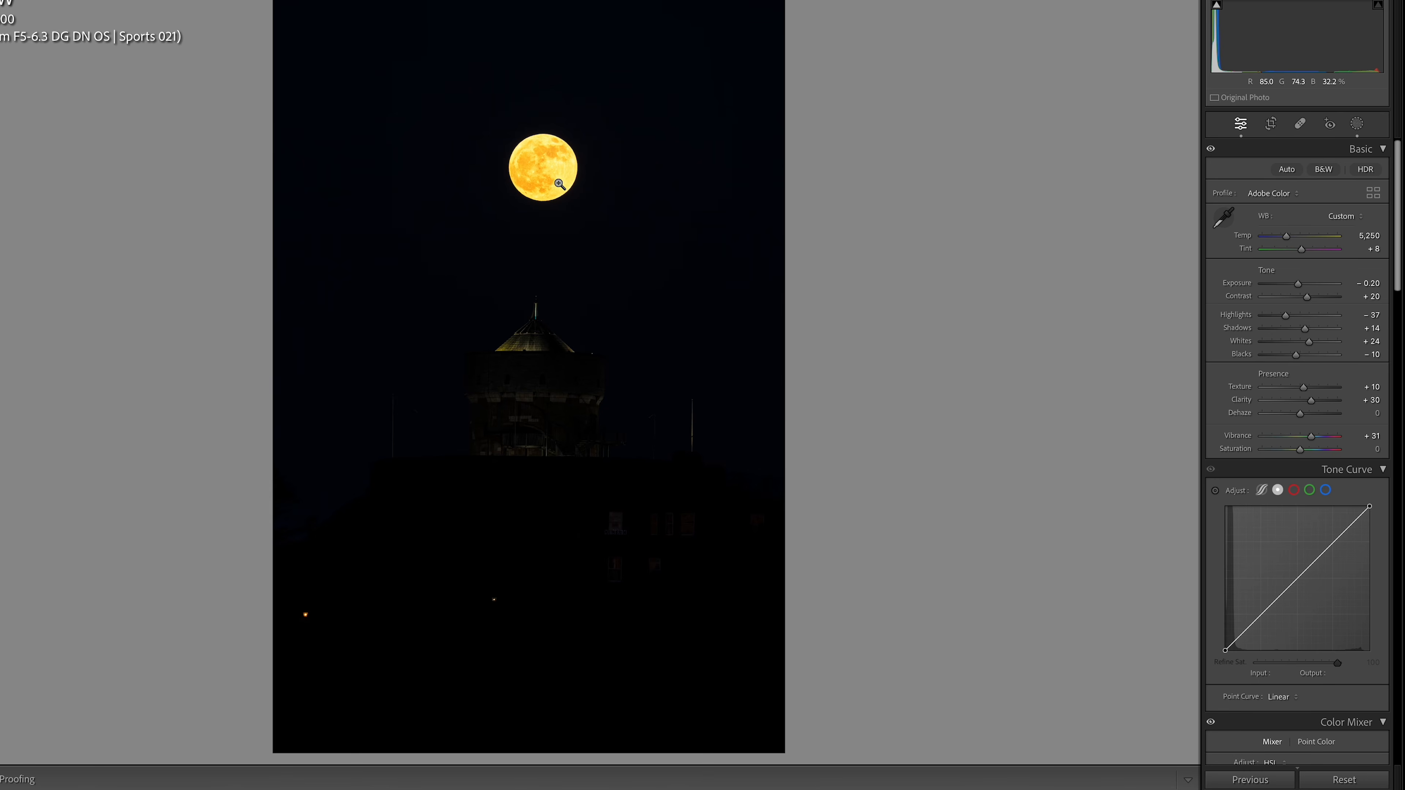
Compare the finished edit with the dark raw exposure of the same scene
key("Right")
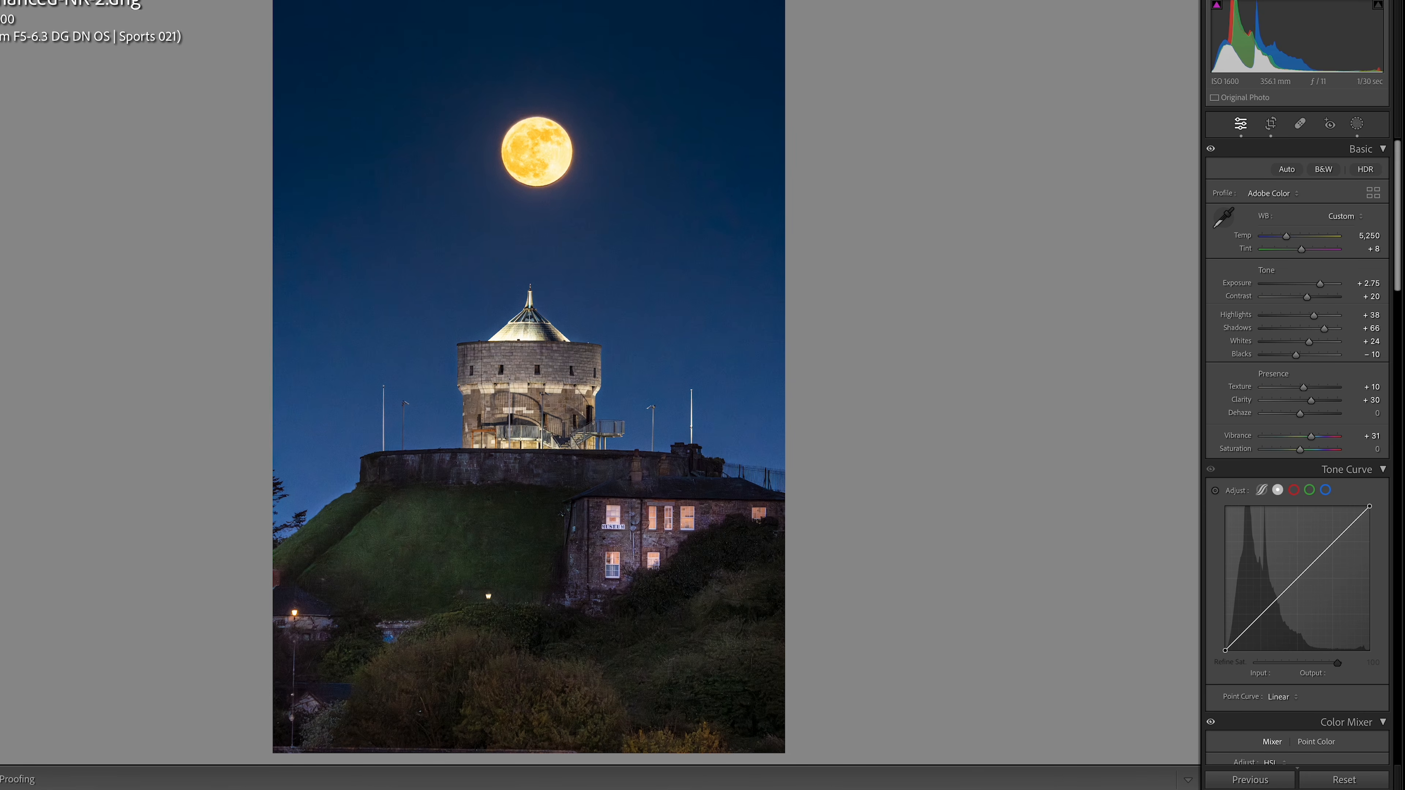
key("Left")
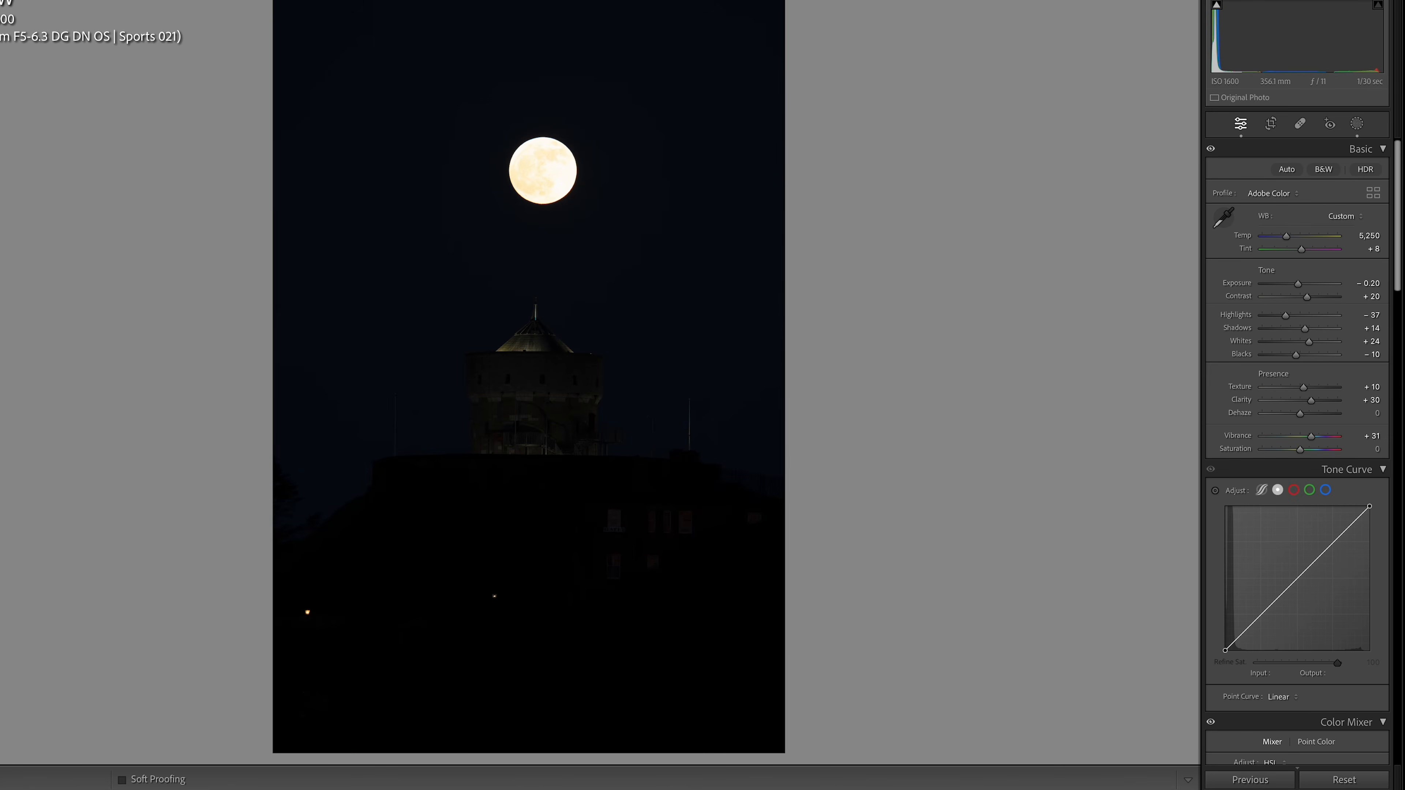
key("Right")
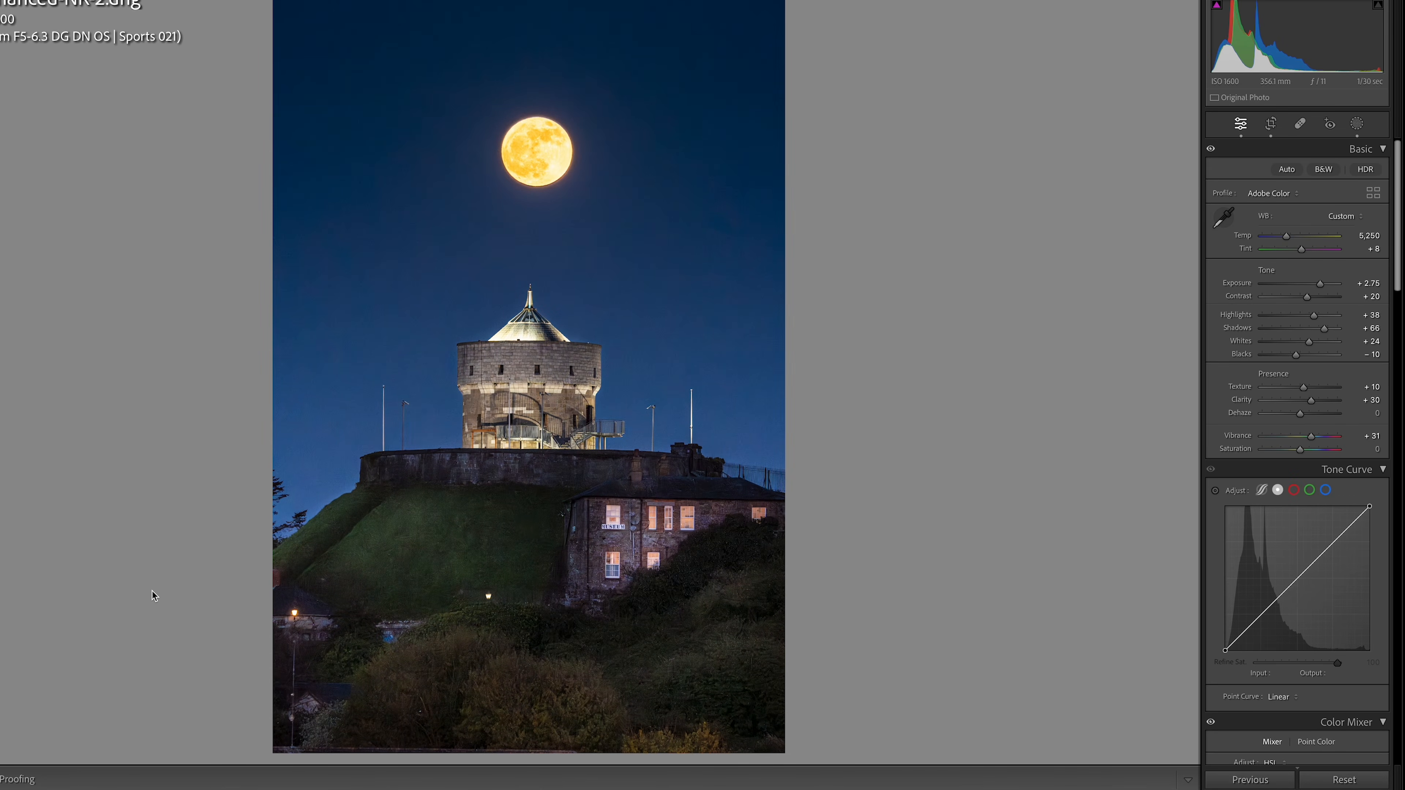
Examine the tower, moon, museum building and foreground bushes up close in the finished edit, and return to the darkened raw version
left_click(658, 481)
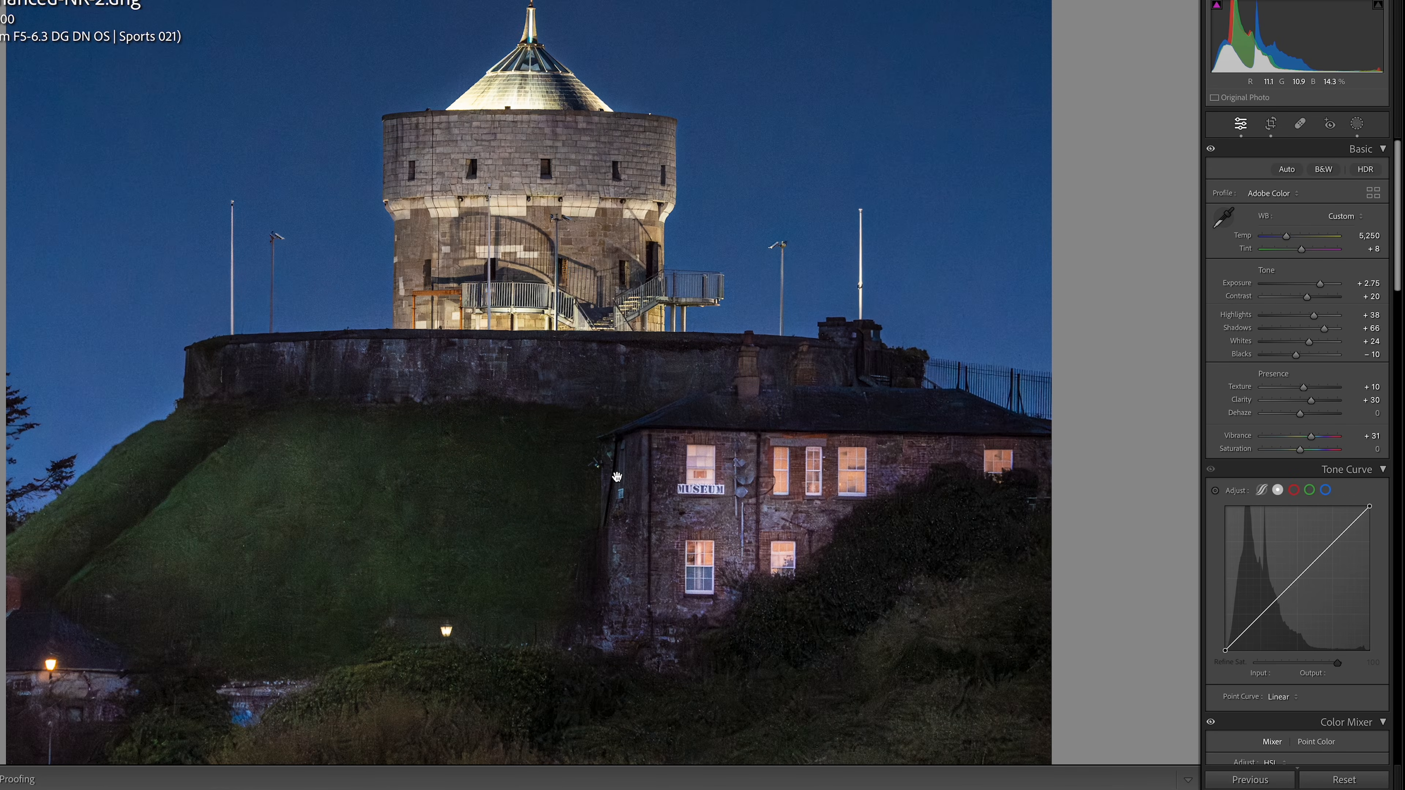
left_click_drag(756, 531, 751, 570)
left_click_drag(752, 402, 752, 523)
mouse_move(760, 292)
left_mouse_down()
mouse_move(760, 446)
mouse_move(757, 280)
left_mouse_up()
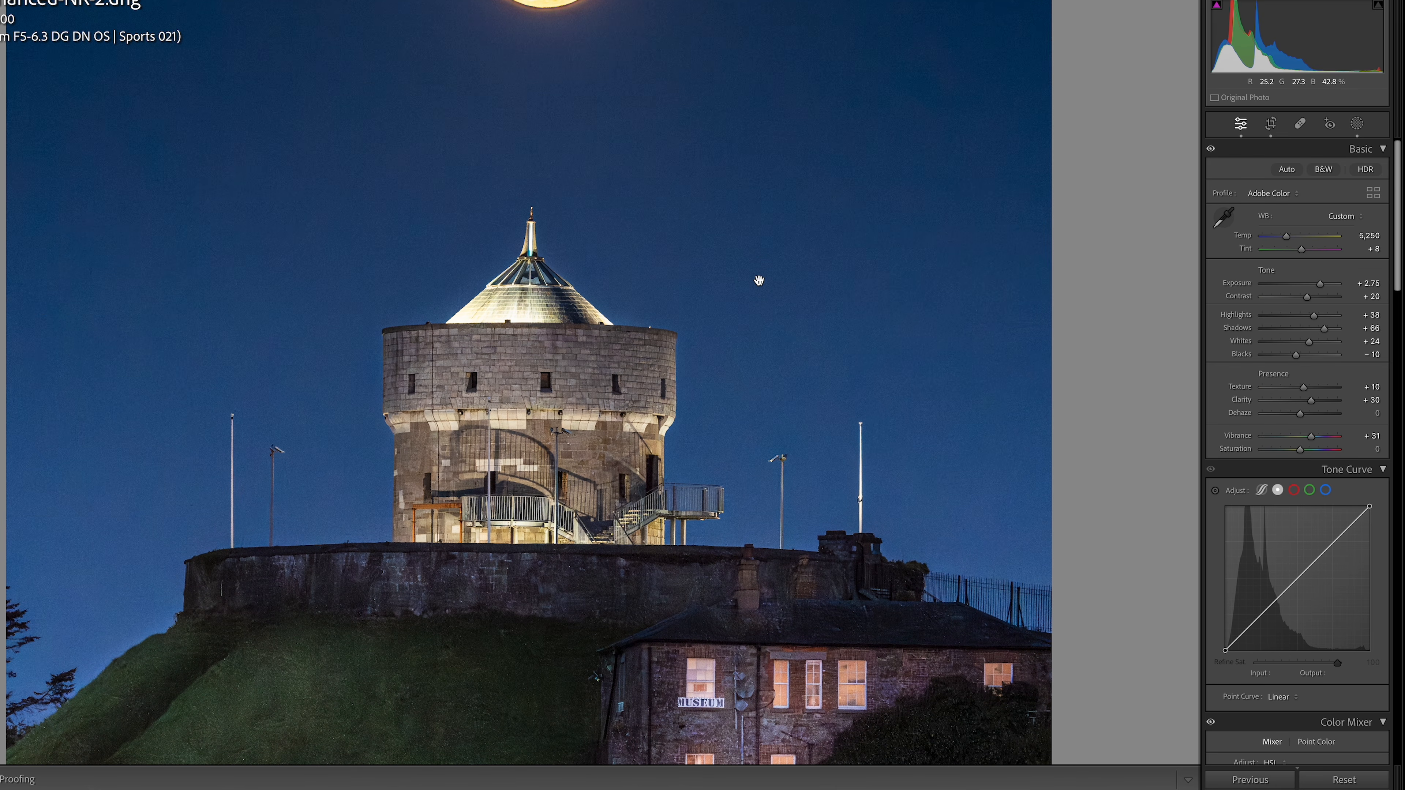
left_click(688, 276)
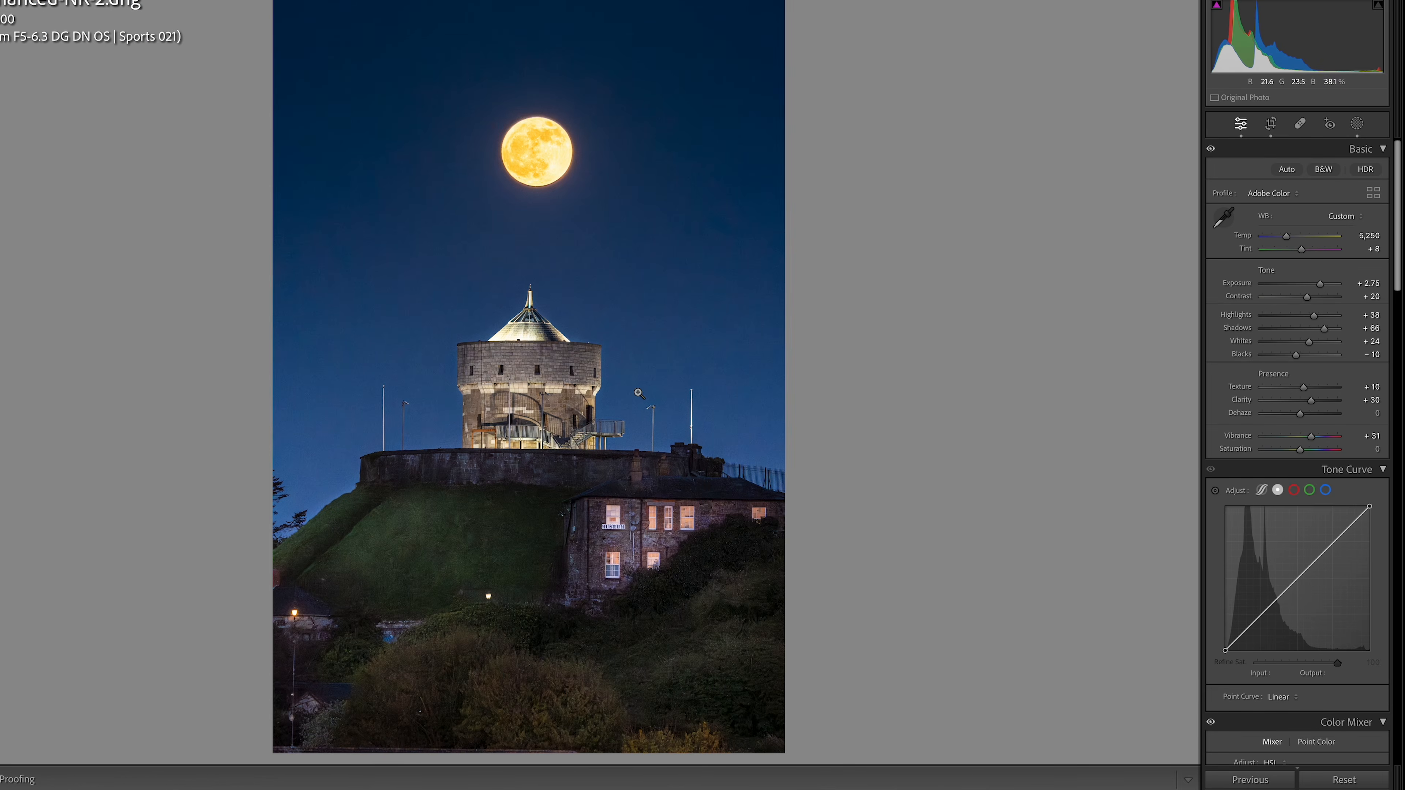
left_click(578, 351)
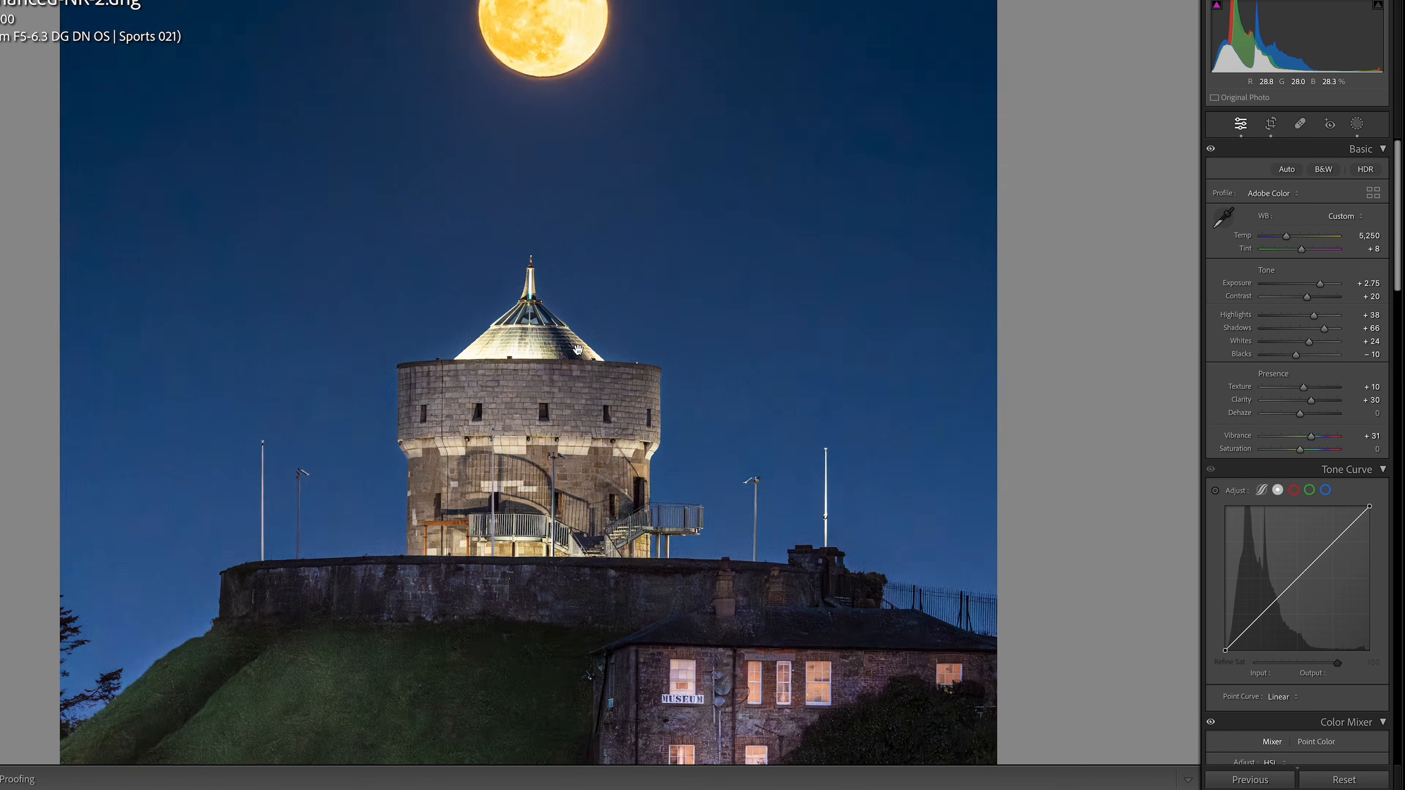
left_click_drag(613, 137, 618, 364)
left_click_drag(624, 252, 620, 195)
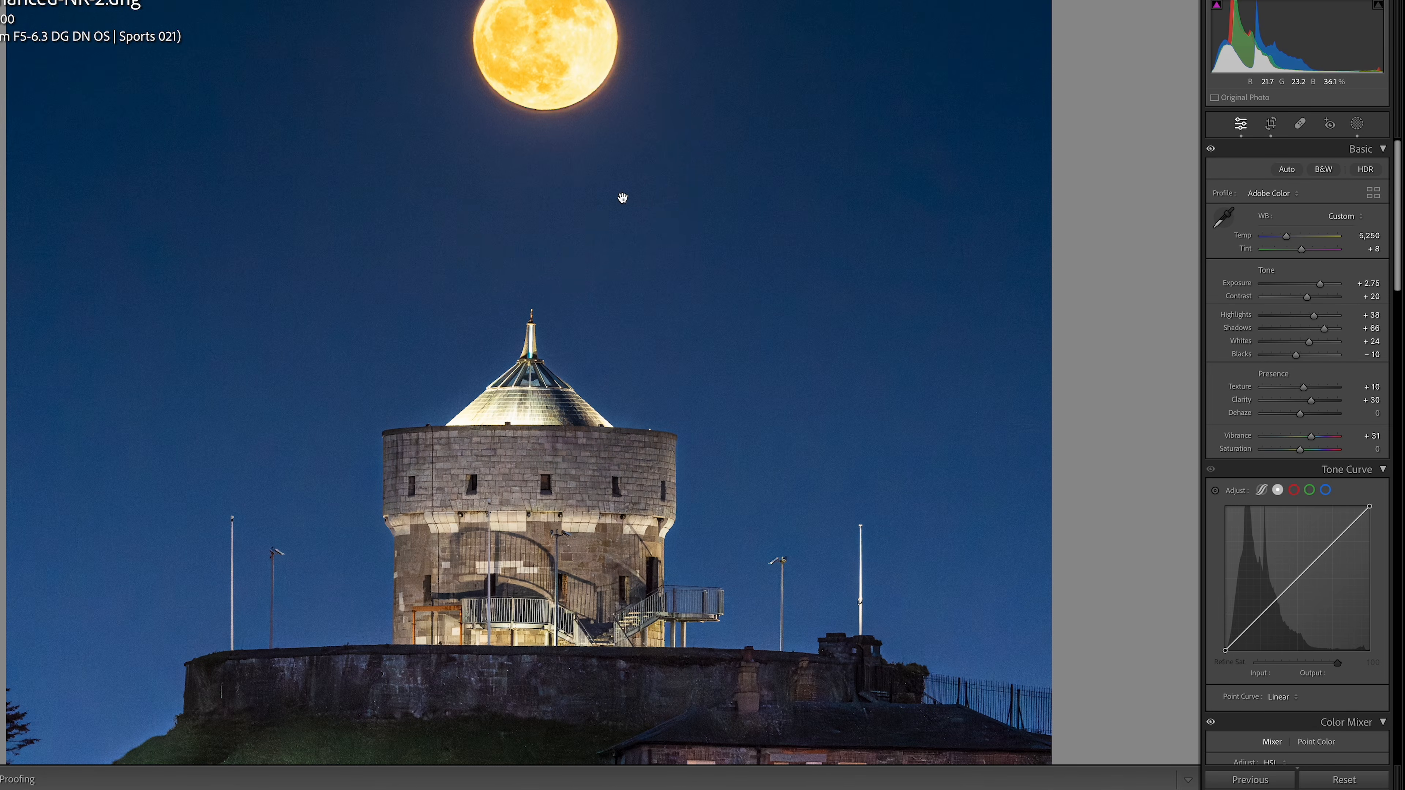
left_click_drag(632, 531, 623, 222)
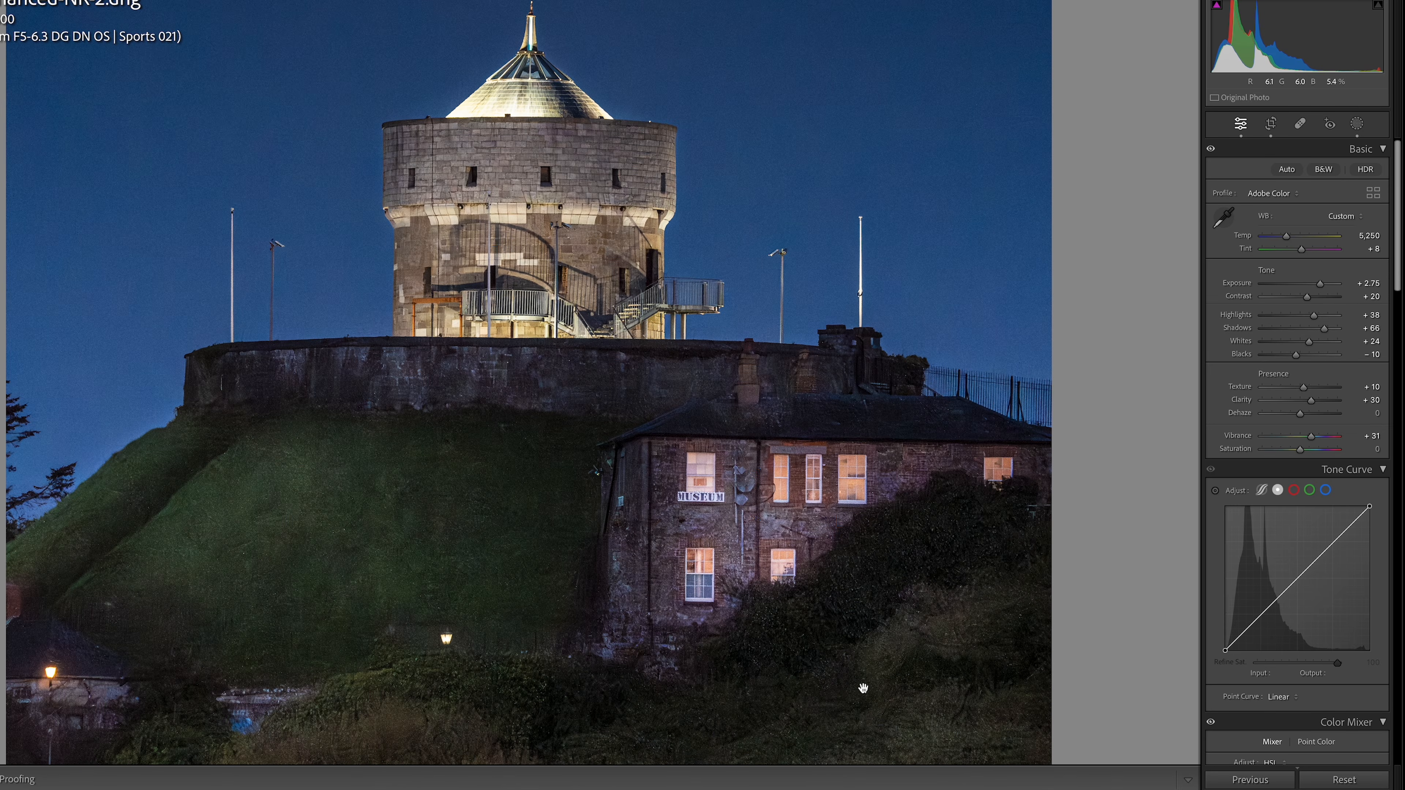
left_click_drag(863, 688, 819, 449)
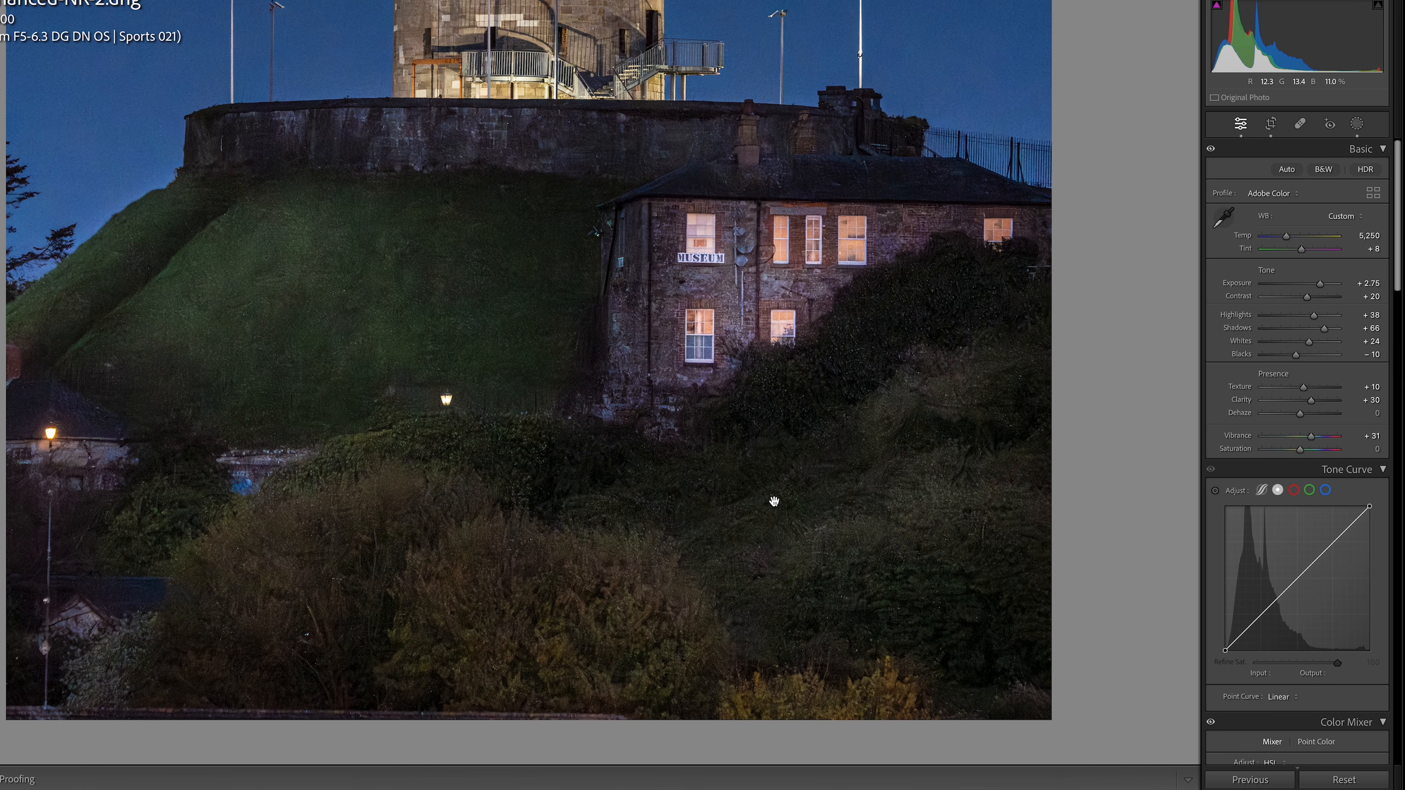
left_click(772, 392)
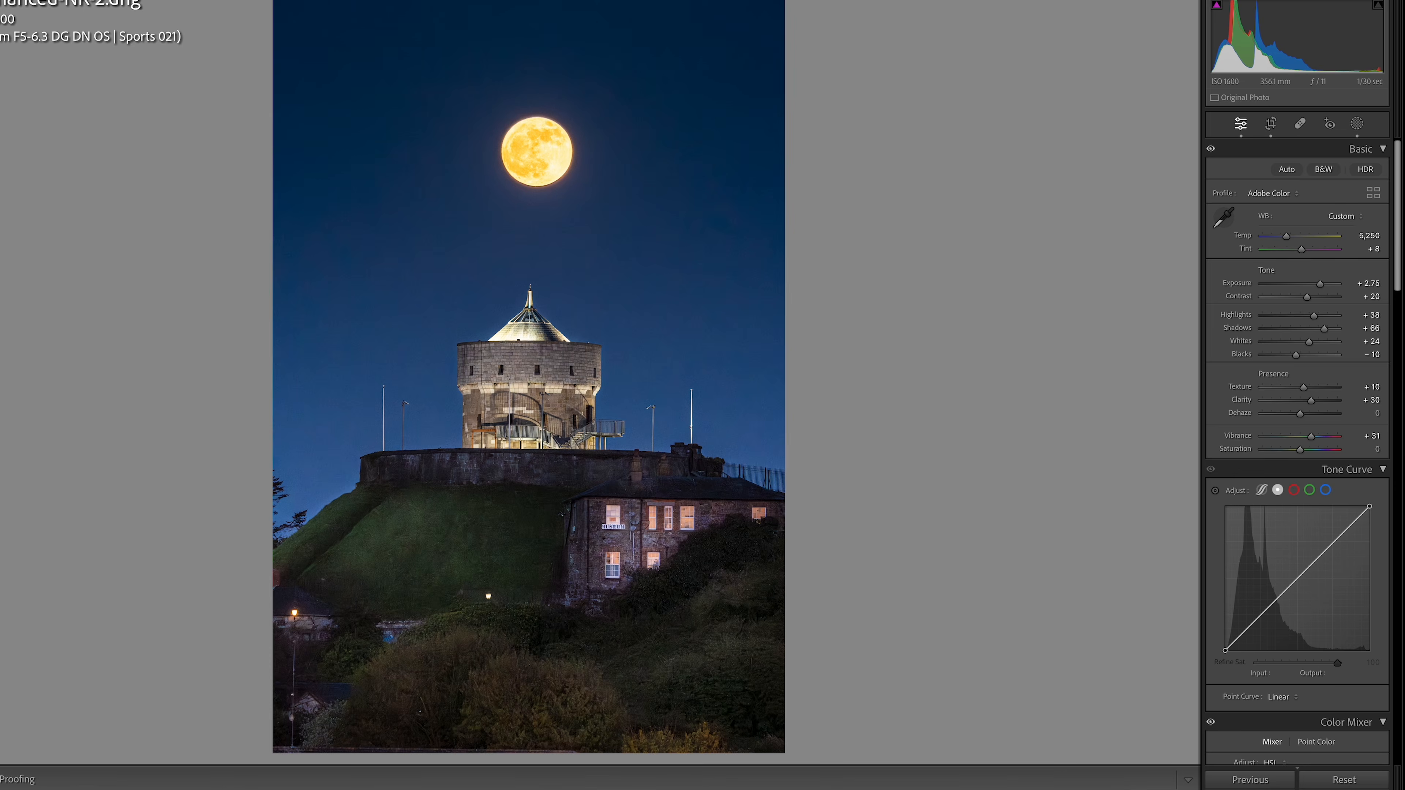
key("Right")
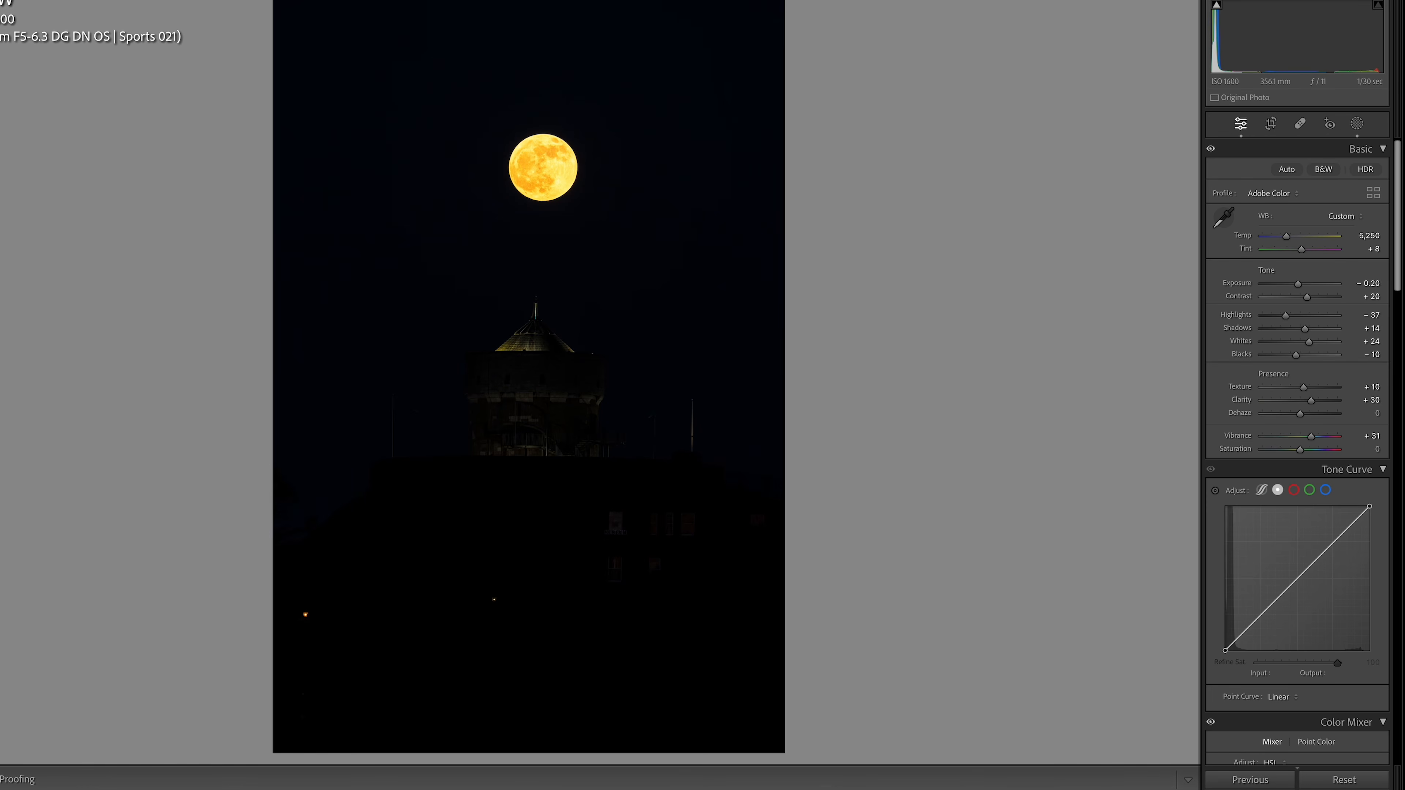